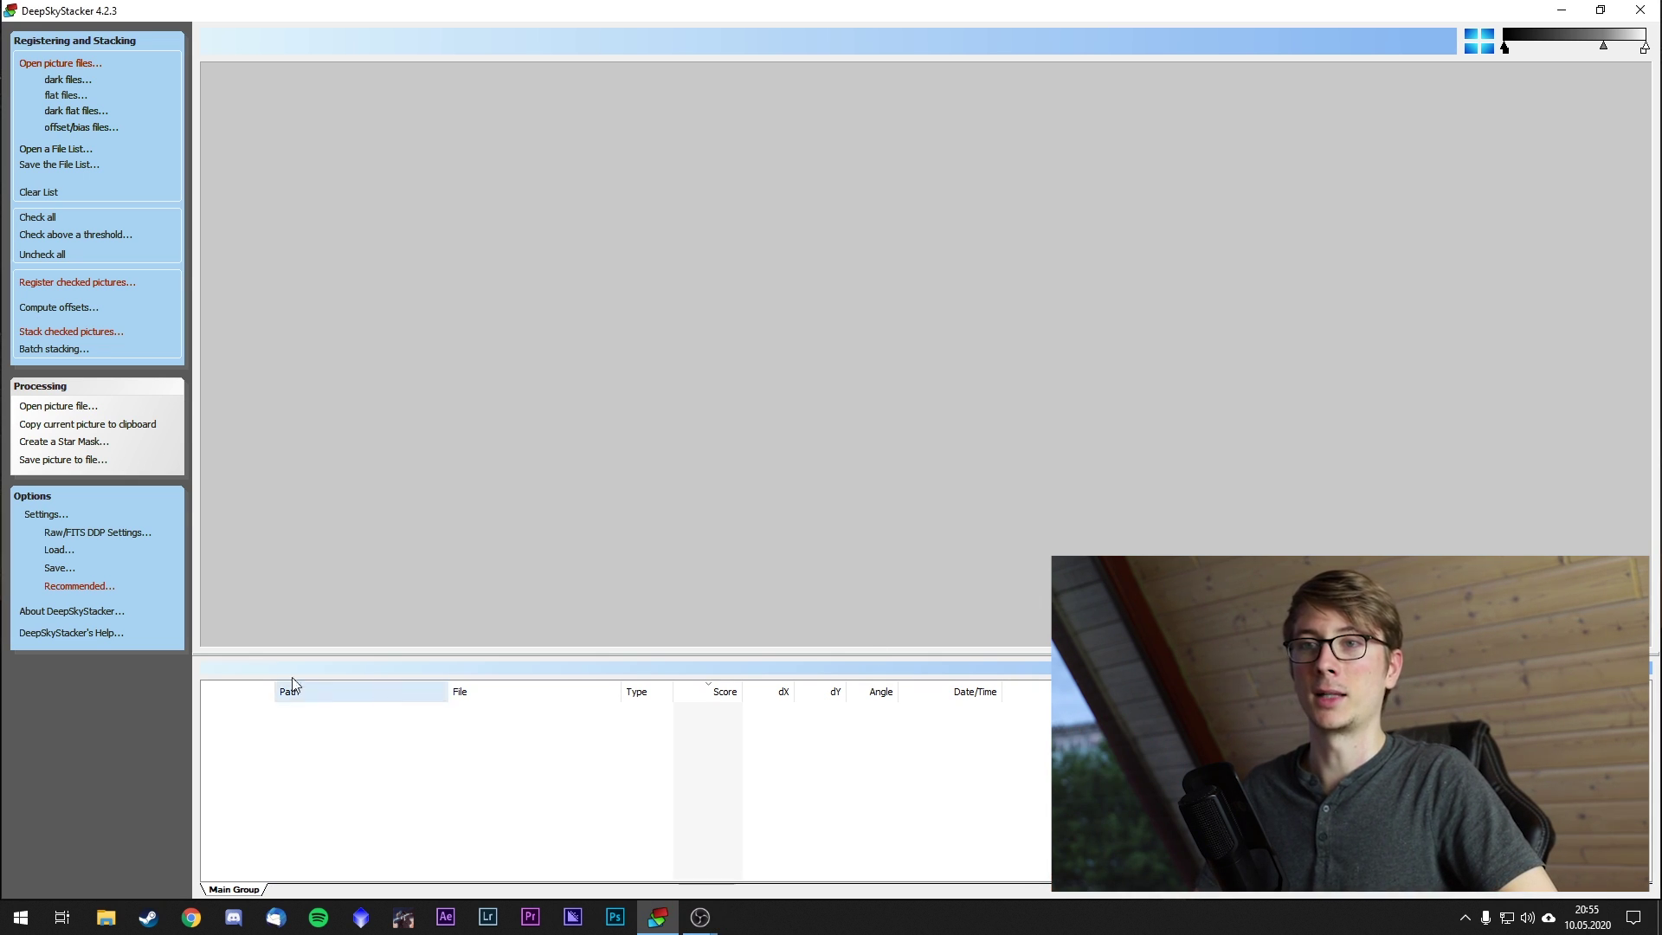
# Choose AHD interpolation for RAW files in Raw/FITS DDP Settings, reverting a super-pixel trial, and view the FITS tab.
pyautogui.click(125, 534)
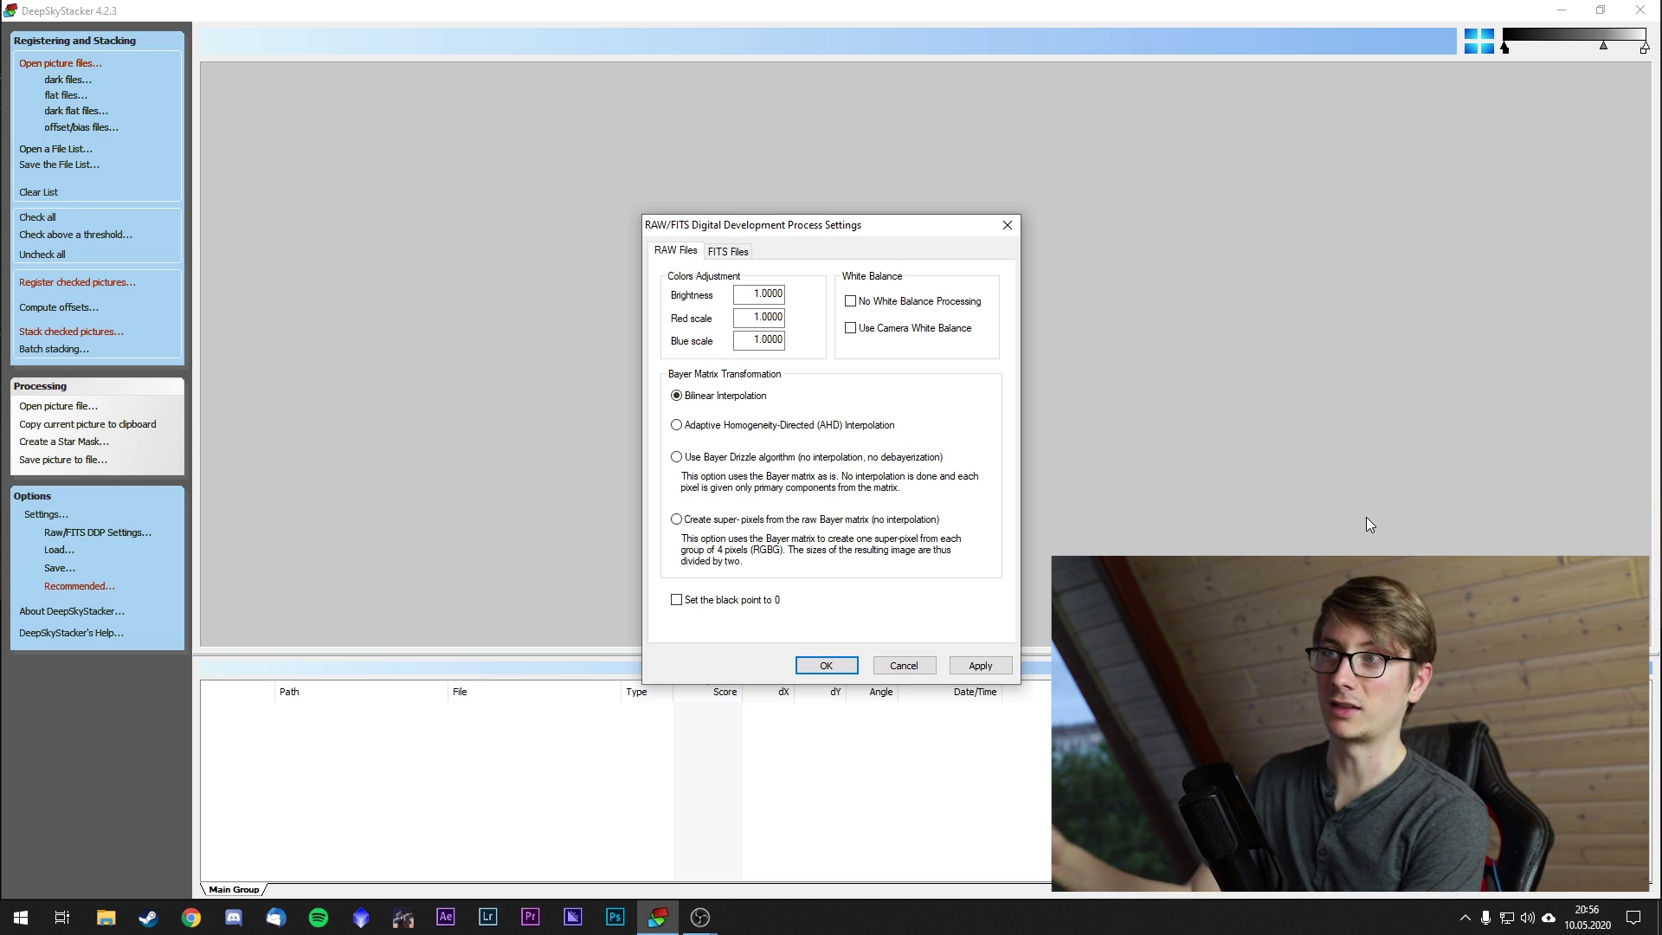
pyautogui.click(845, 426)
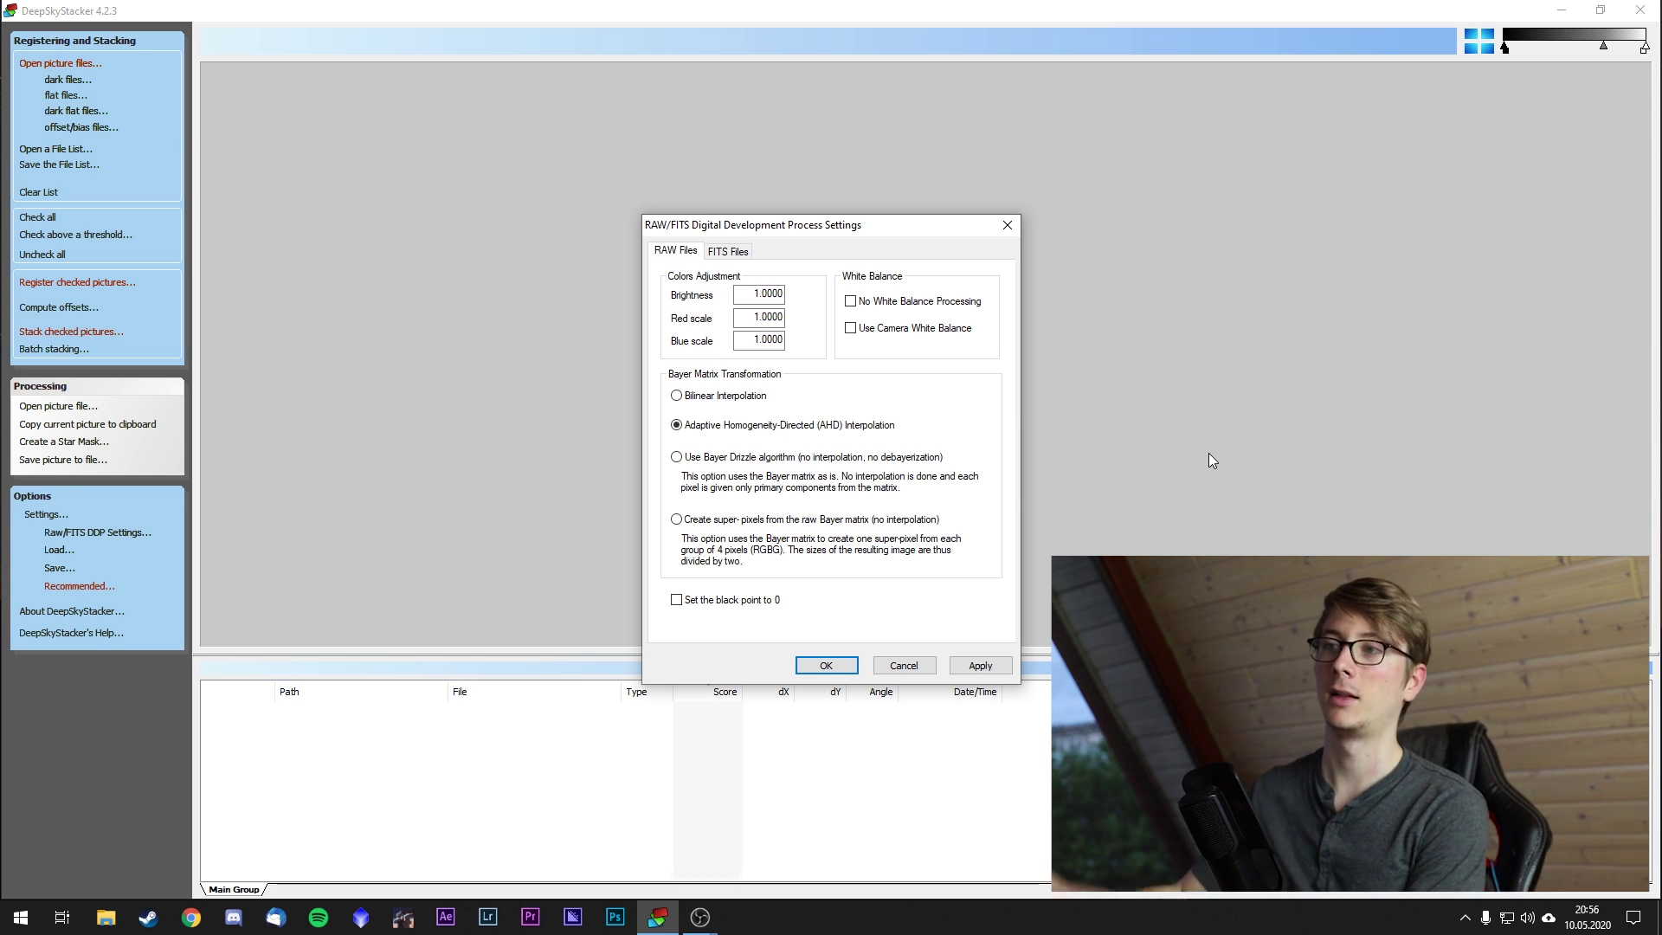
pyautogui.click(870, 519)
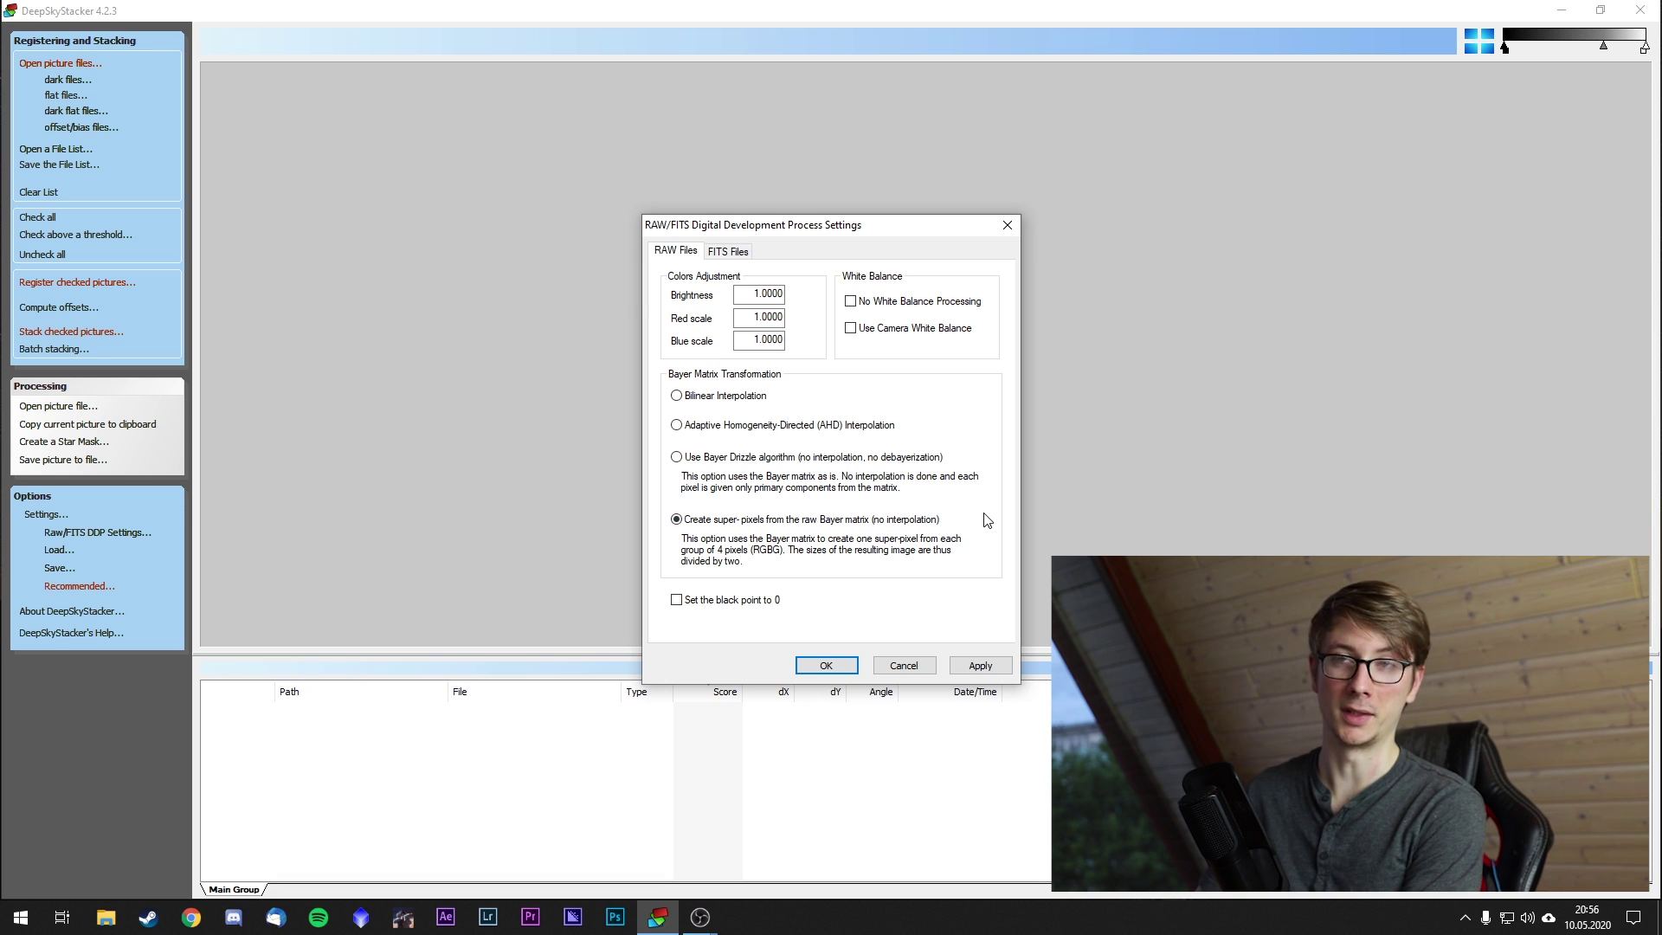
pyautogui.click(814, 425)
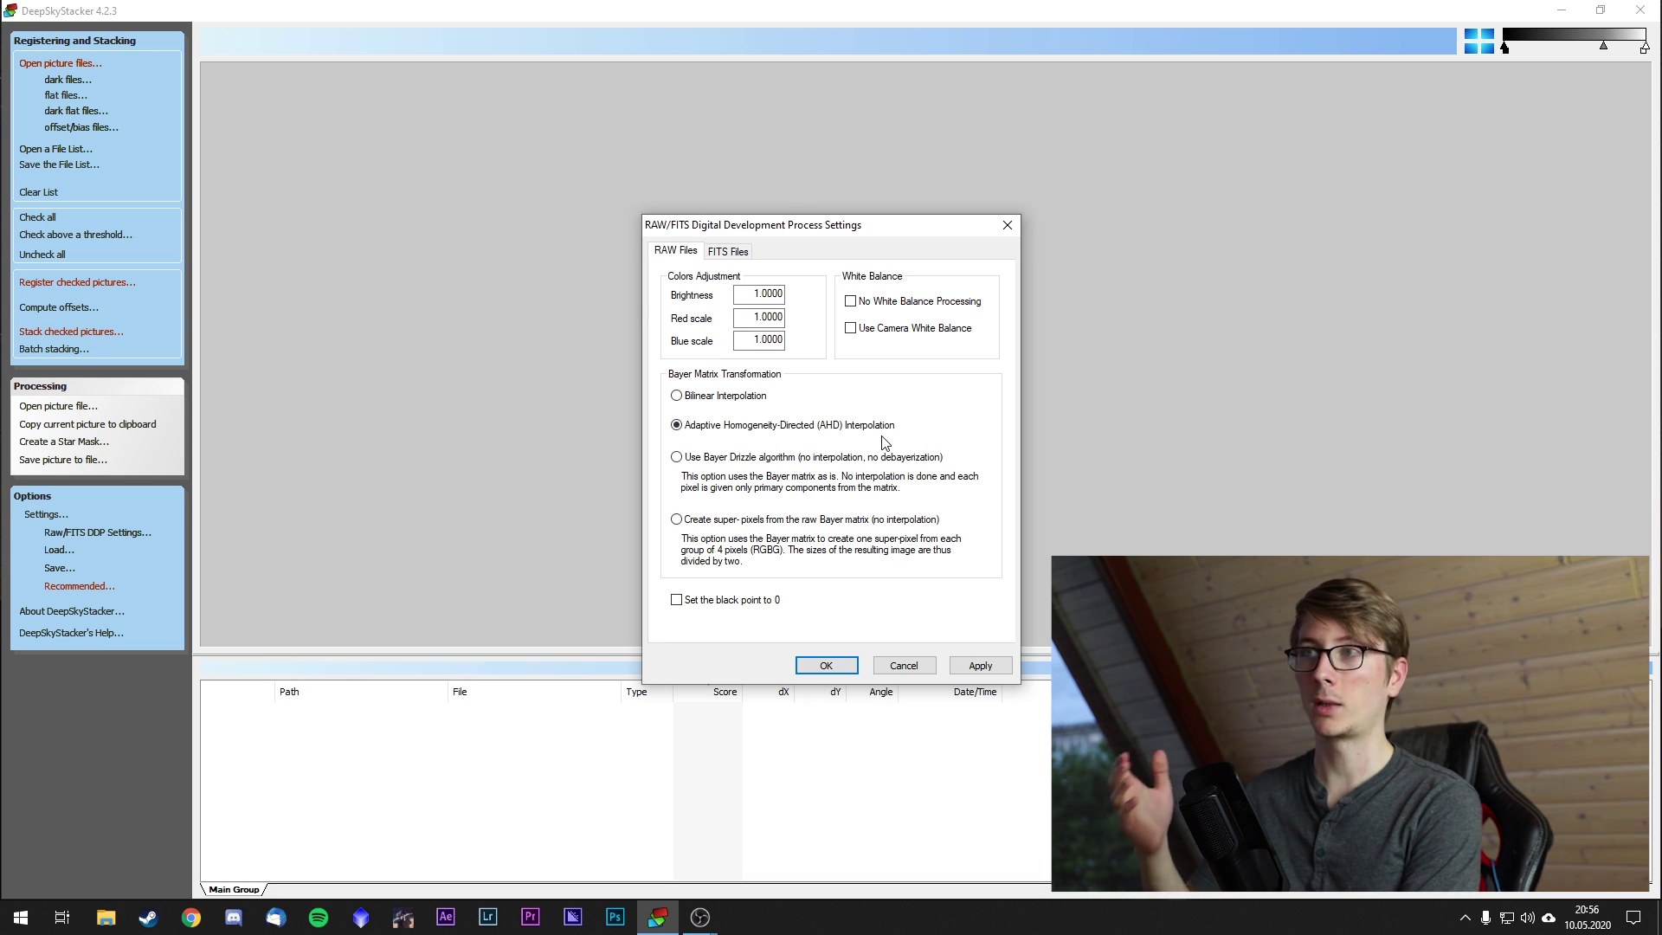
pyautogui.click(727, 251)
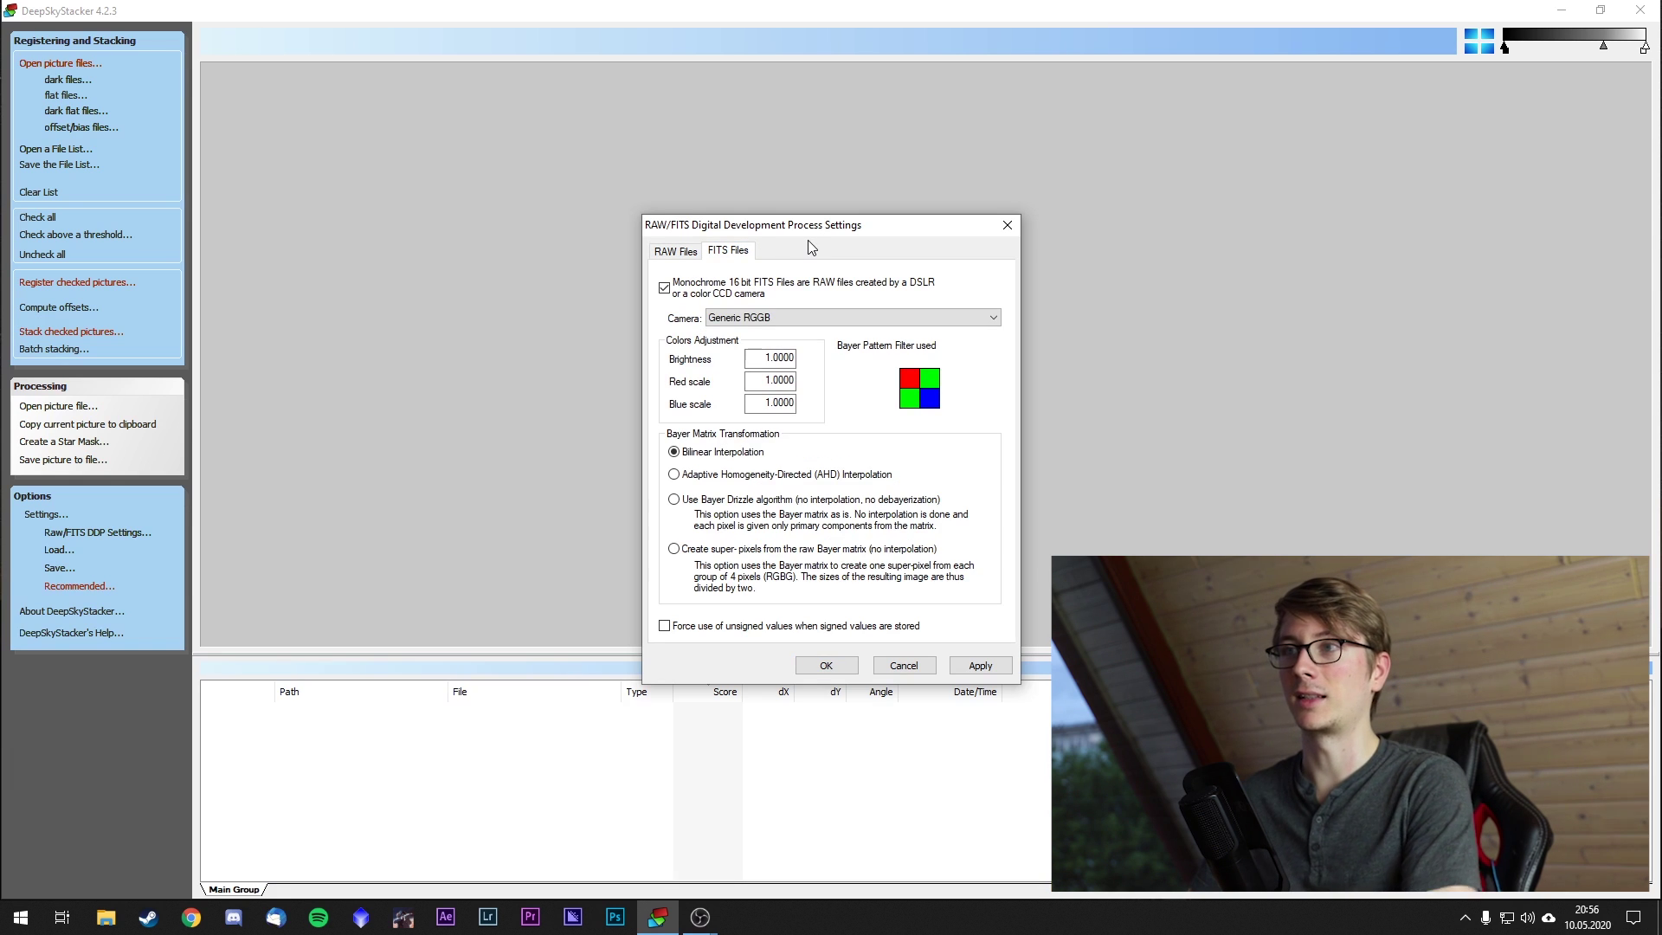
# Treat monochrome 16-bit FITS files as Generic RGGB raws with AHD interpolation and apply the settings.
pyautogui.click(790, 285)
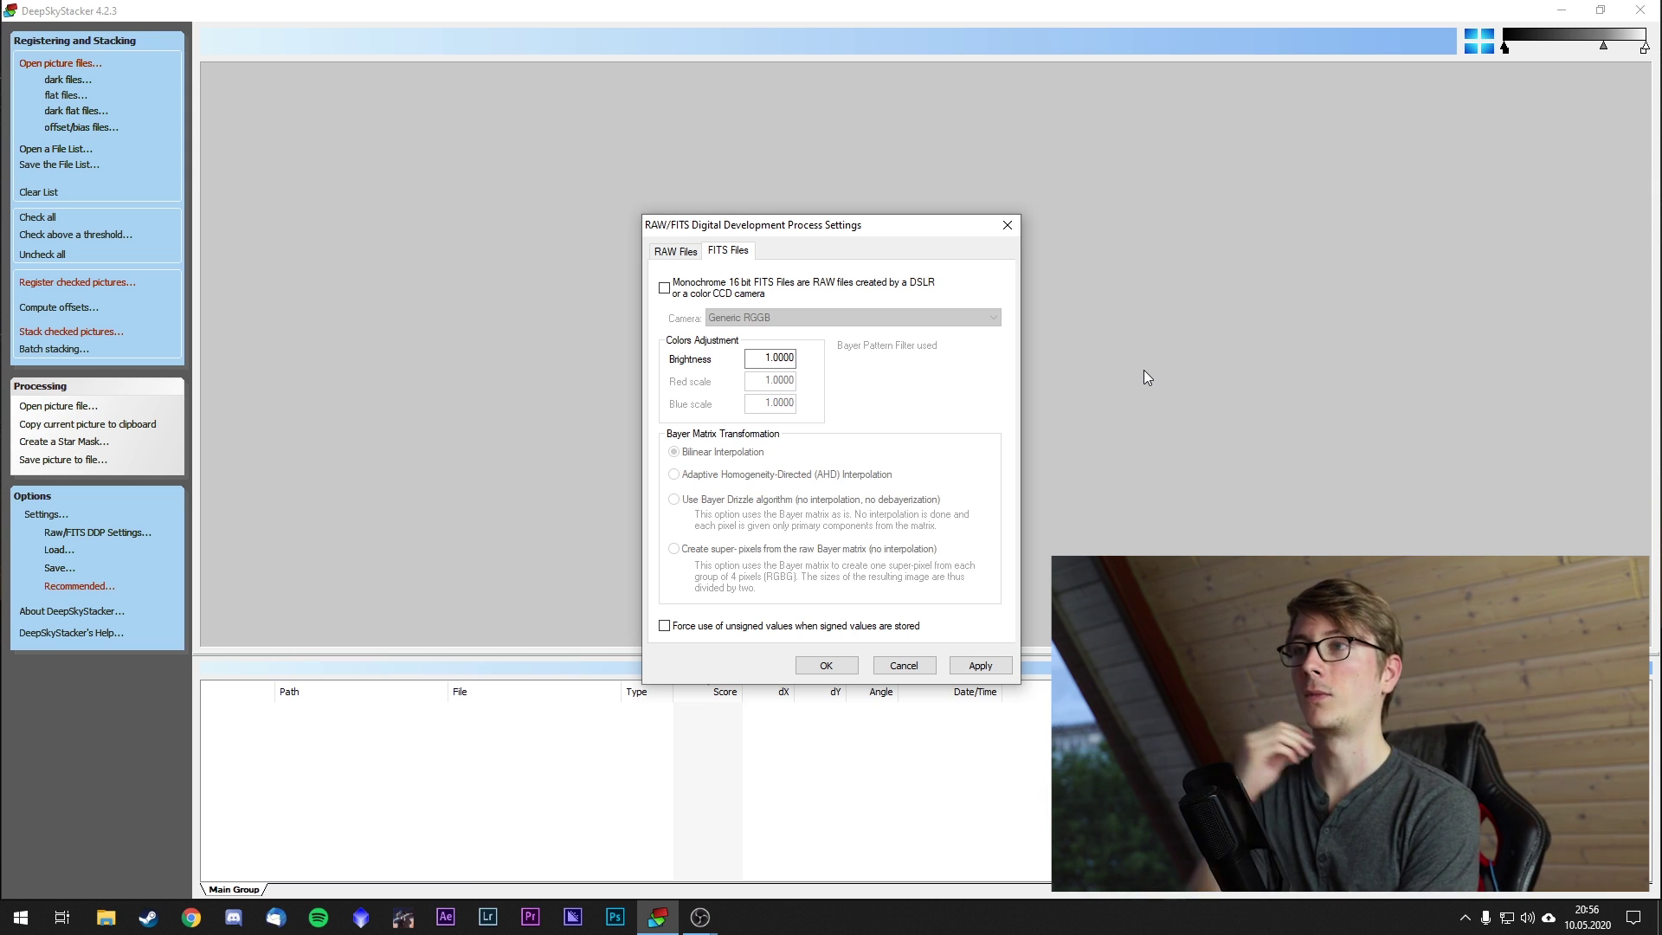
pyautogui.click(770, 288)
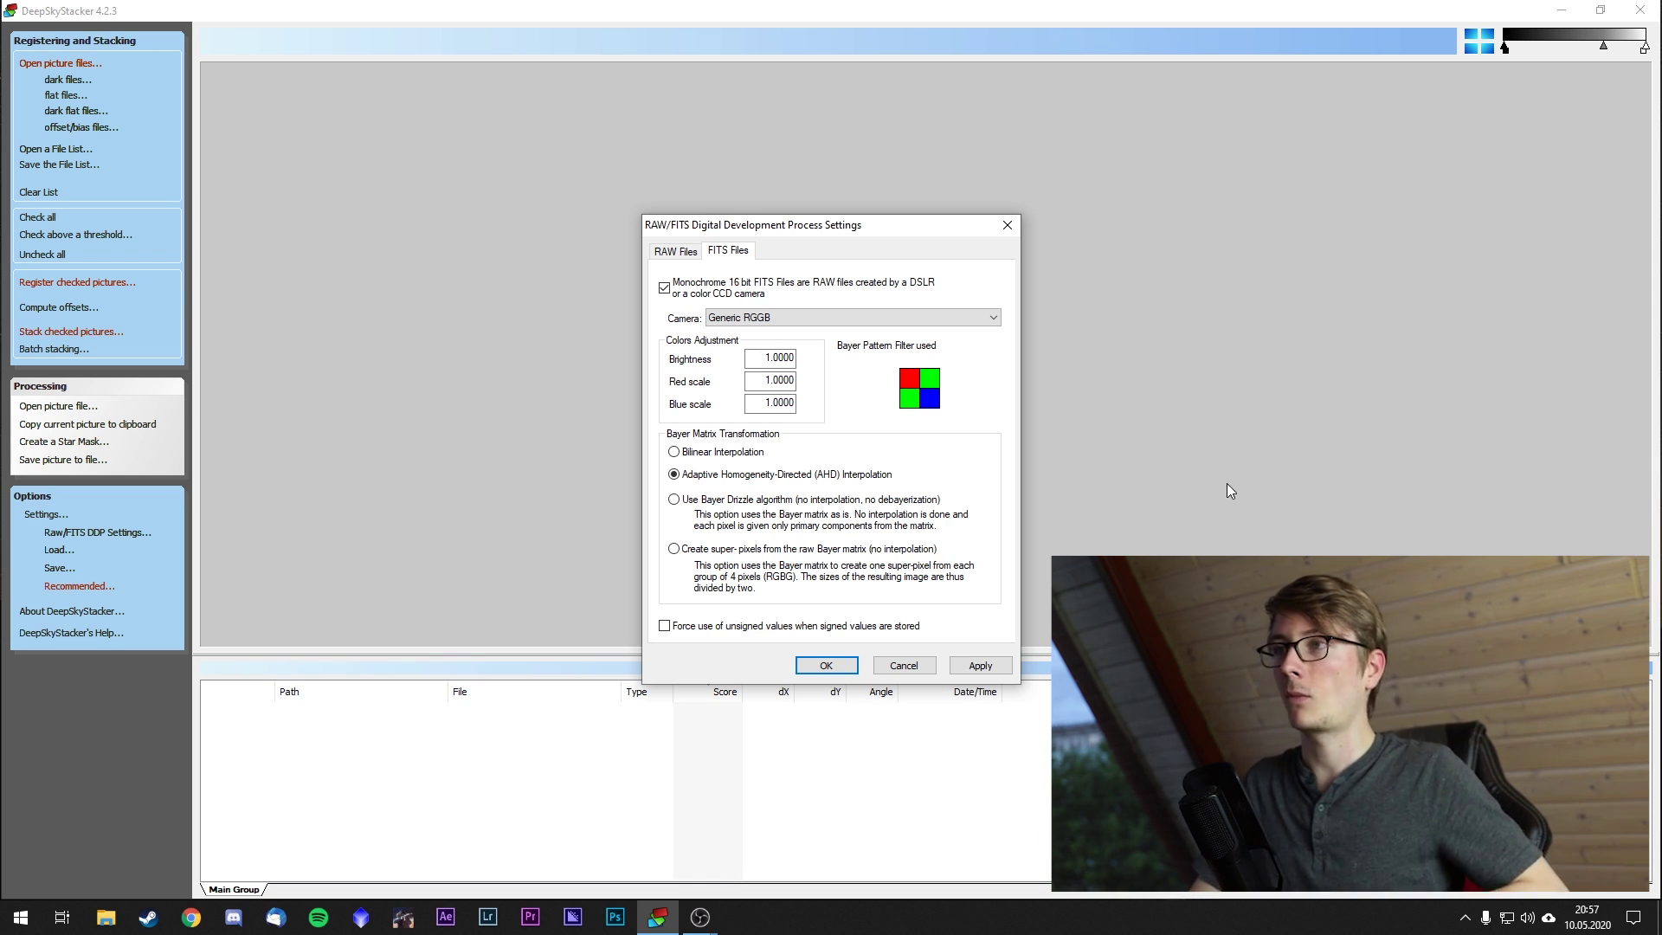
pyautogui.click(919, 317)
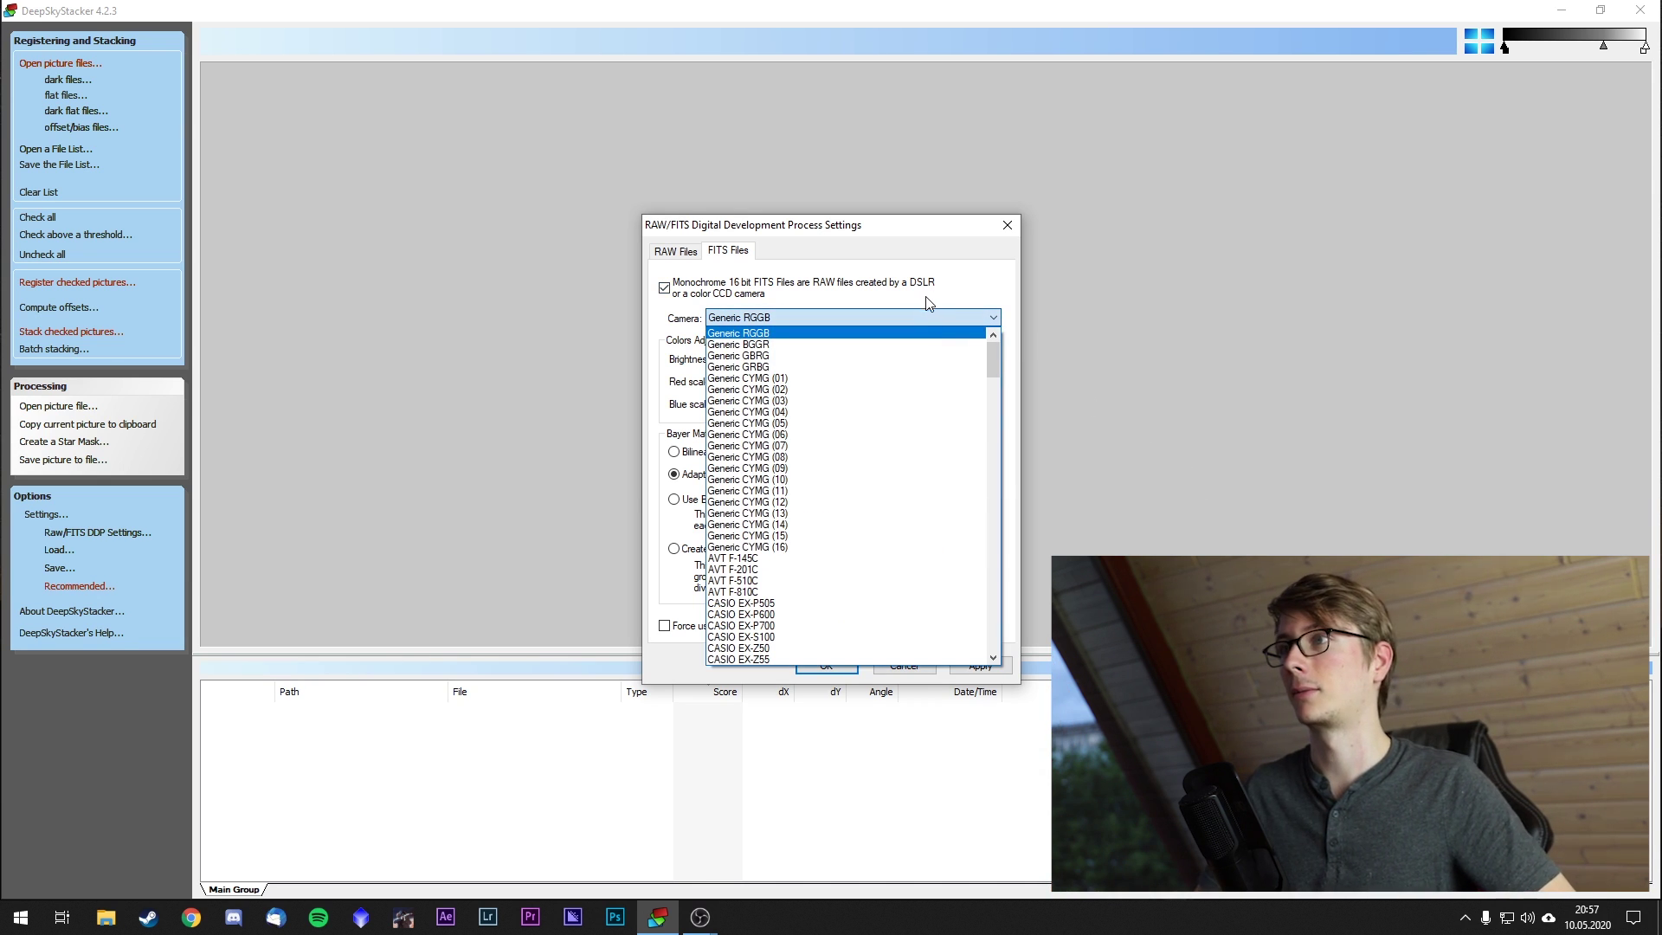
pyautogui.click(931, 299)
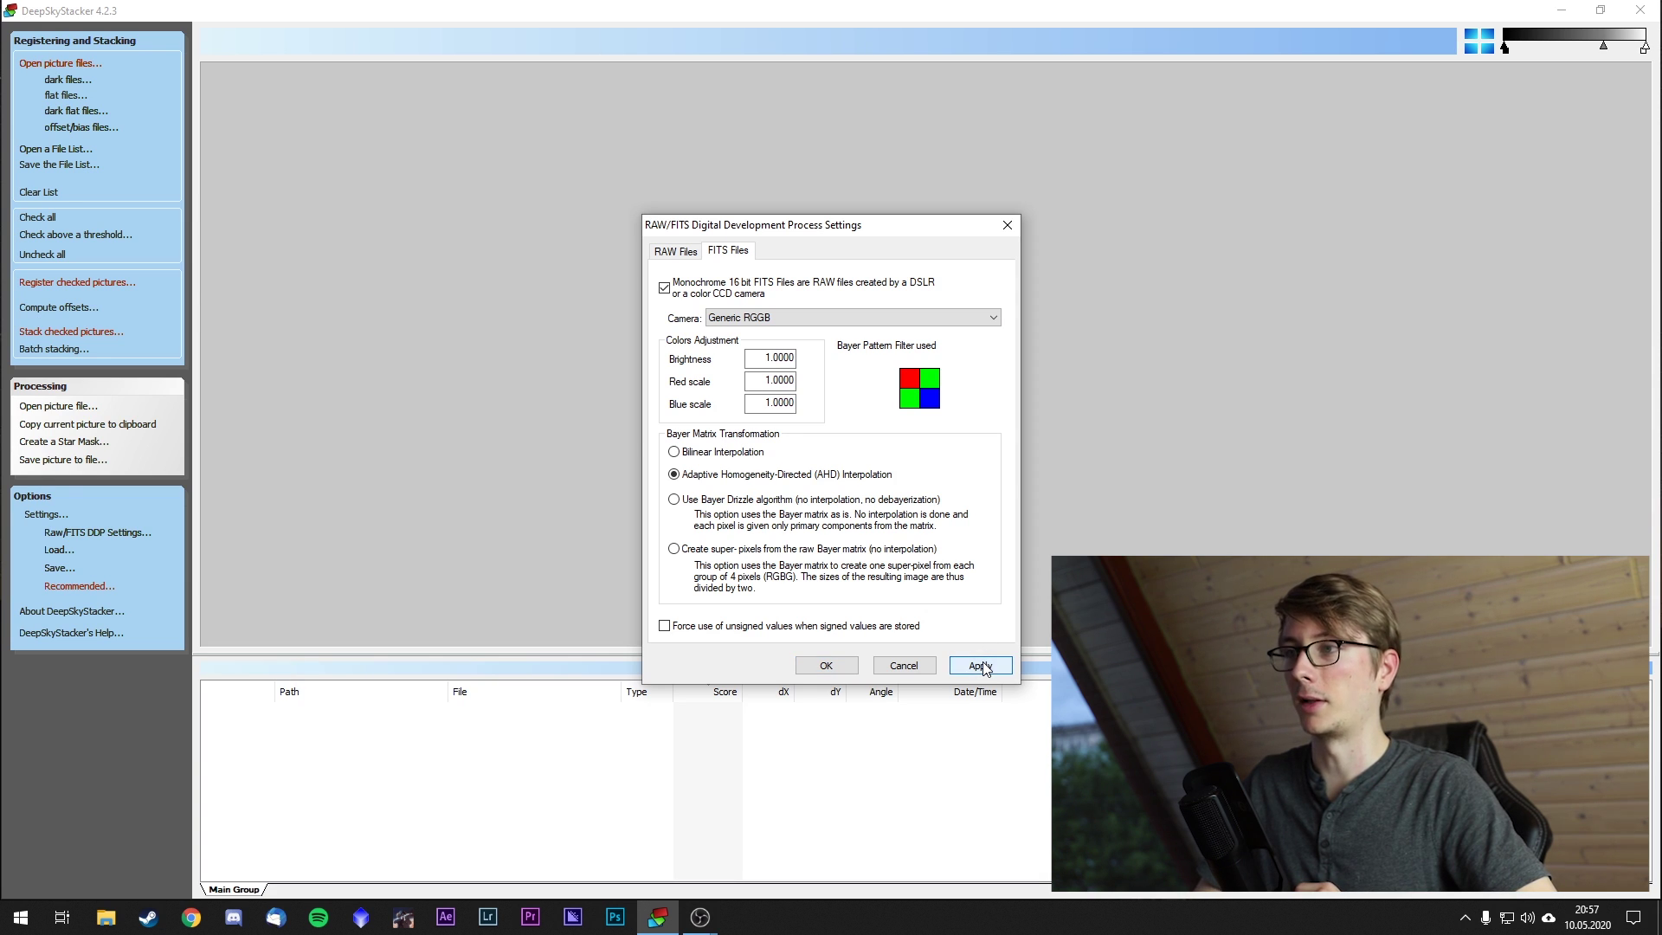
pyautogui.click(980, 666)
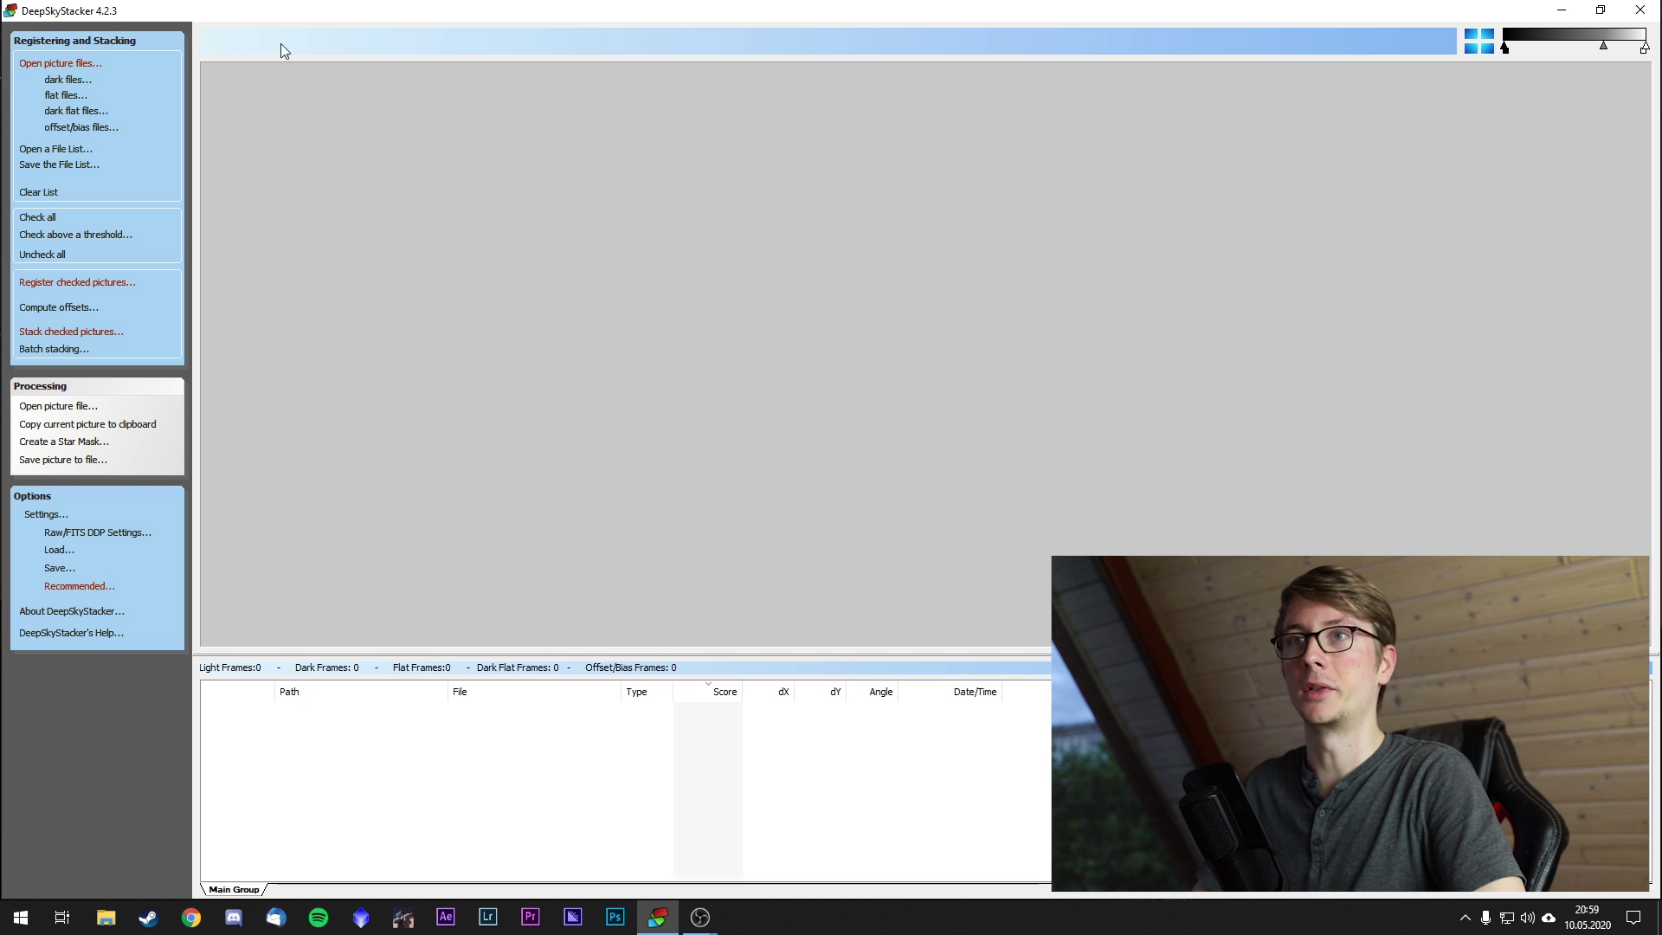
# Select all files in the Horsehead Nebula Tutorial Lights folder as light frames.
pyautogui.click(52, 65)
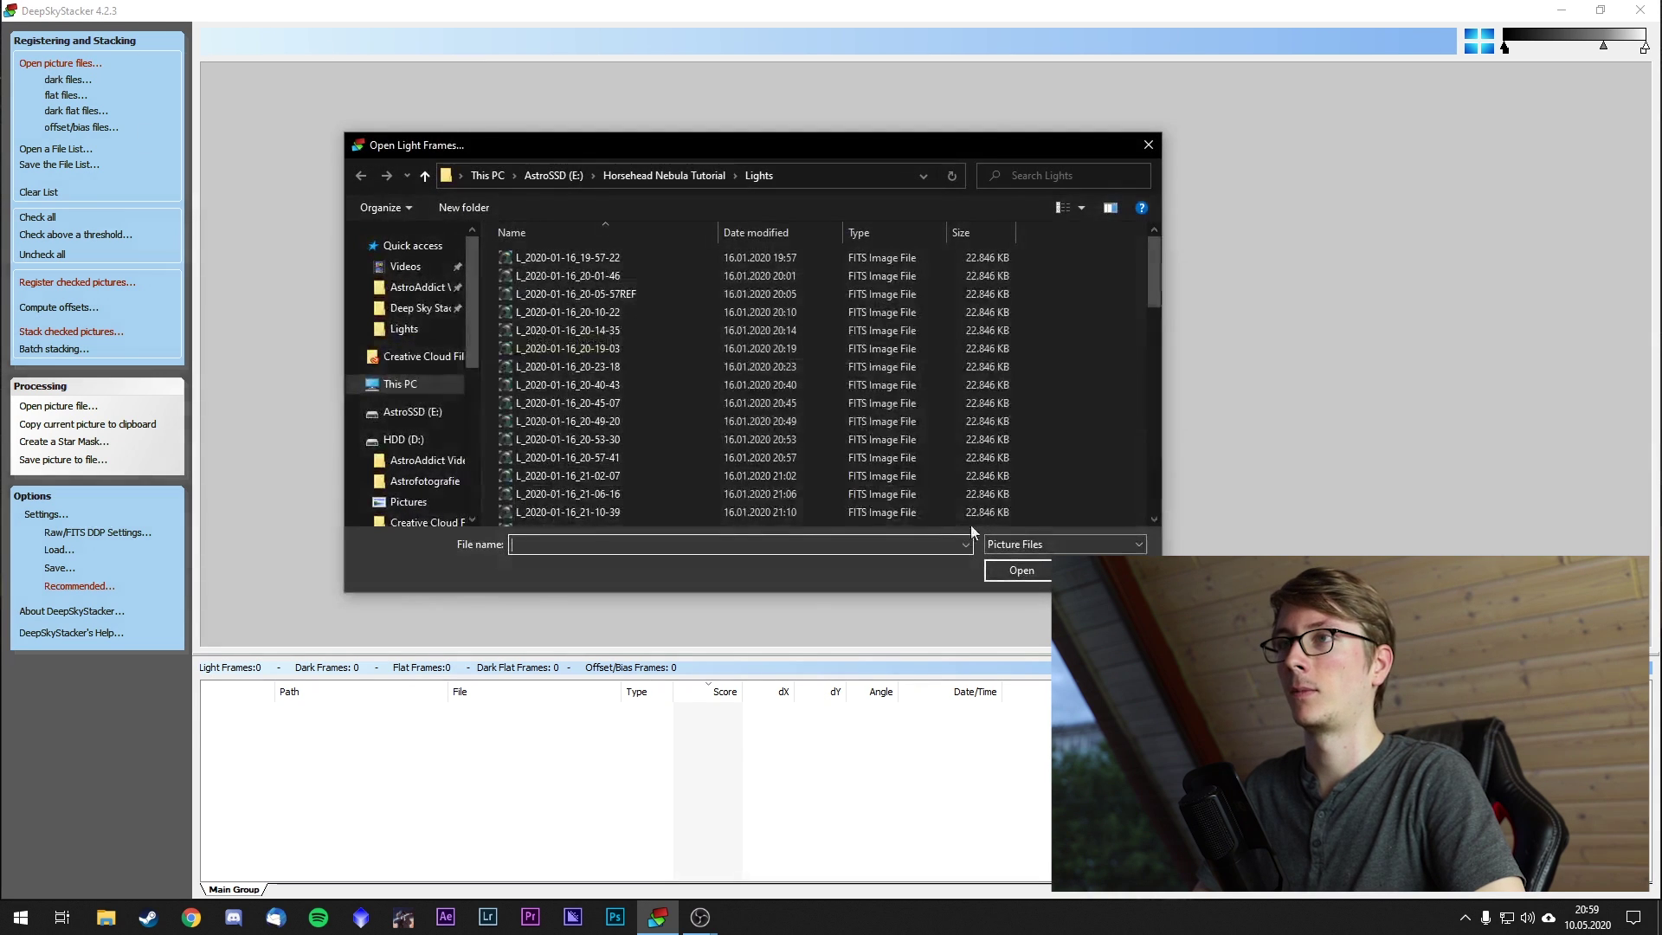
pyautogui.click(670, 176)
pyautogui.hotkey('ctrl', 'a')
pyautogui.click(684, 418)
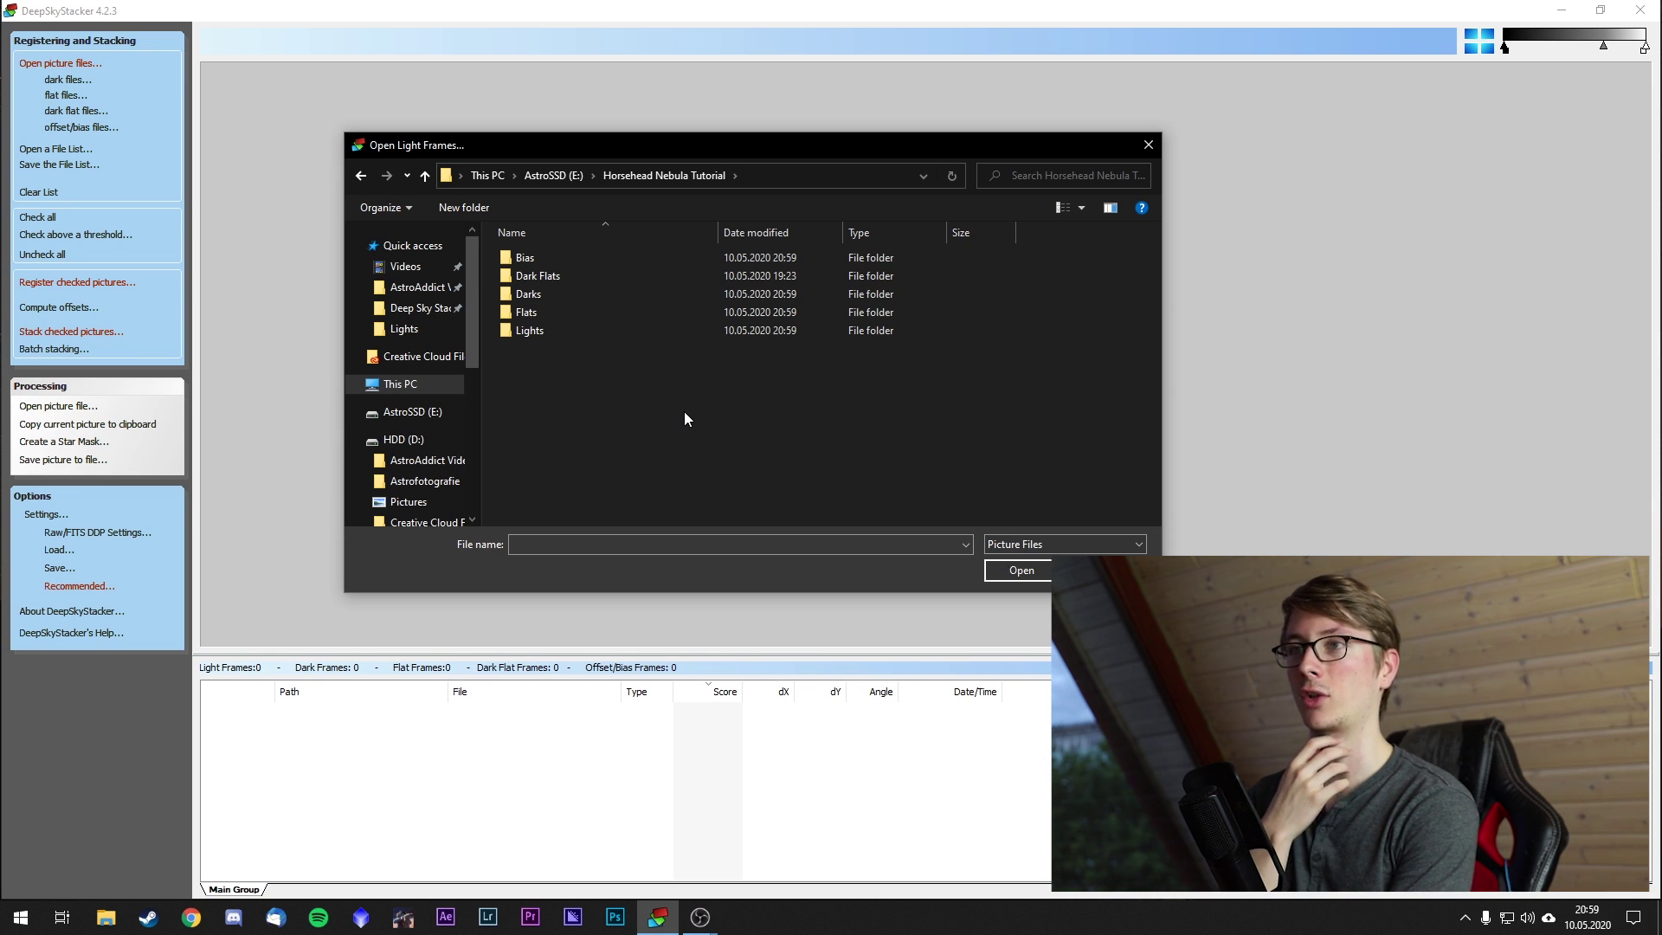
pyautogui.doubleClick(658, 332)
pyautogui.click(659, 366)
pyautogui.hotkey('ctrl', 'a')
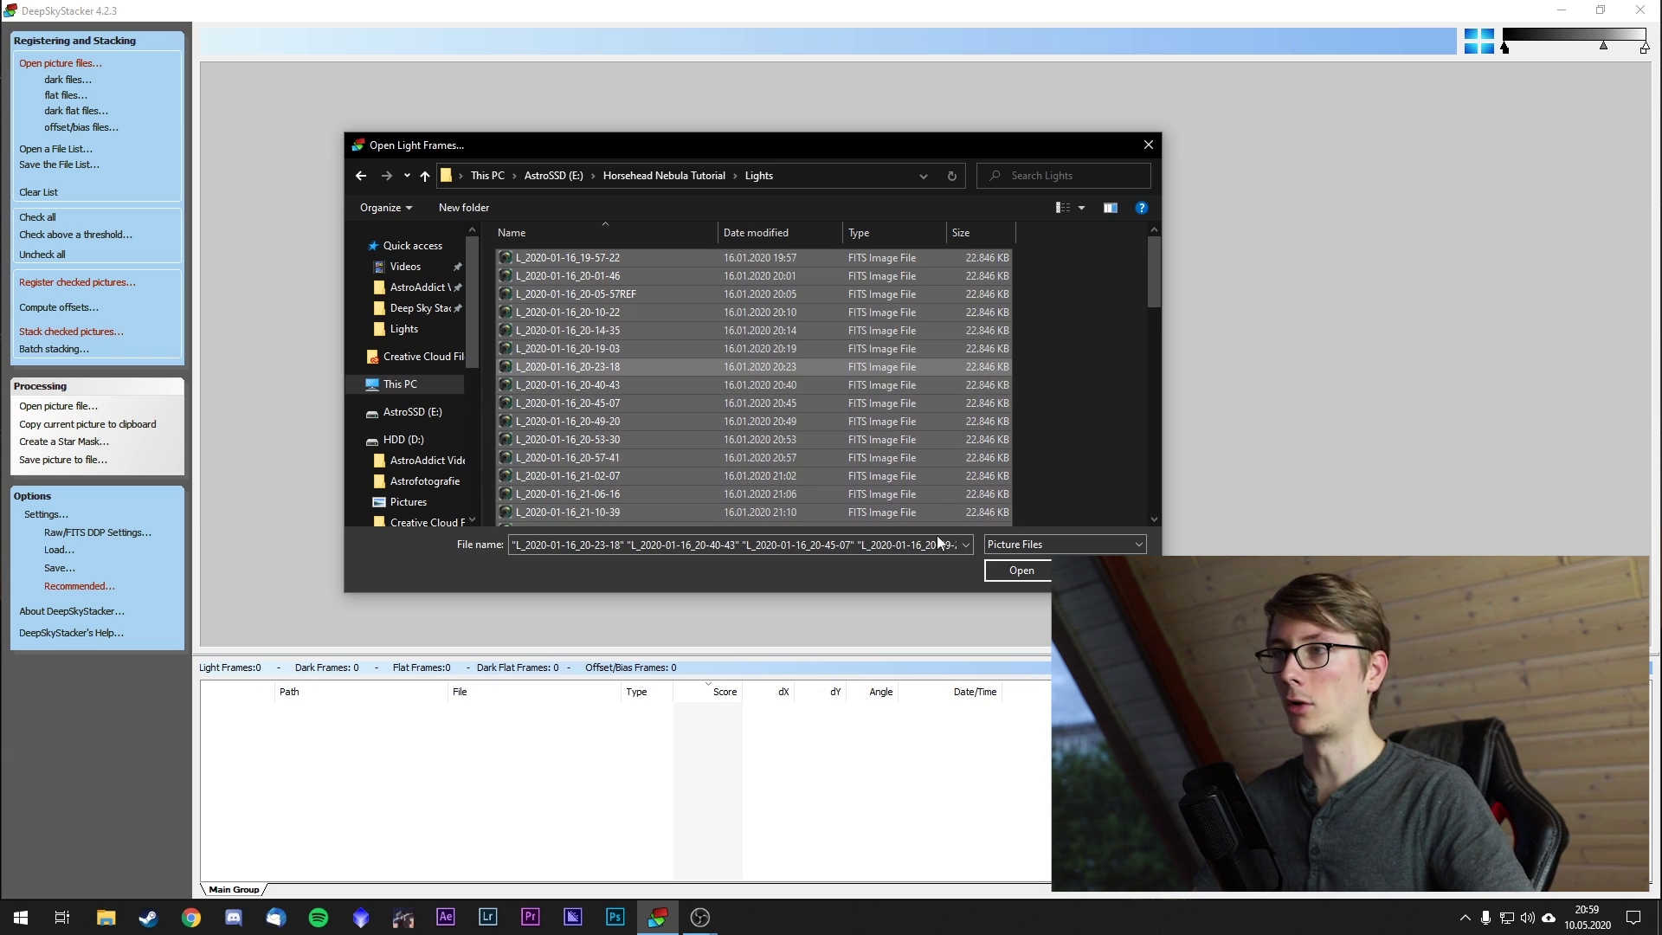
pyautogui.click(1027, 578)
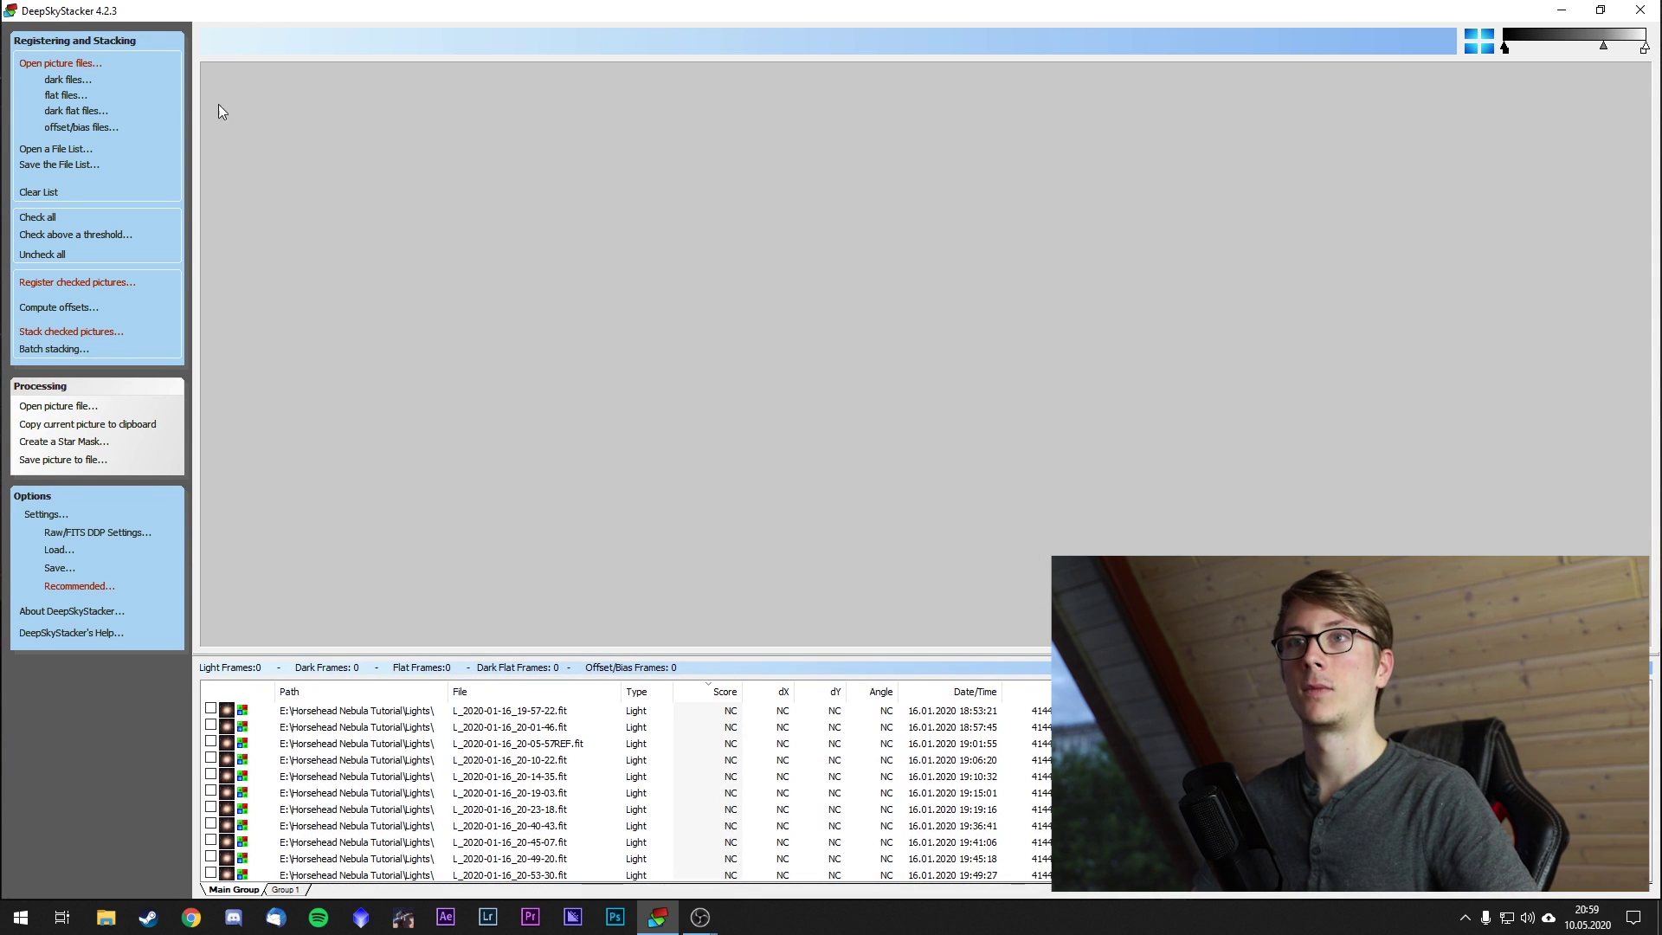
# Add all 30 dark frames and all 30 flat frames to the file list.
pyautogui.click(80, 81)
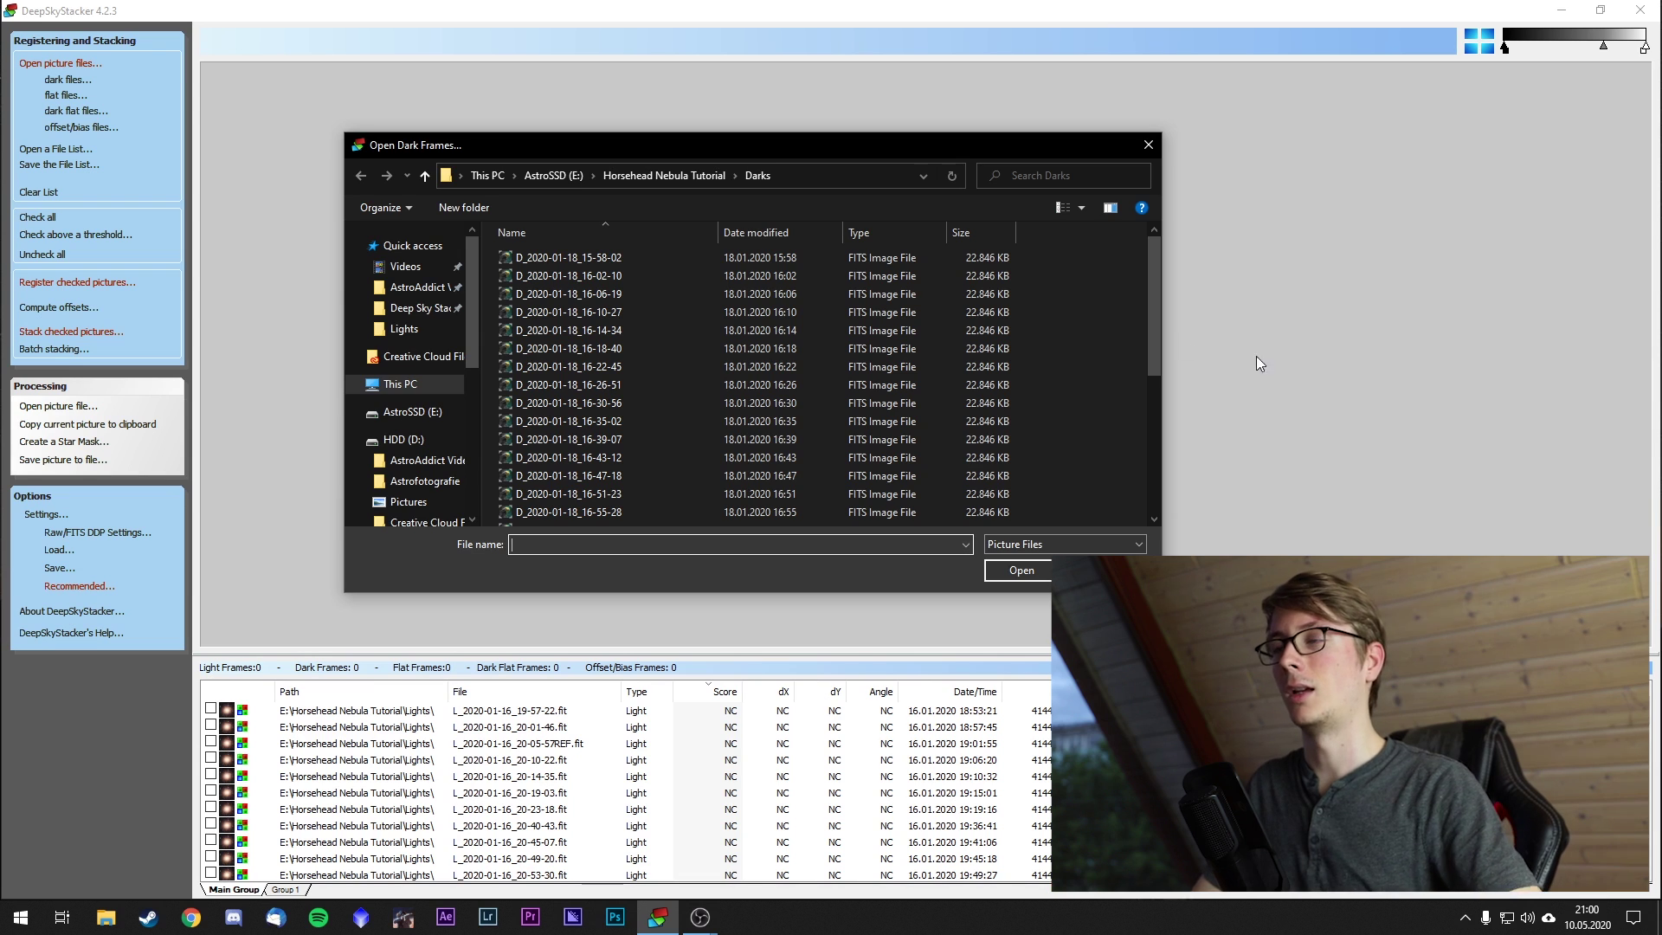
pyautogui.click(823, 333)
pyautogui.hotkey('ctrl', 'a')
pyautogui.click(1029, 578)
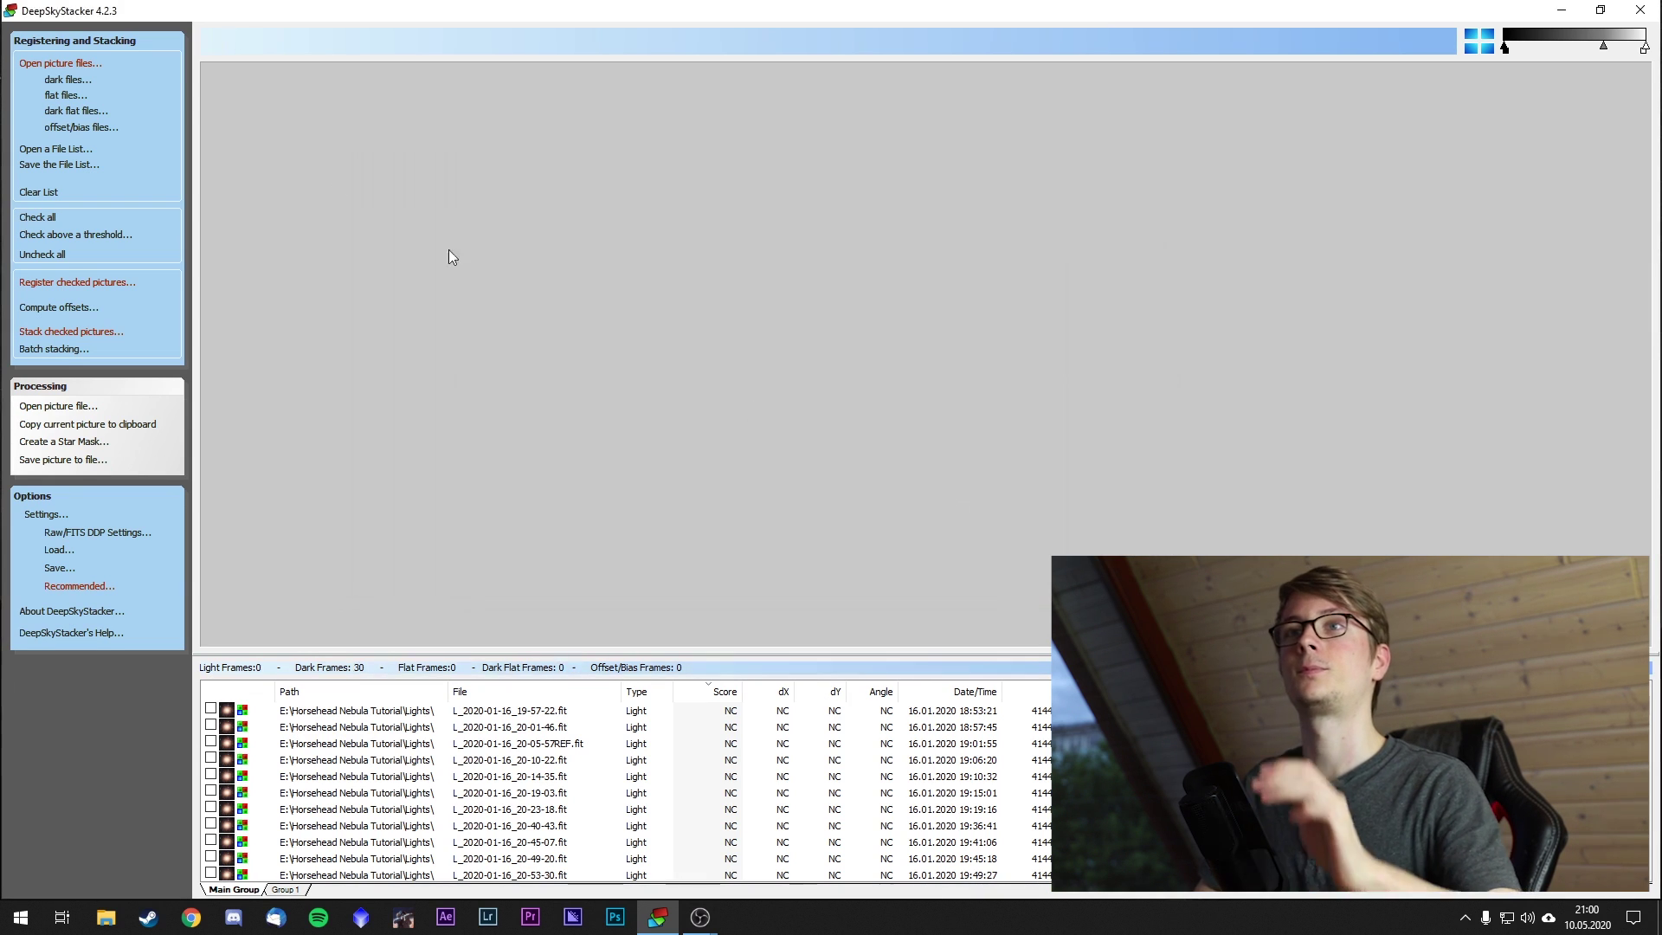
pyautogui.click(66, 96)
pyautogui.click(684, 276)
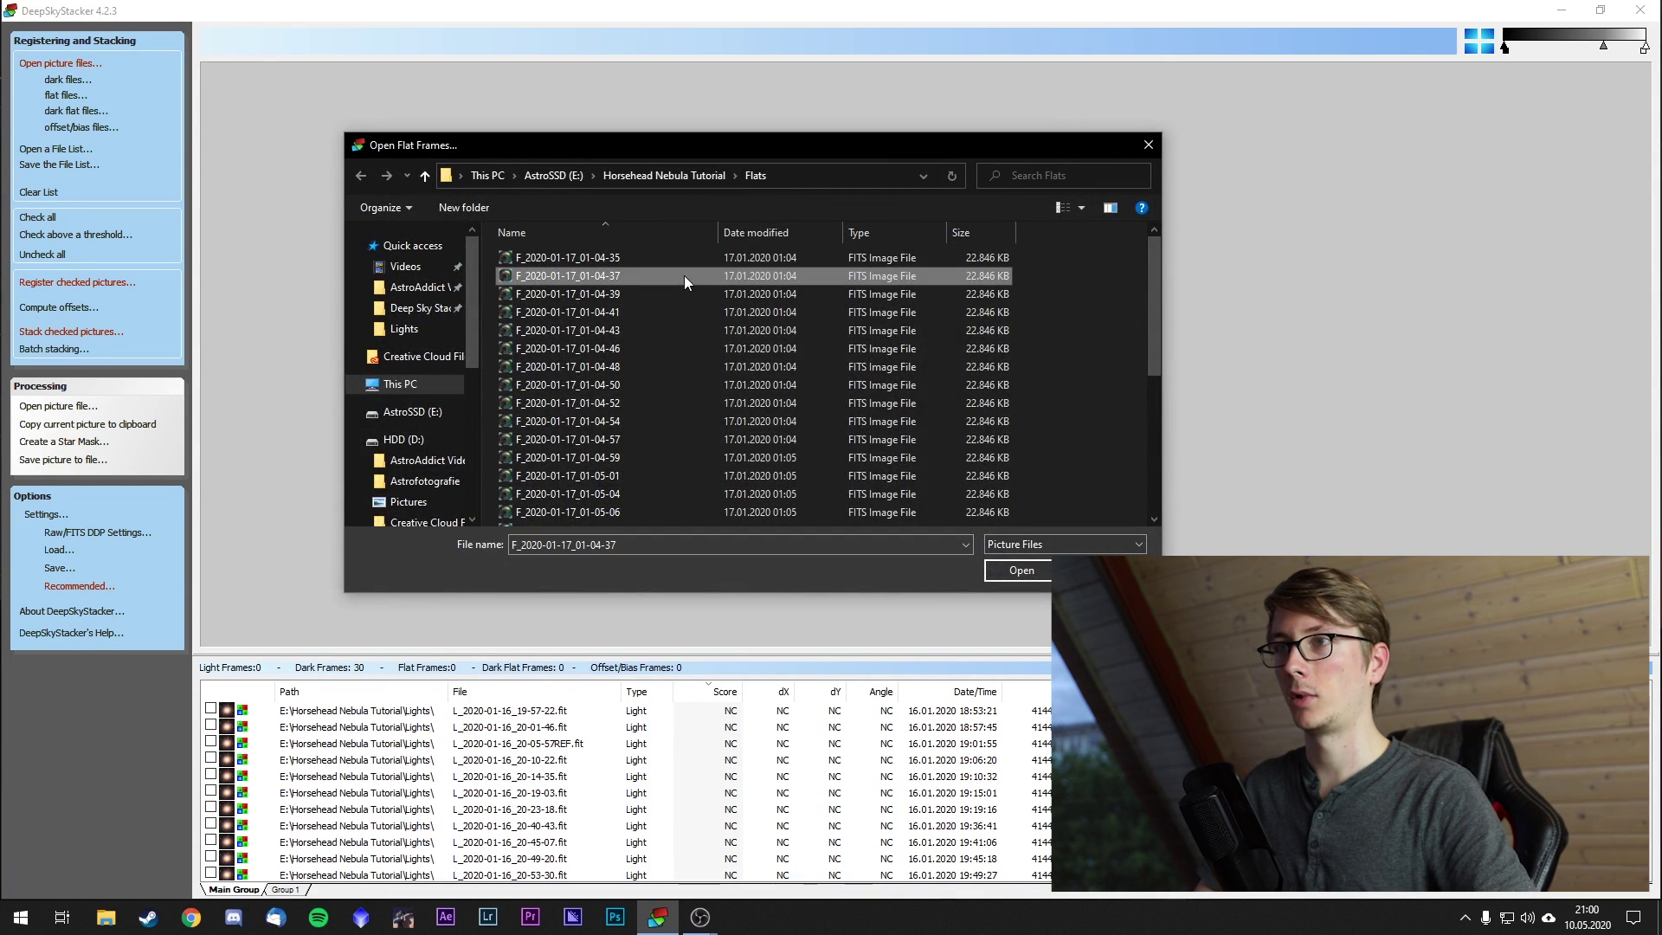
pyautogui.hotkey('ctrl', 'a')
pyautogui.click(1019, 570)
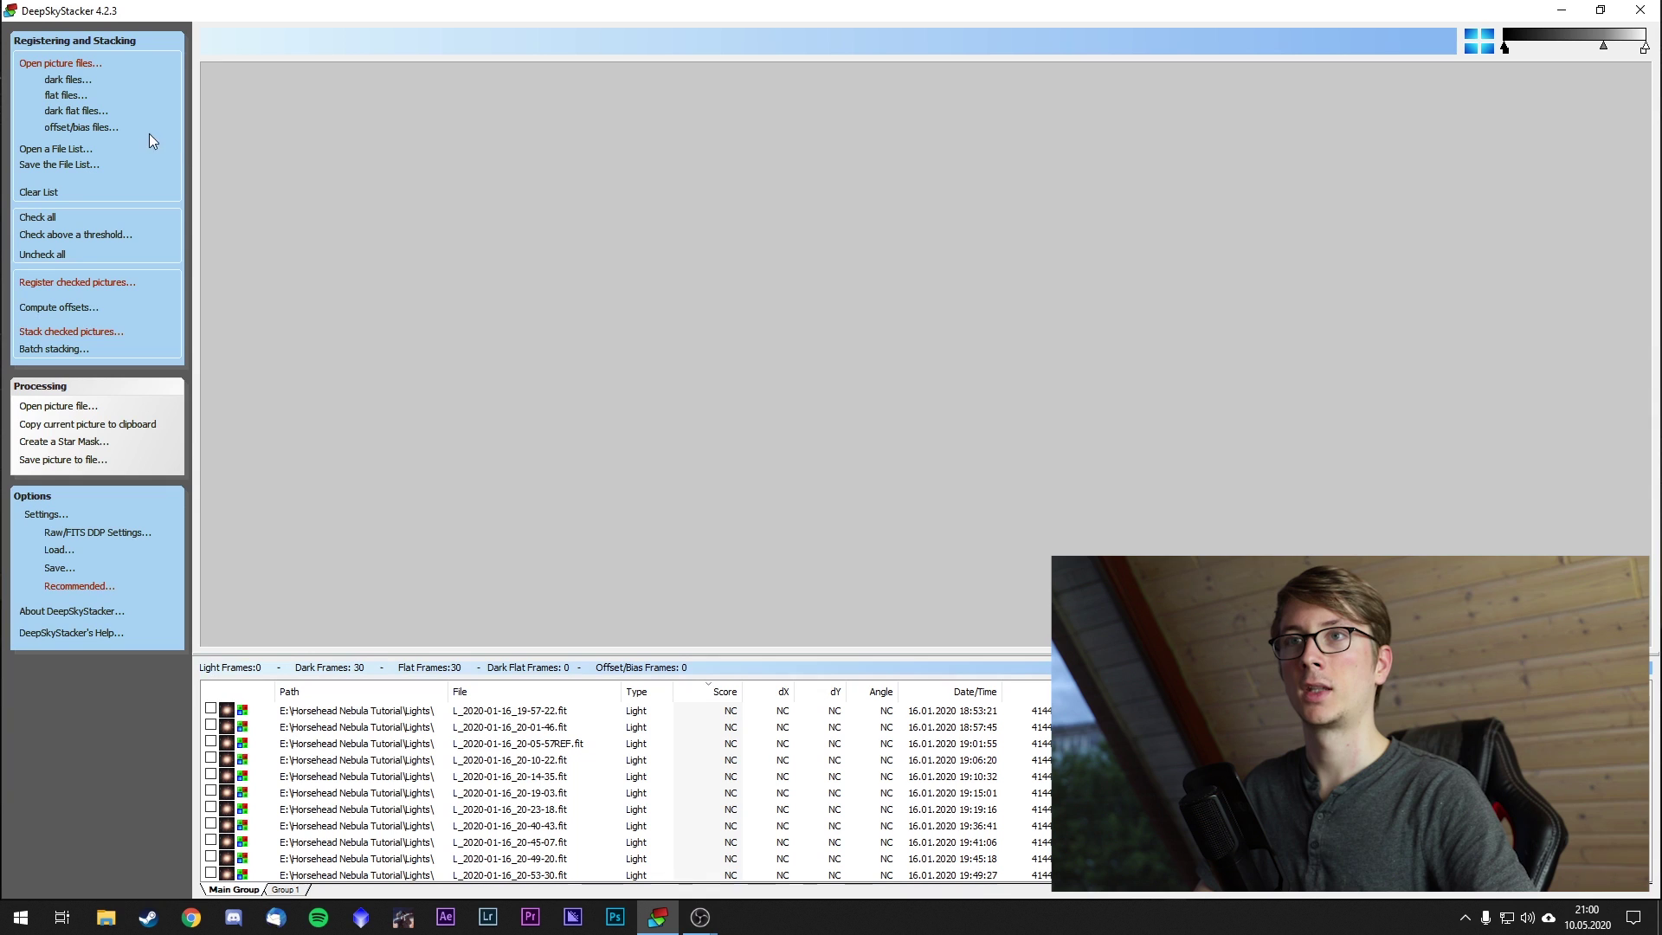
# Add all 30 bias frames from the Bias folder, removing a single bias frame added by mistake.
pyautogui.click(93, 128)
pyautogui.click(663, 175)
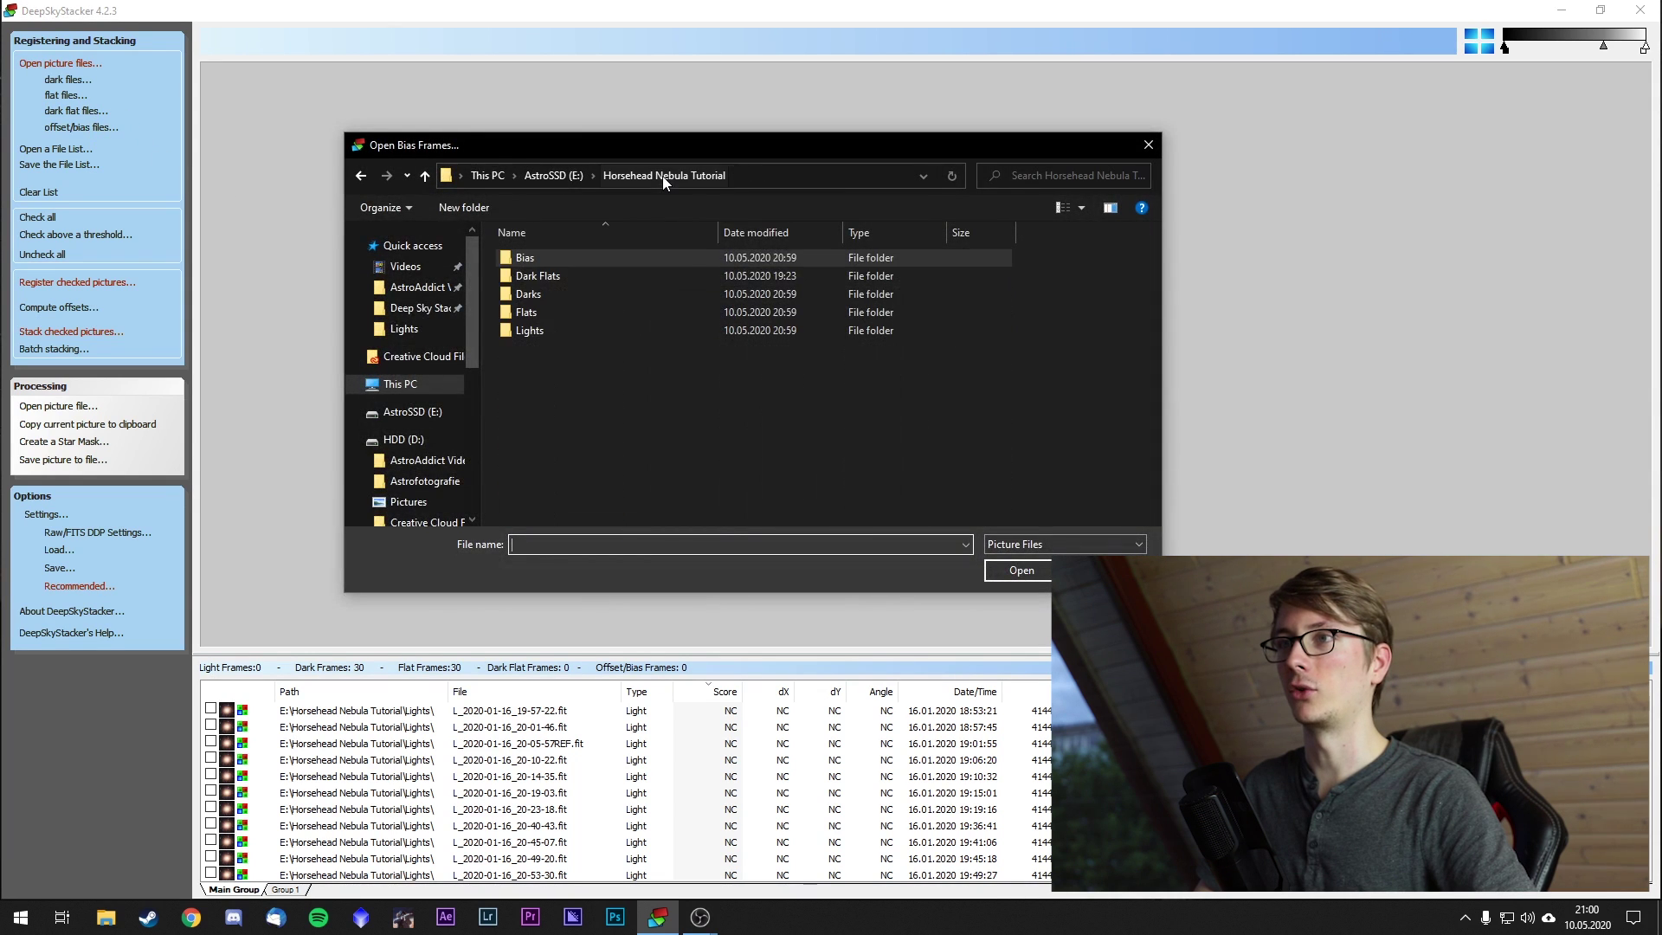
pyautogui.doubleClick(599, 258)
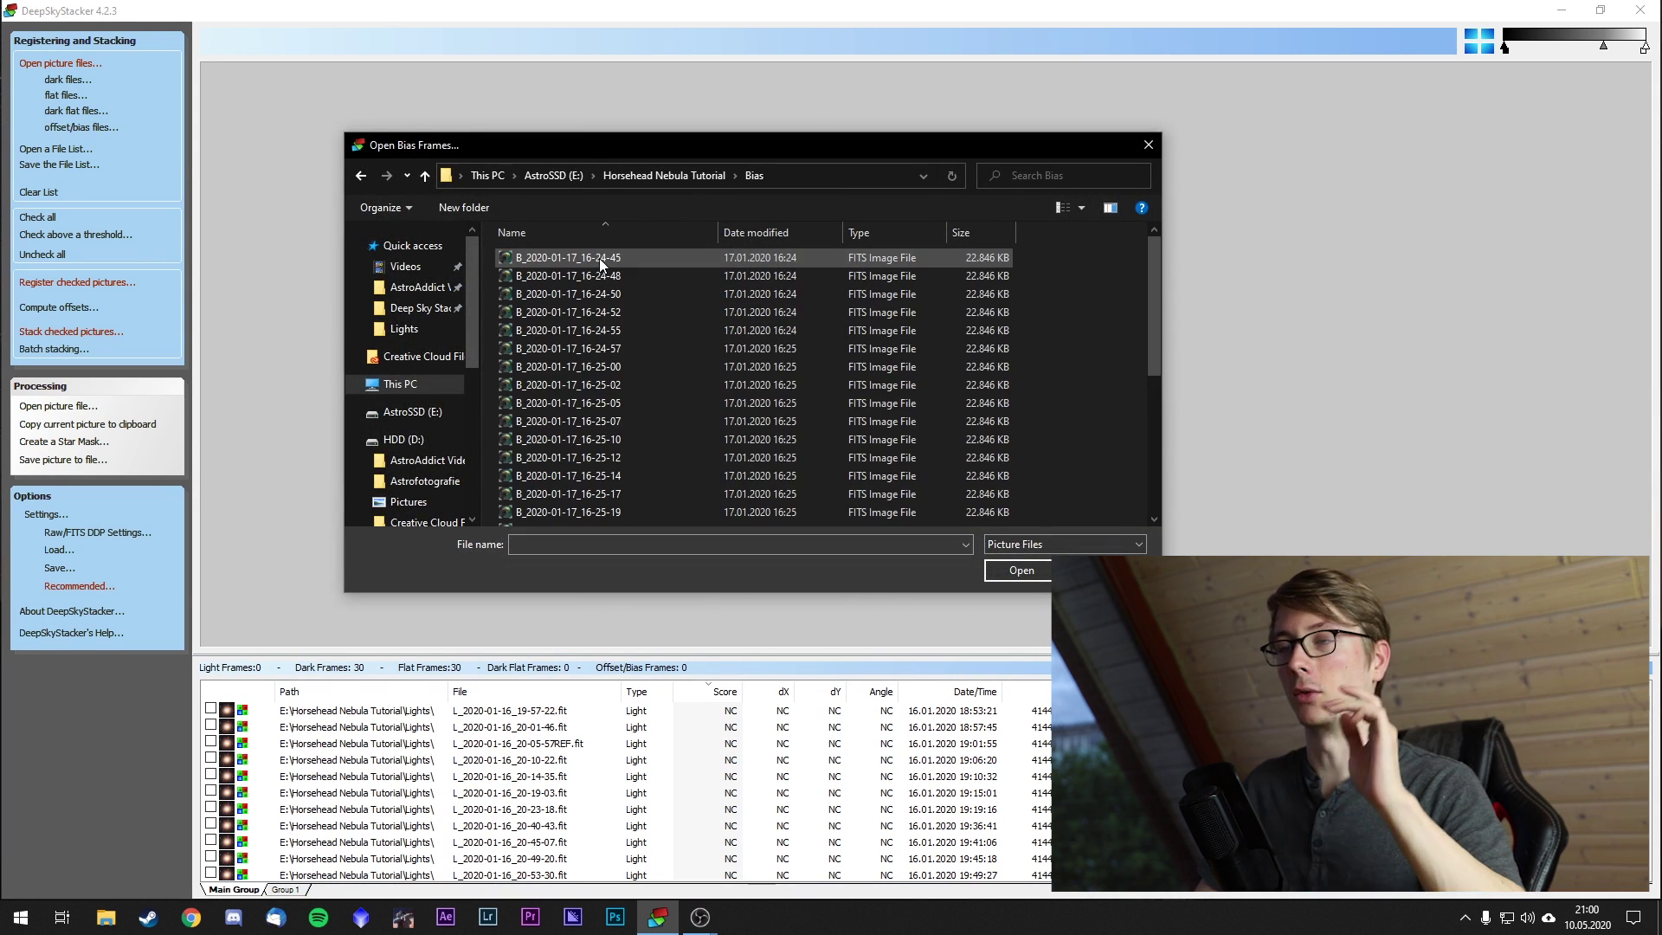
pyautogui.doubleClick(646, 313)
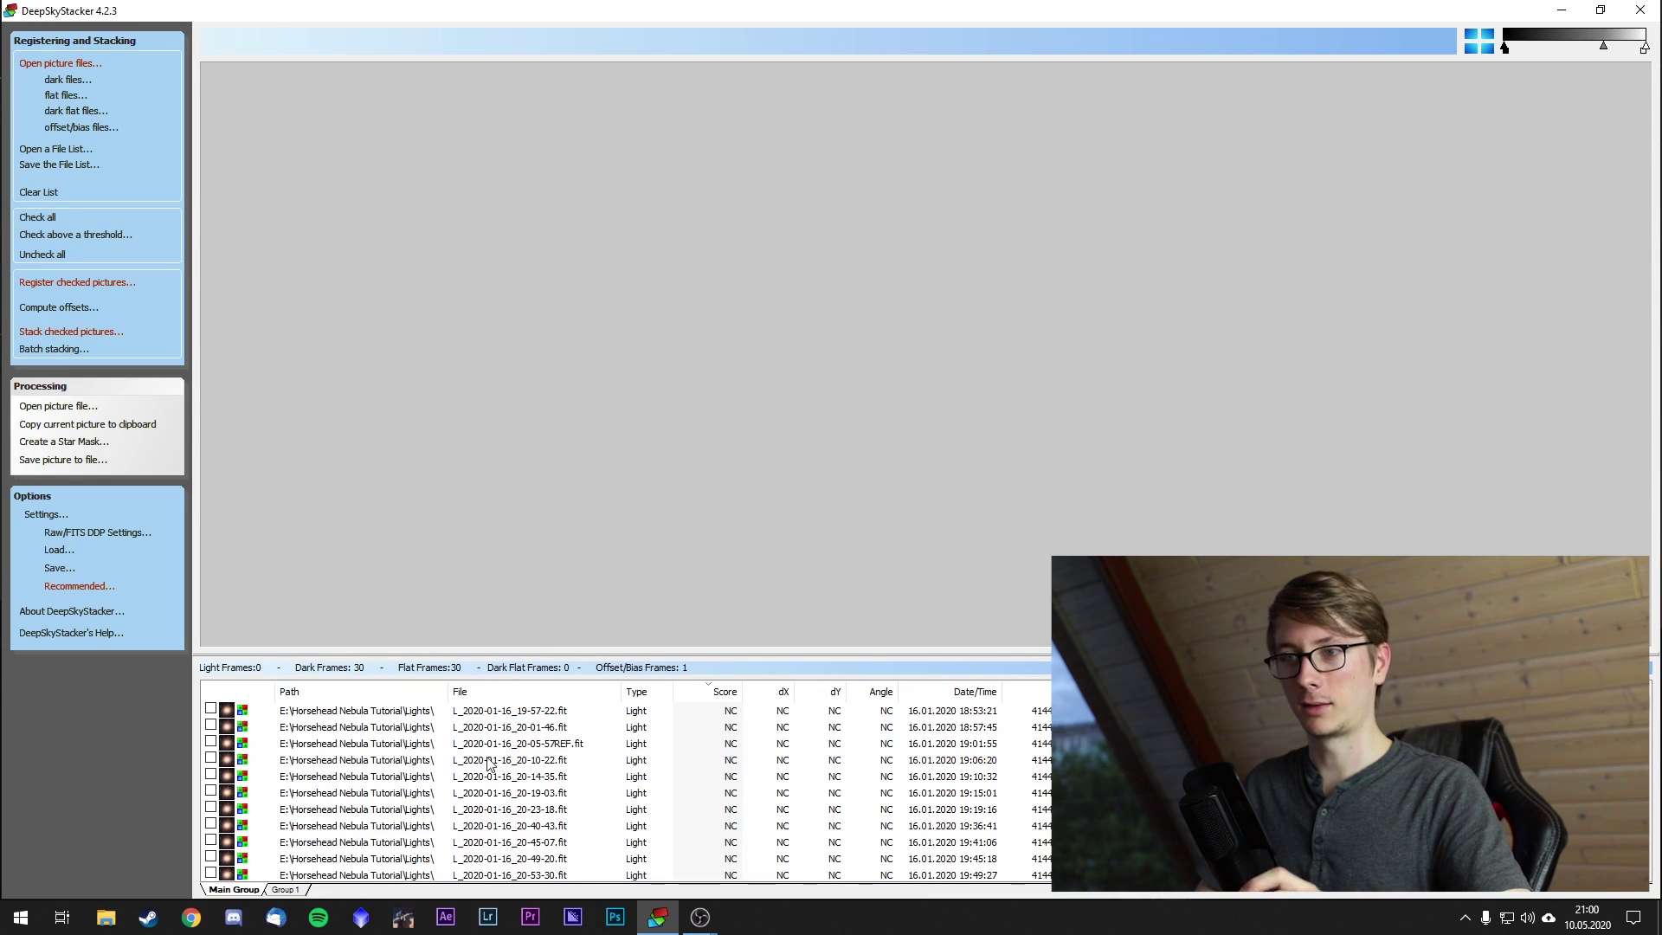
pyautogui.scroll(-15, 389, 831)
pyautogui.click(336, 859)
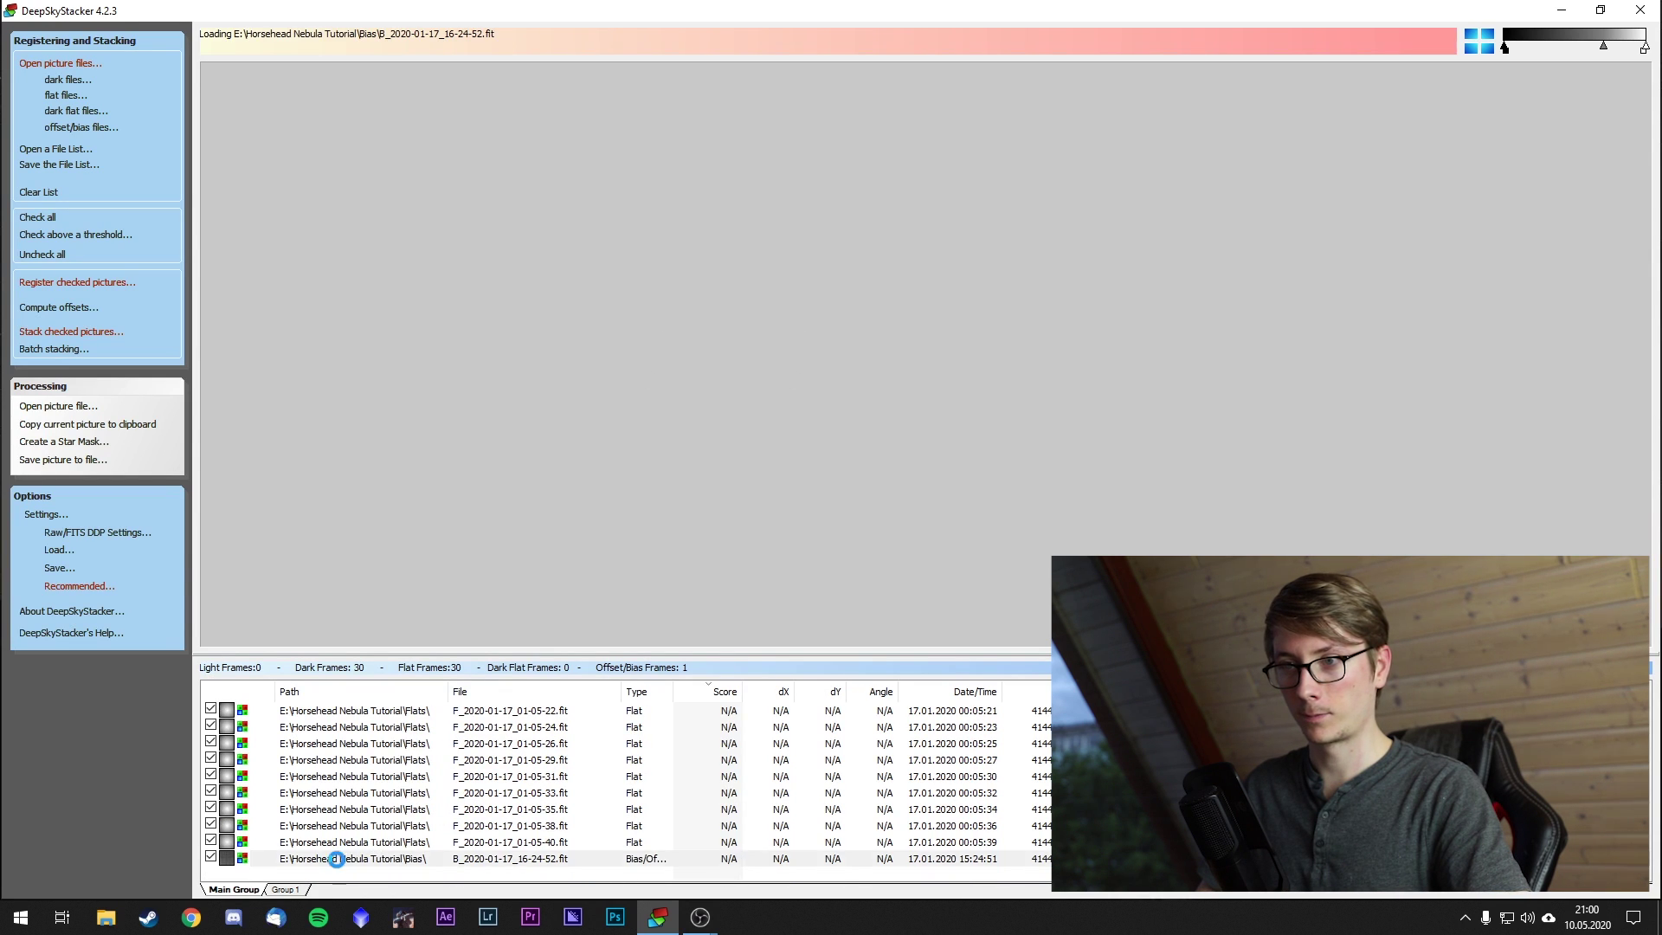
pyautogui.press('Delete')
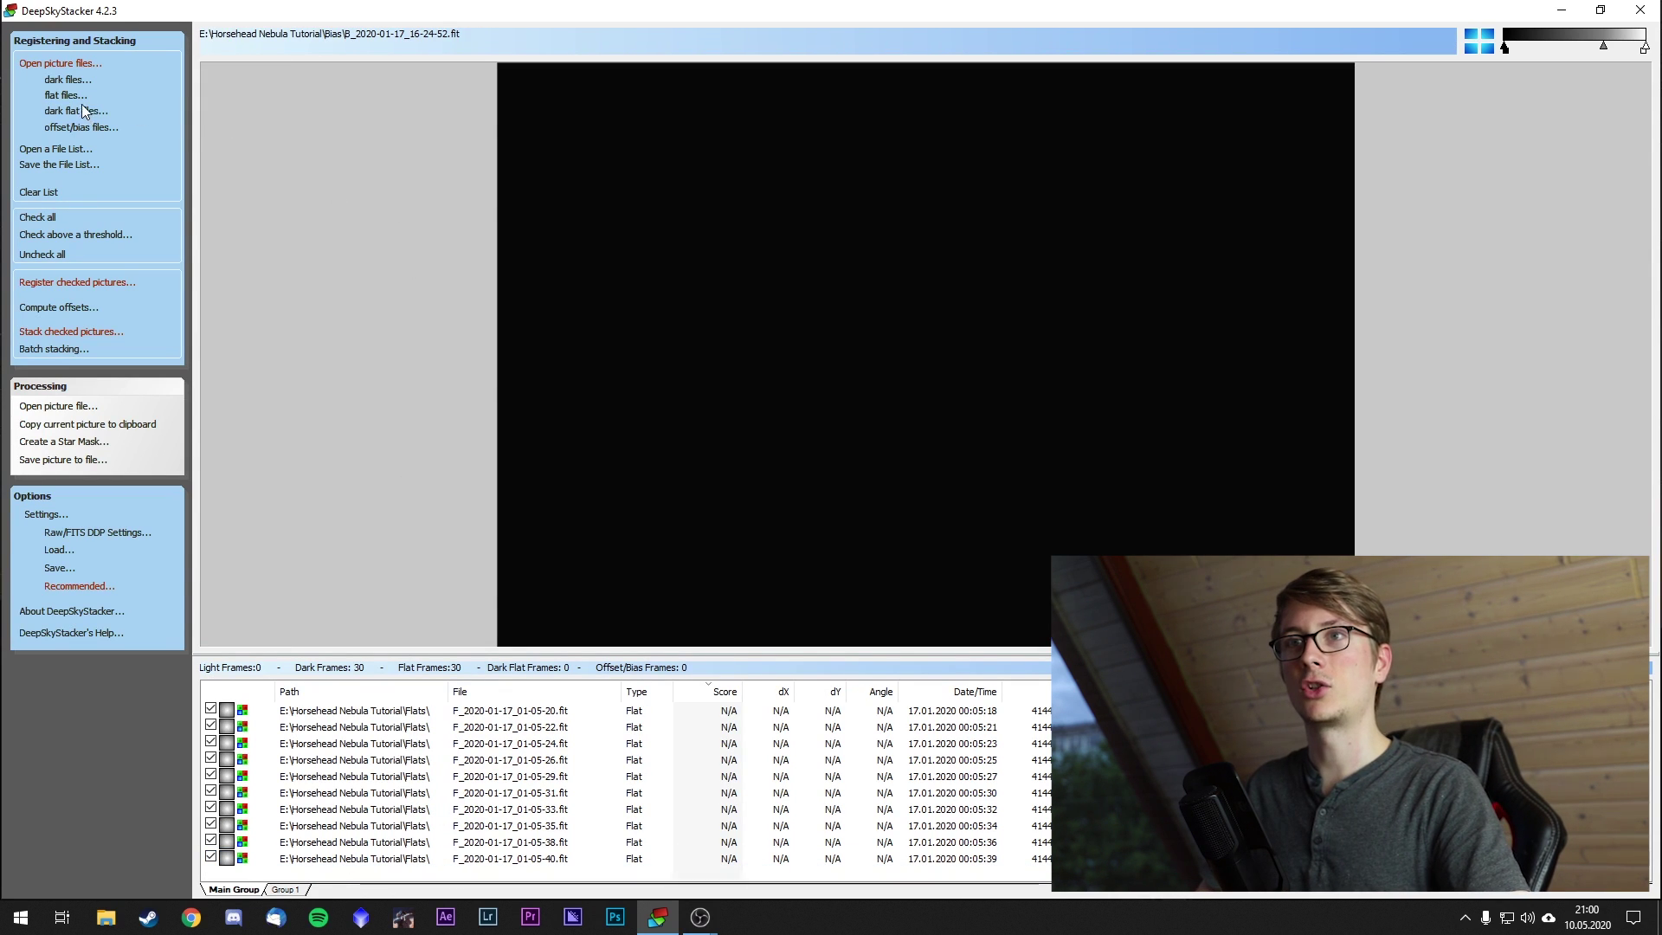
pyautogui.click(97, 126)
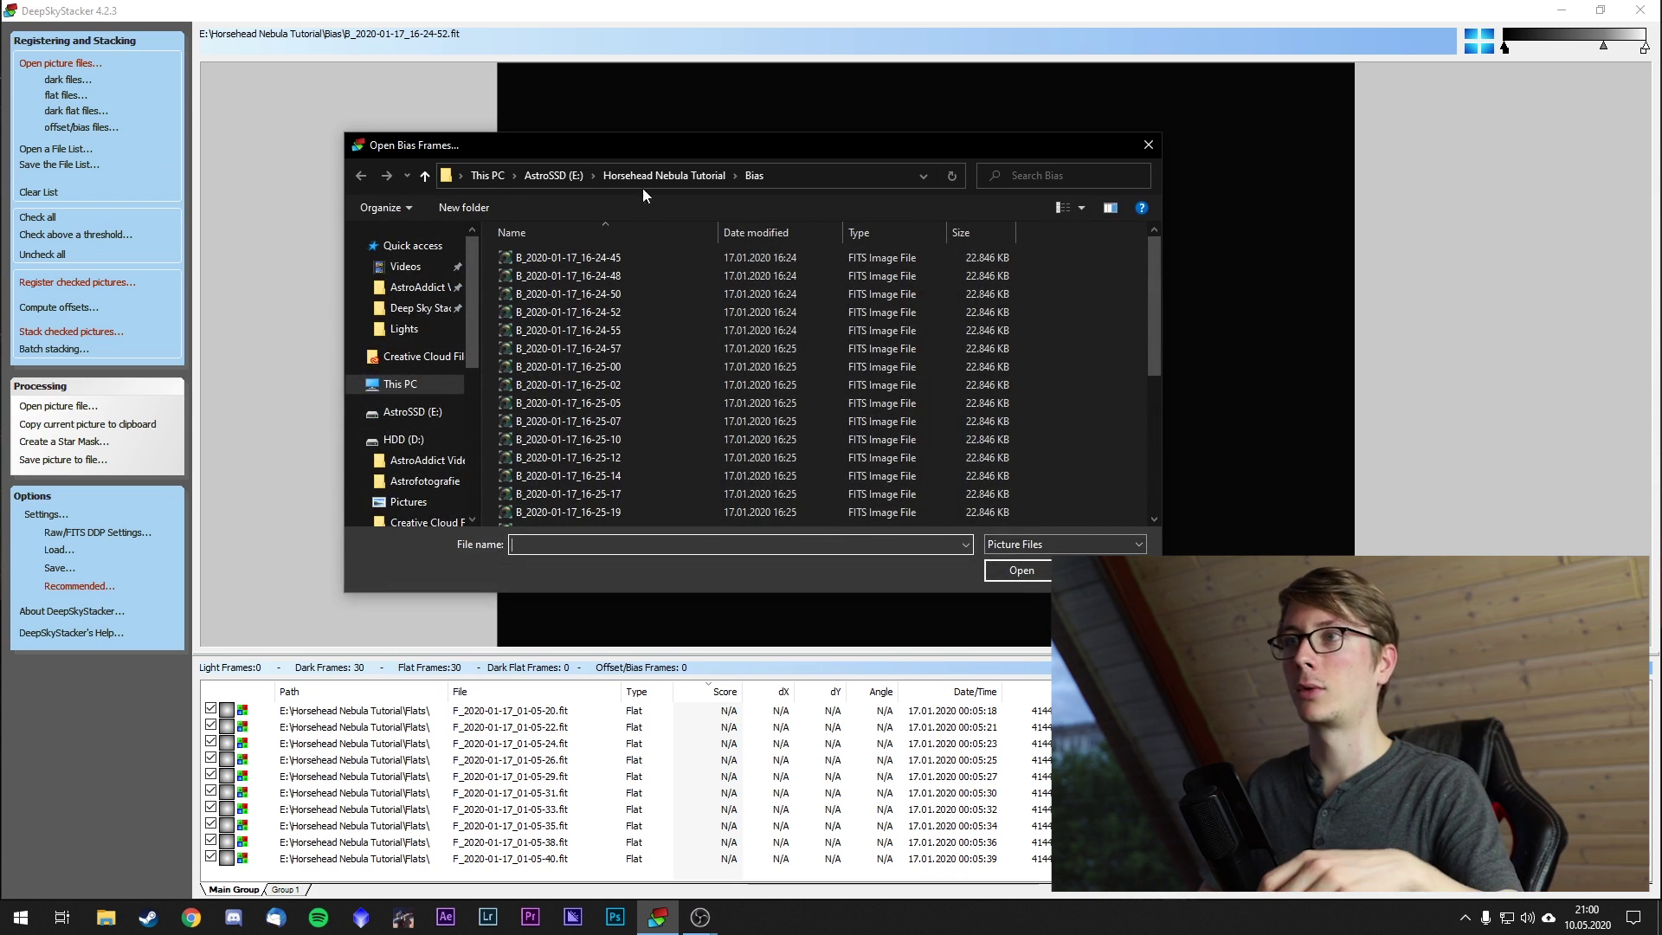
pyautogui.click(678, 402)
pyautogui.hotkey('ctrl', 'a')
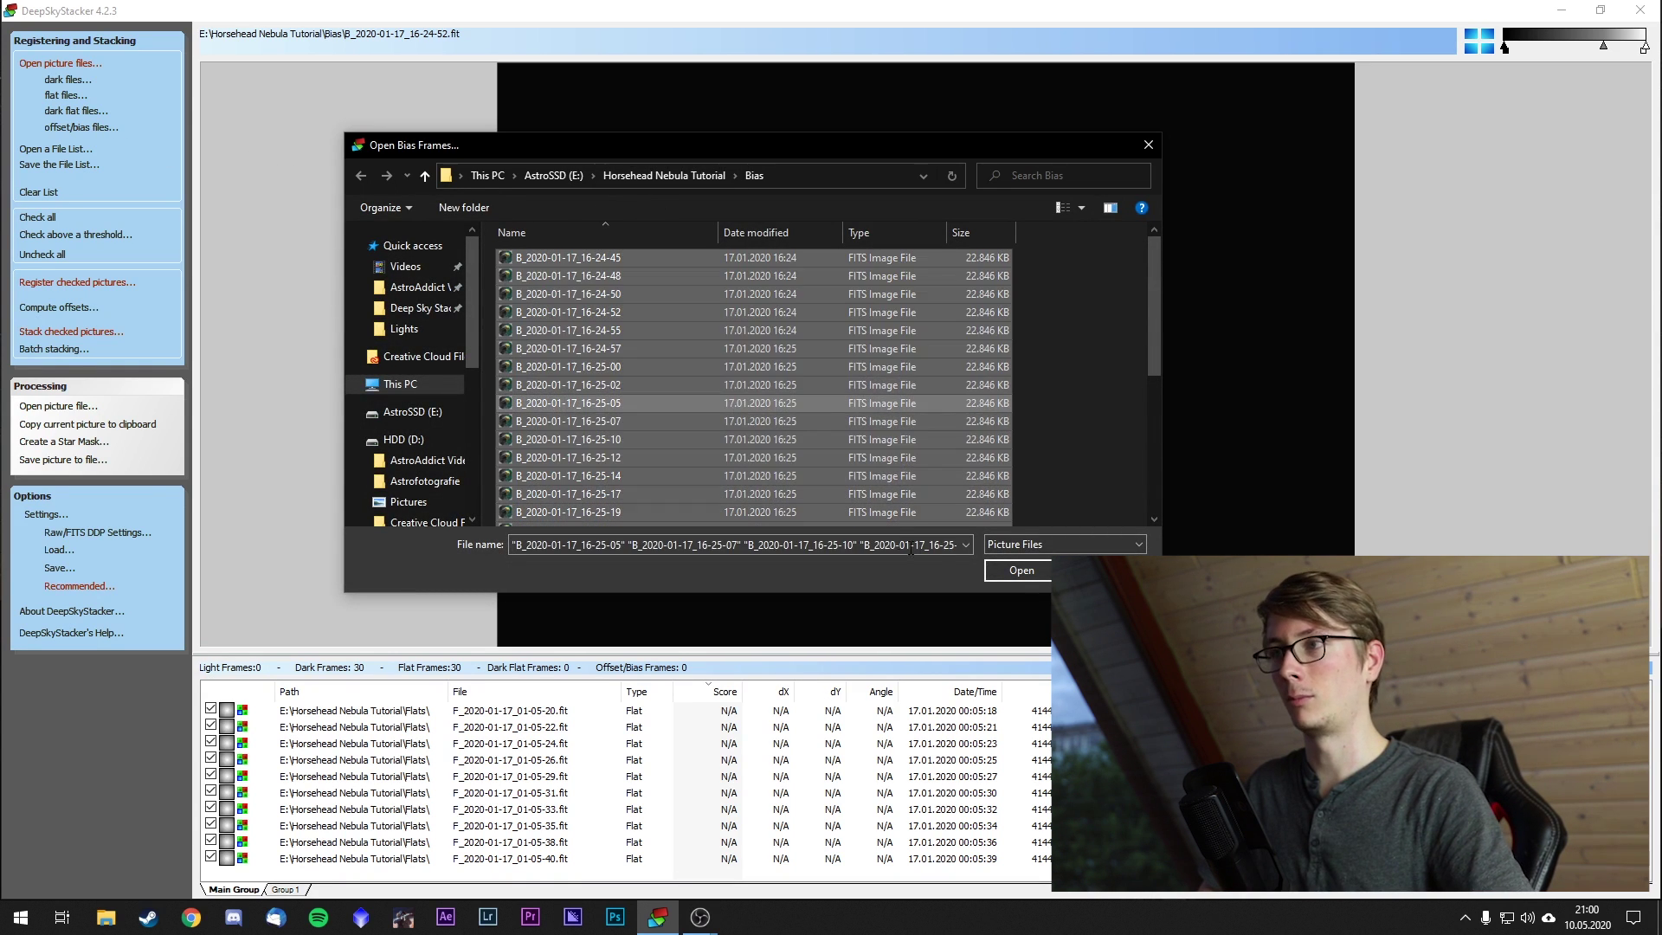
pyautogui.click(1021, 569)
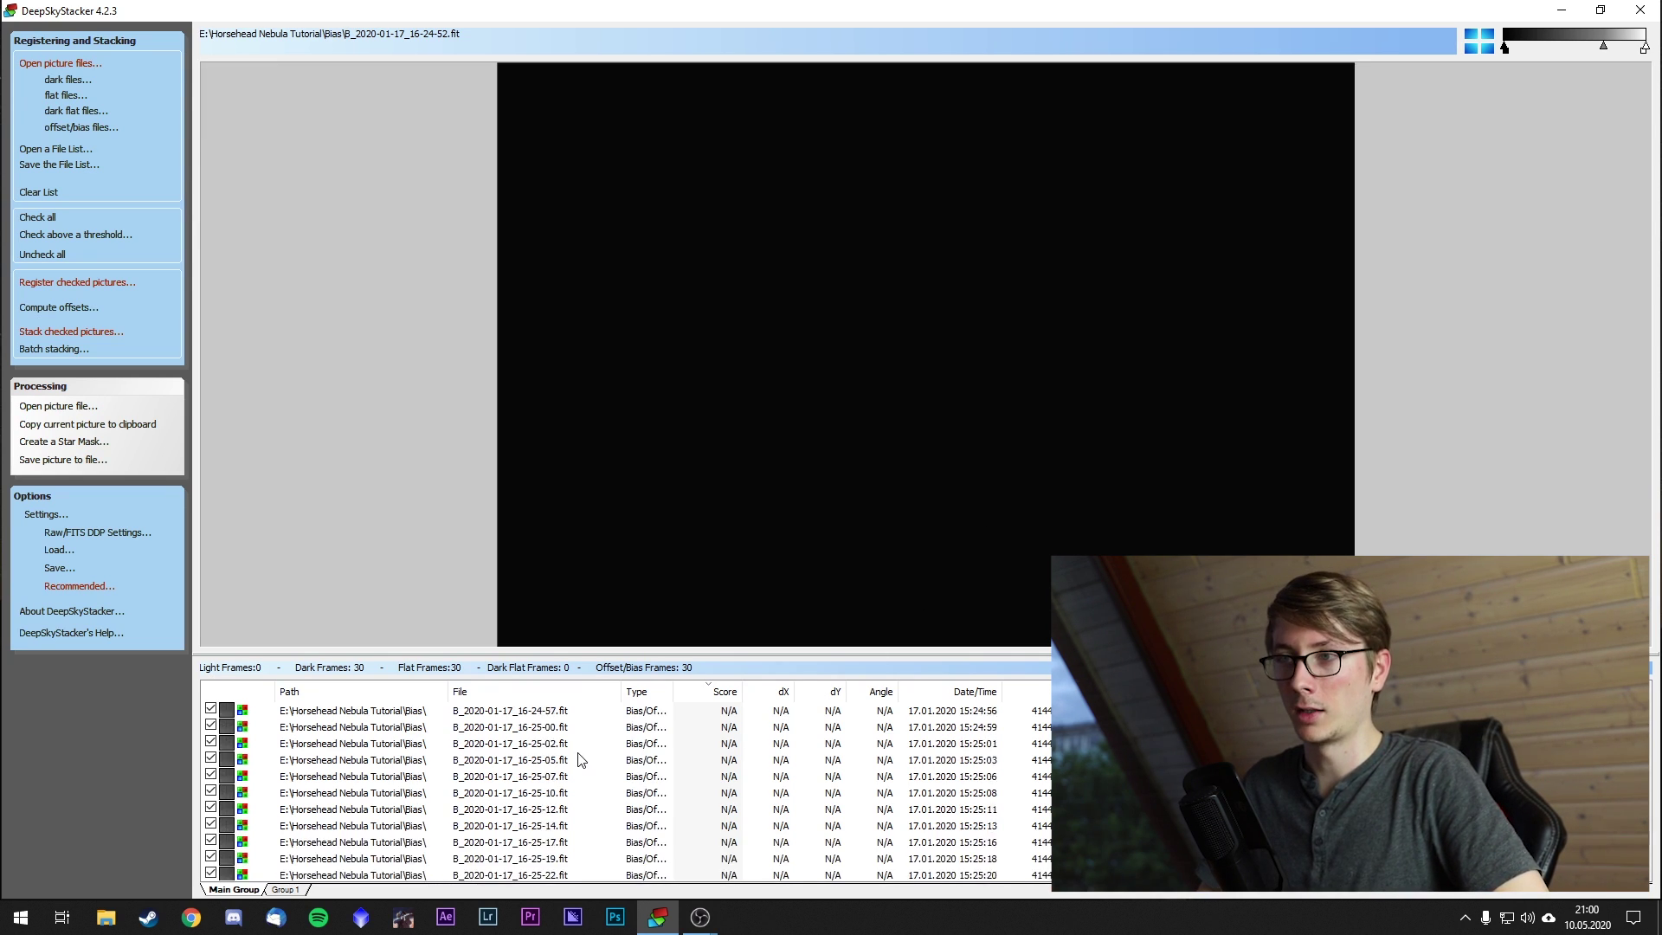
pyautogui.scroll(-1, 623, 762)
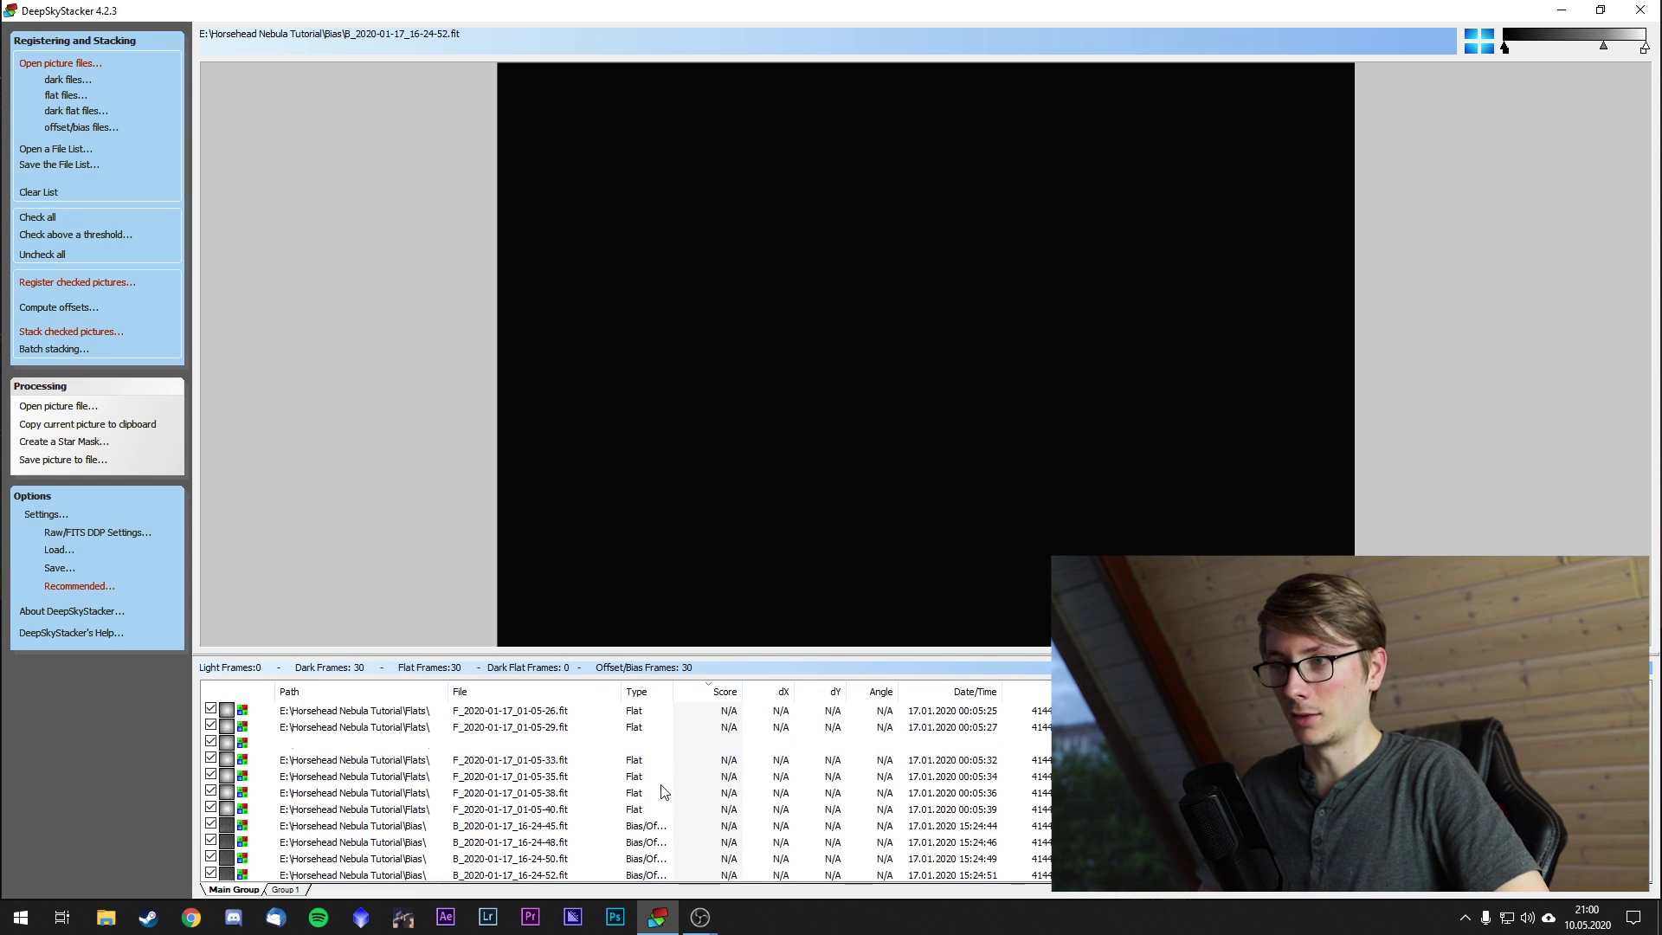
# Tick all 59 light frames in the list and open the Register checked pictures settings.
pyautogui.scroll(19, 665, 793)
pyautogui.scroll(17, 664, 793)
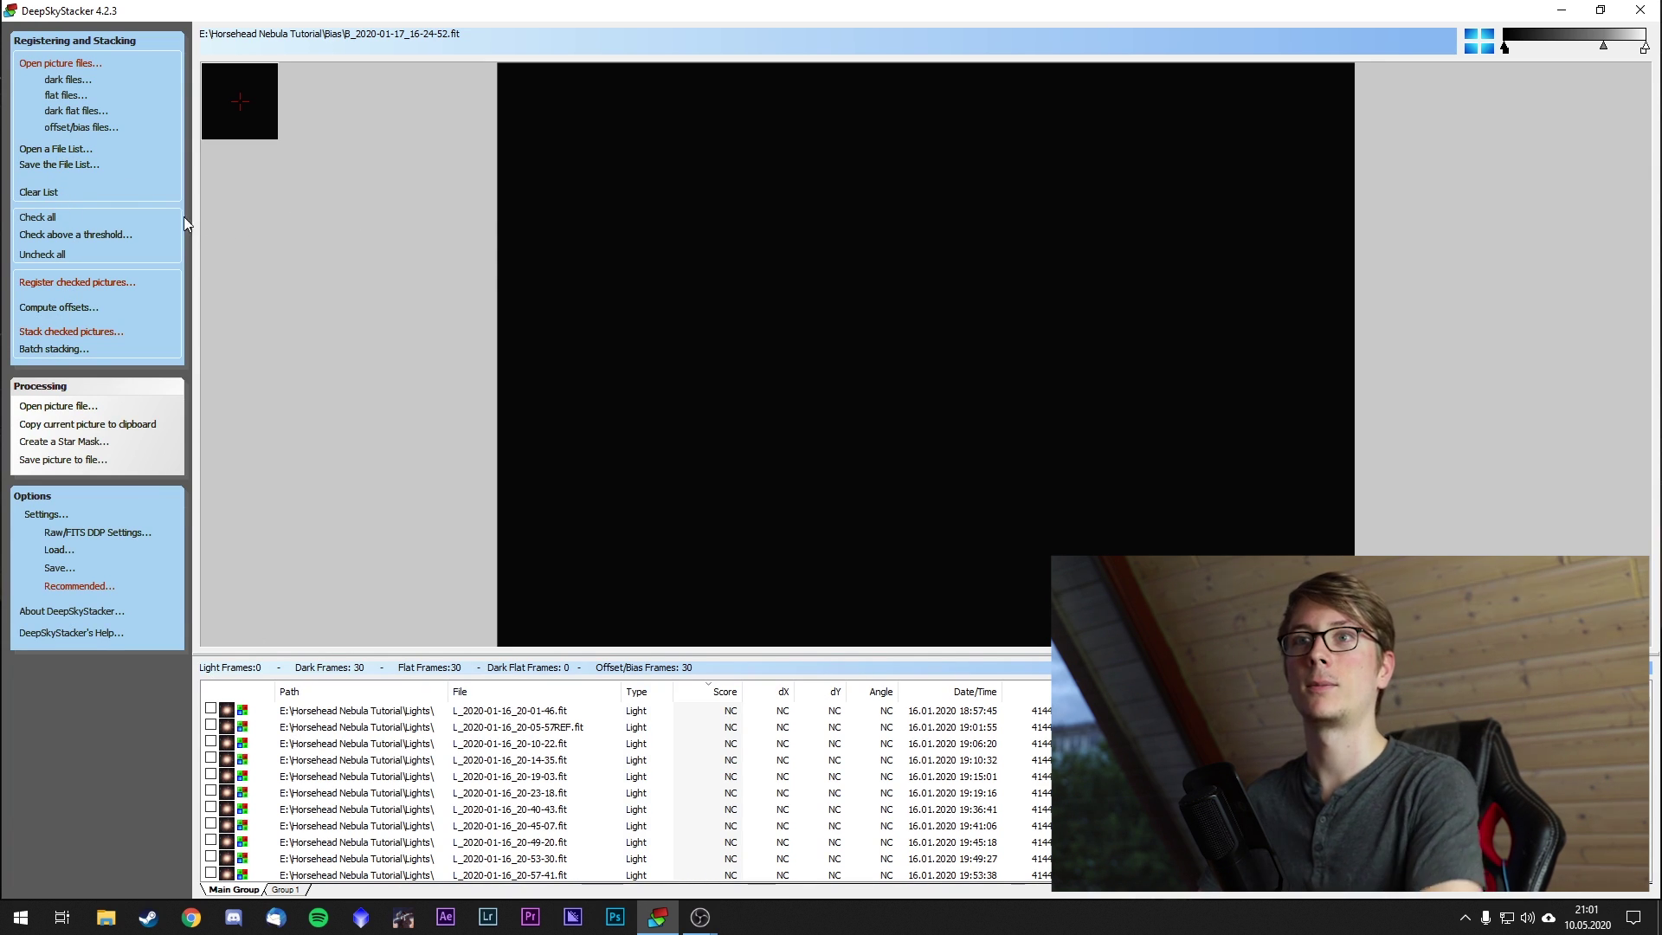
pyautogui.click(50, 221)
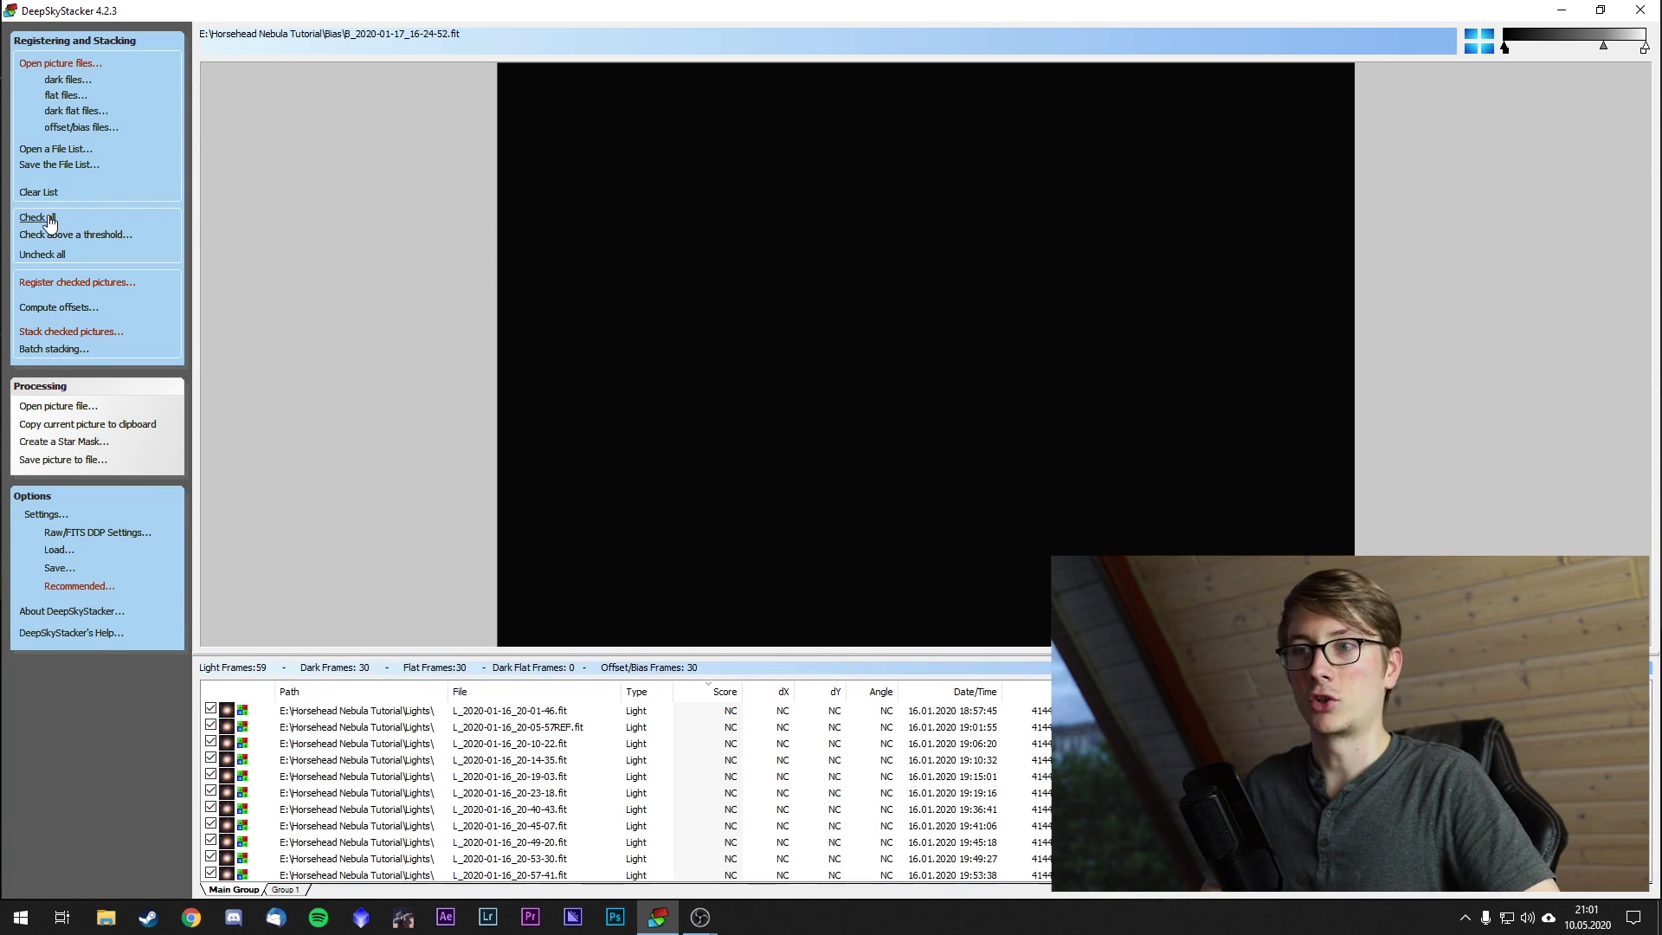
pyautogui.scroll(-4, 264, 811)
pyautogui.scroll(5, 305, 782)
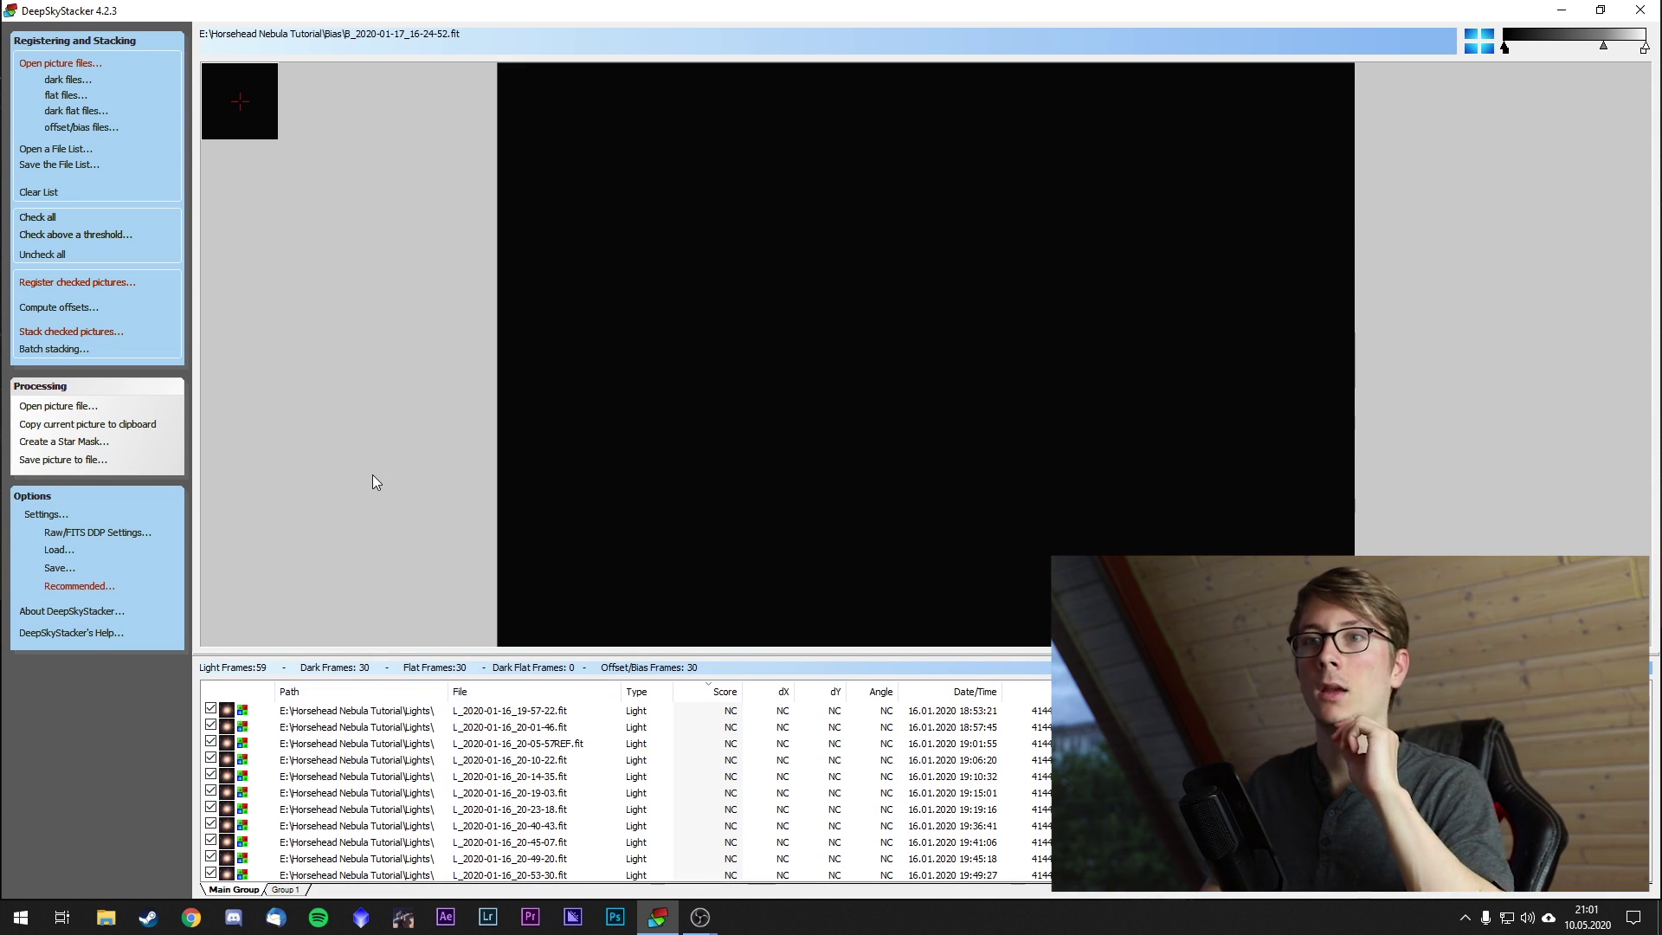
pyautogui.click(104, 284)
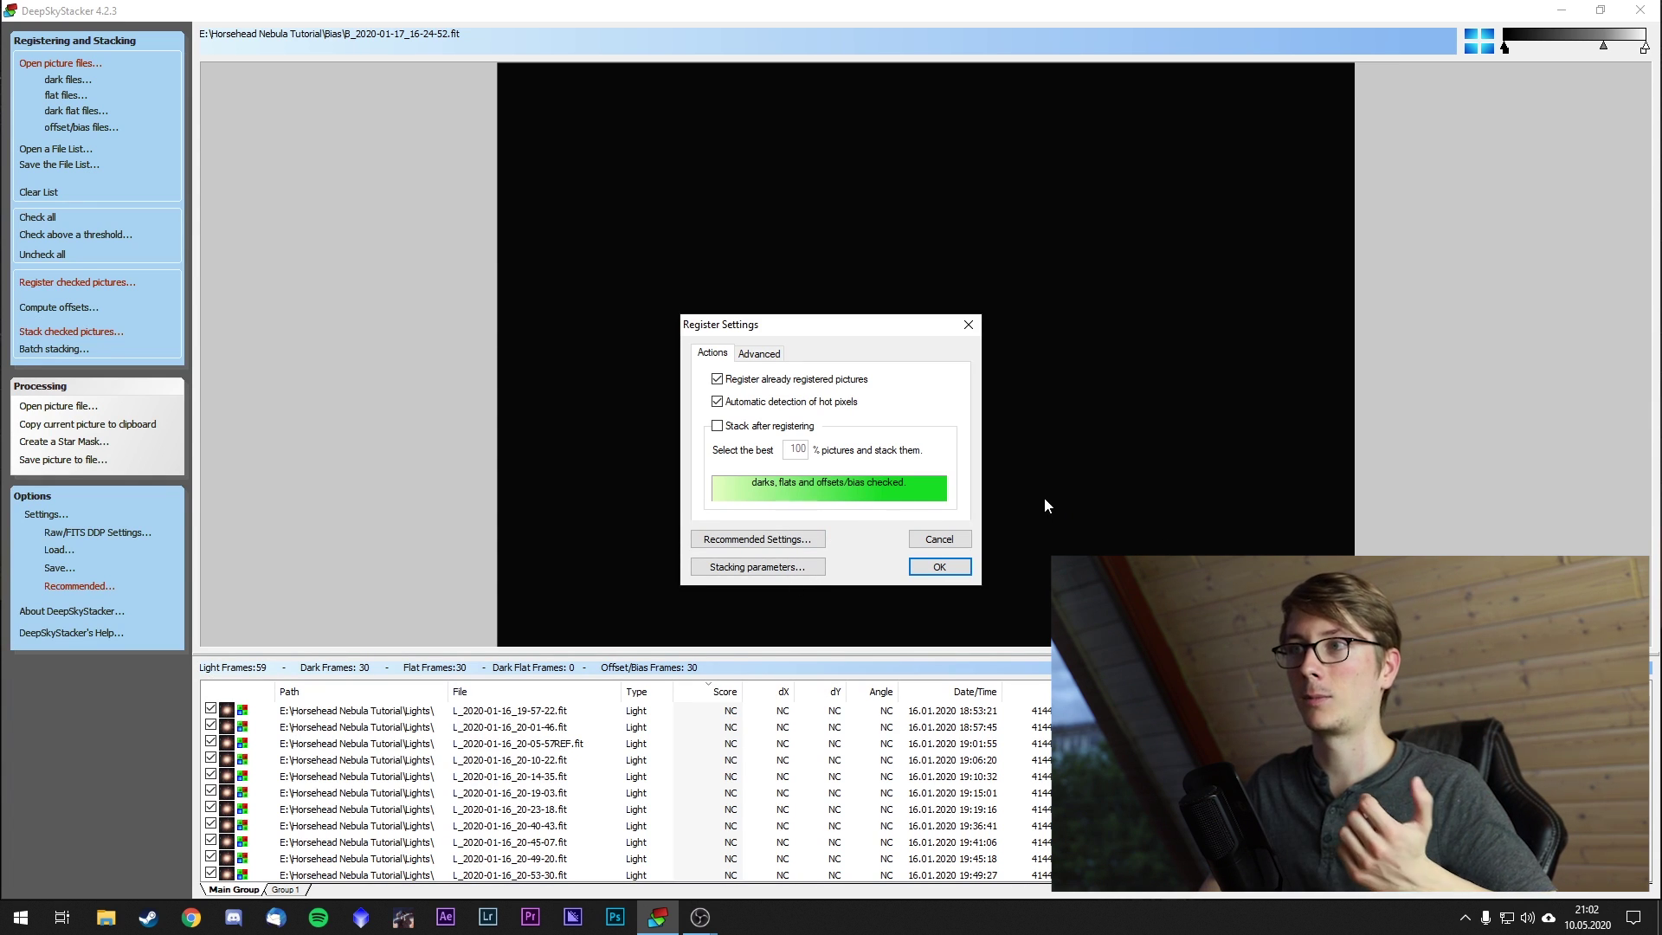
# Tune the star detection threshold to 7% (151 stars detected) and start registering the frames.
pyautogui.click(759, 353)
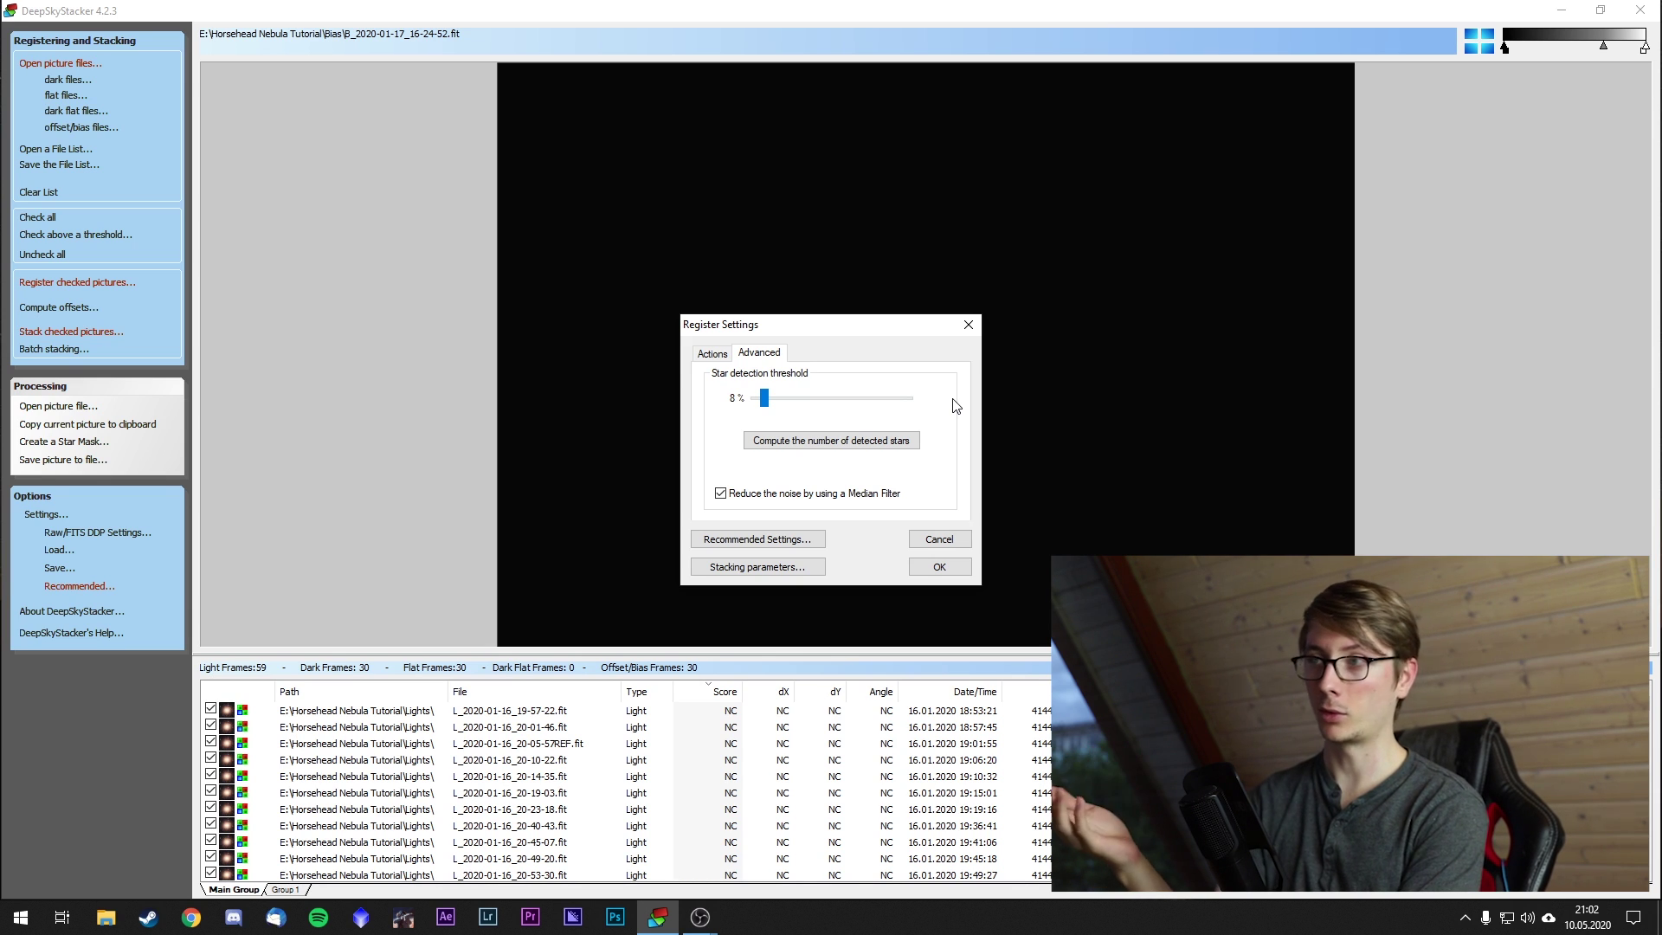
pyautogui.click(896, 439)
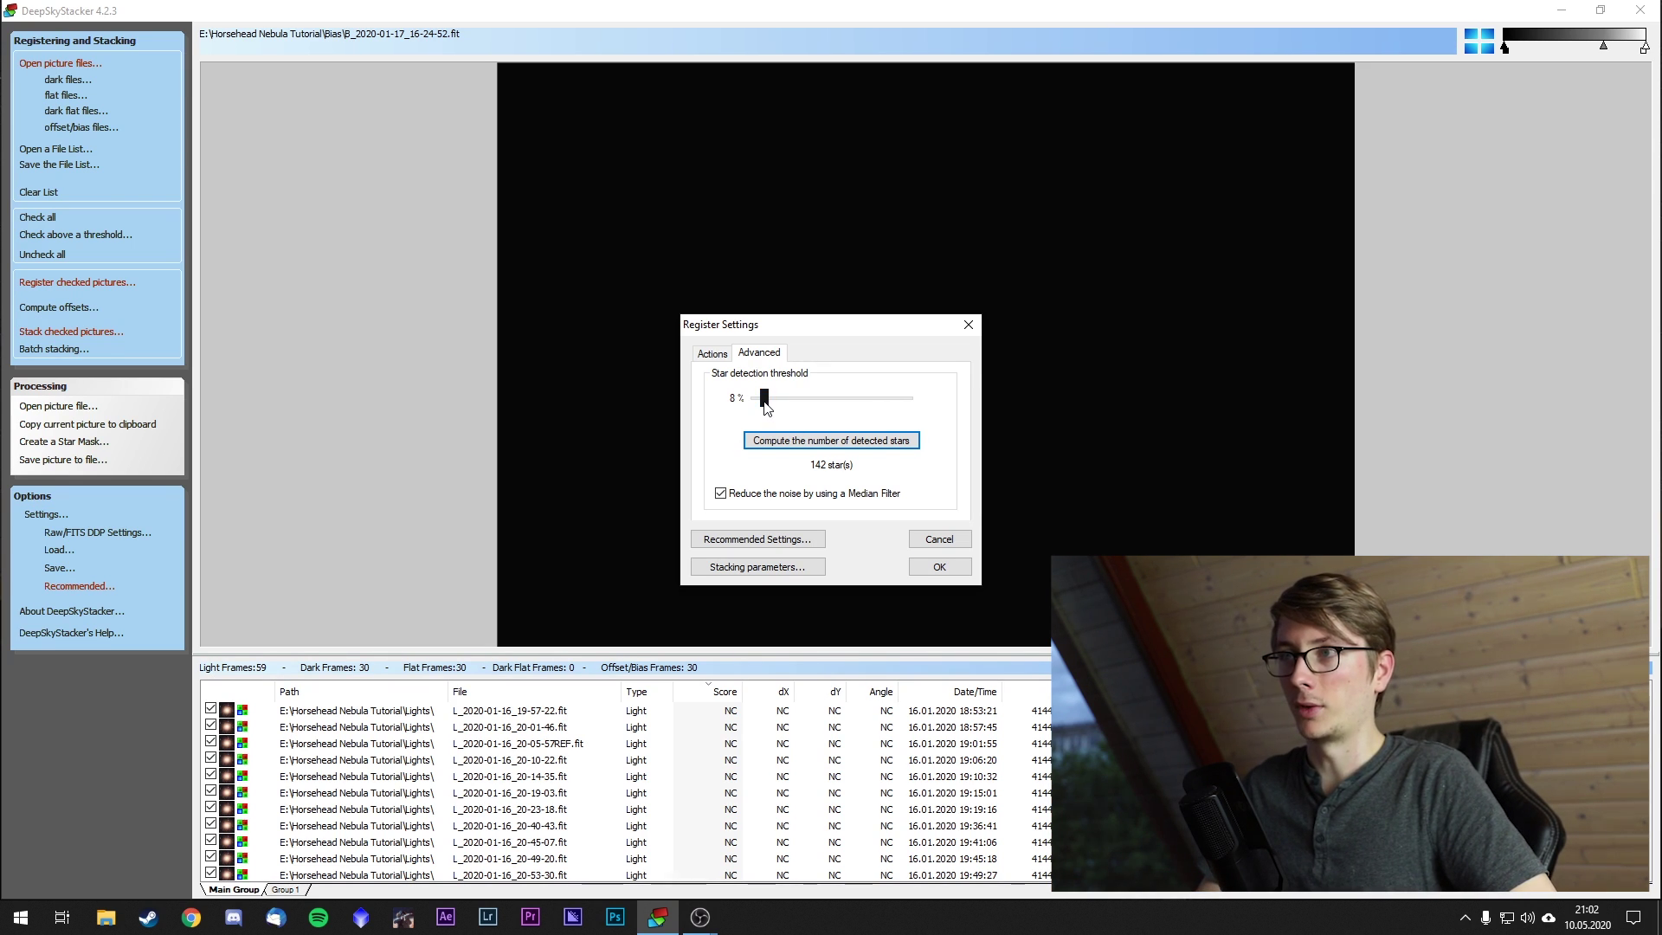
pyautogui.press('Return')
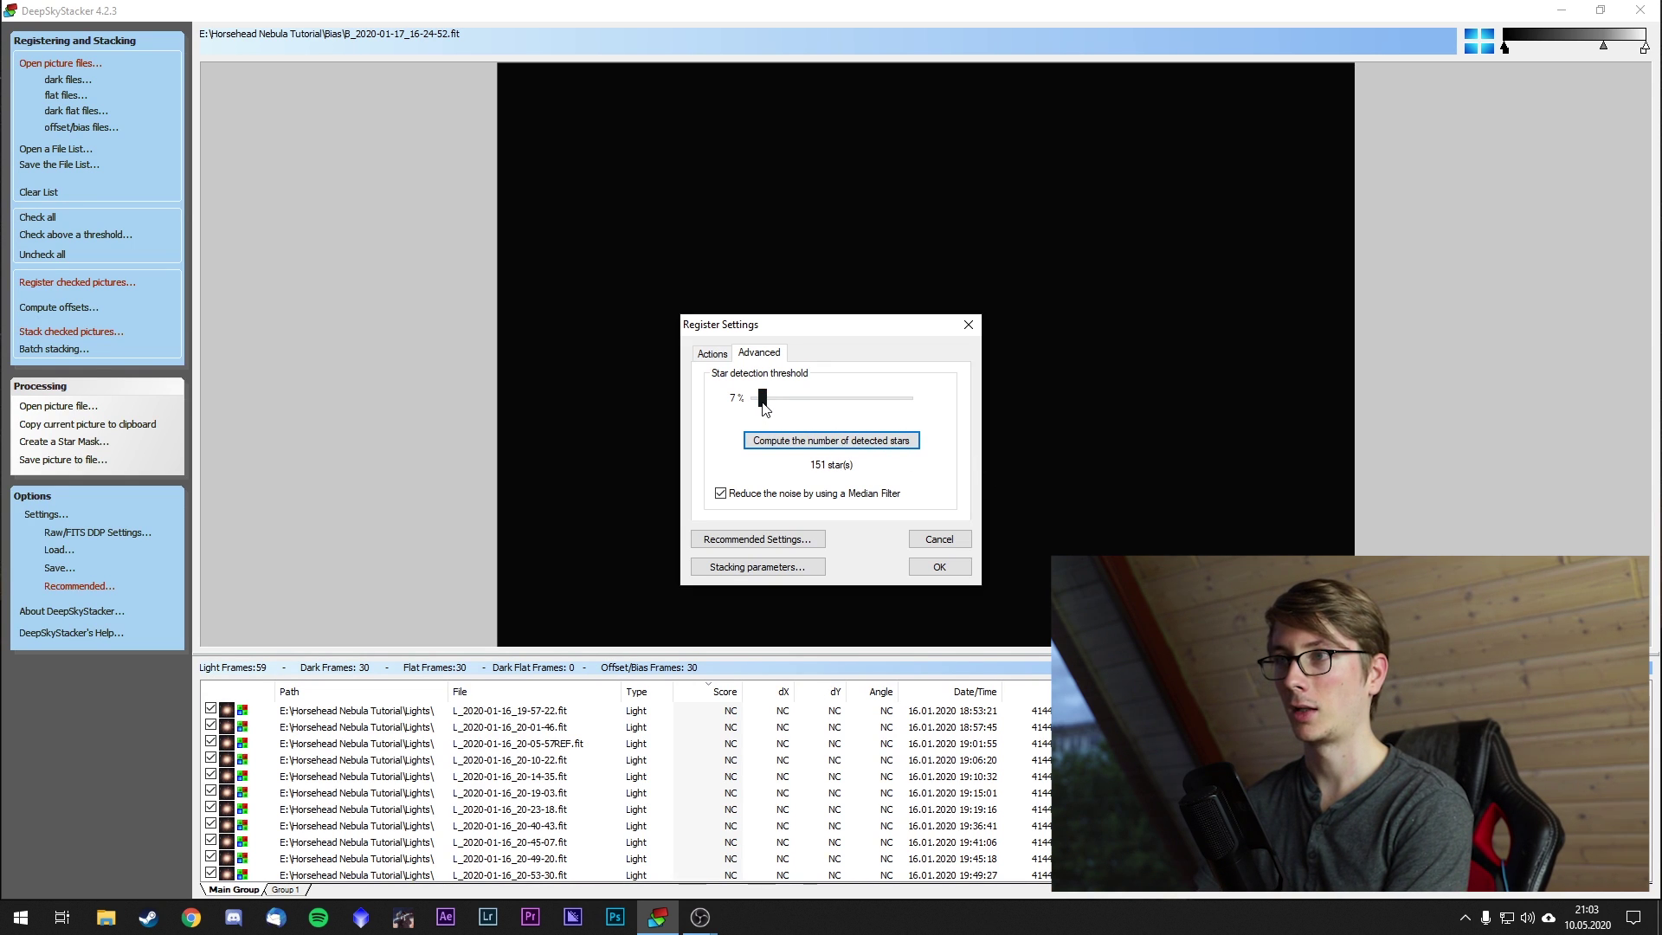
pyautogui.moveTo(765, 408); pyautogui.dragTo(754, 409)
pyautogui.click(765, 438)
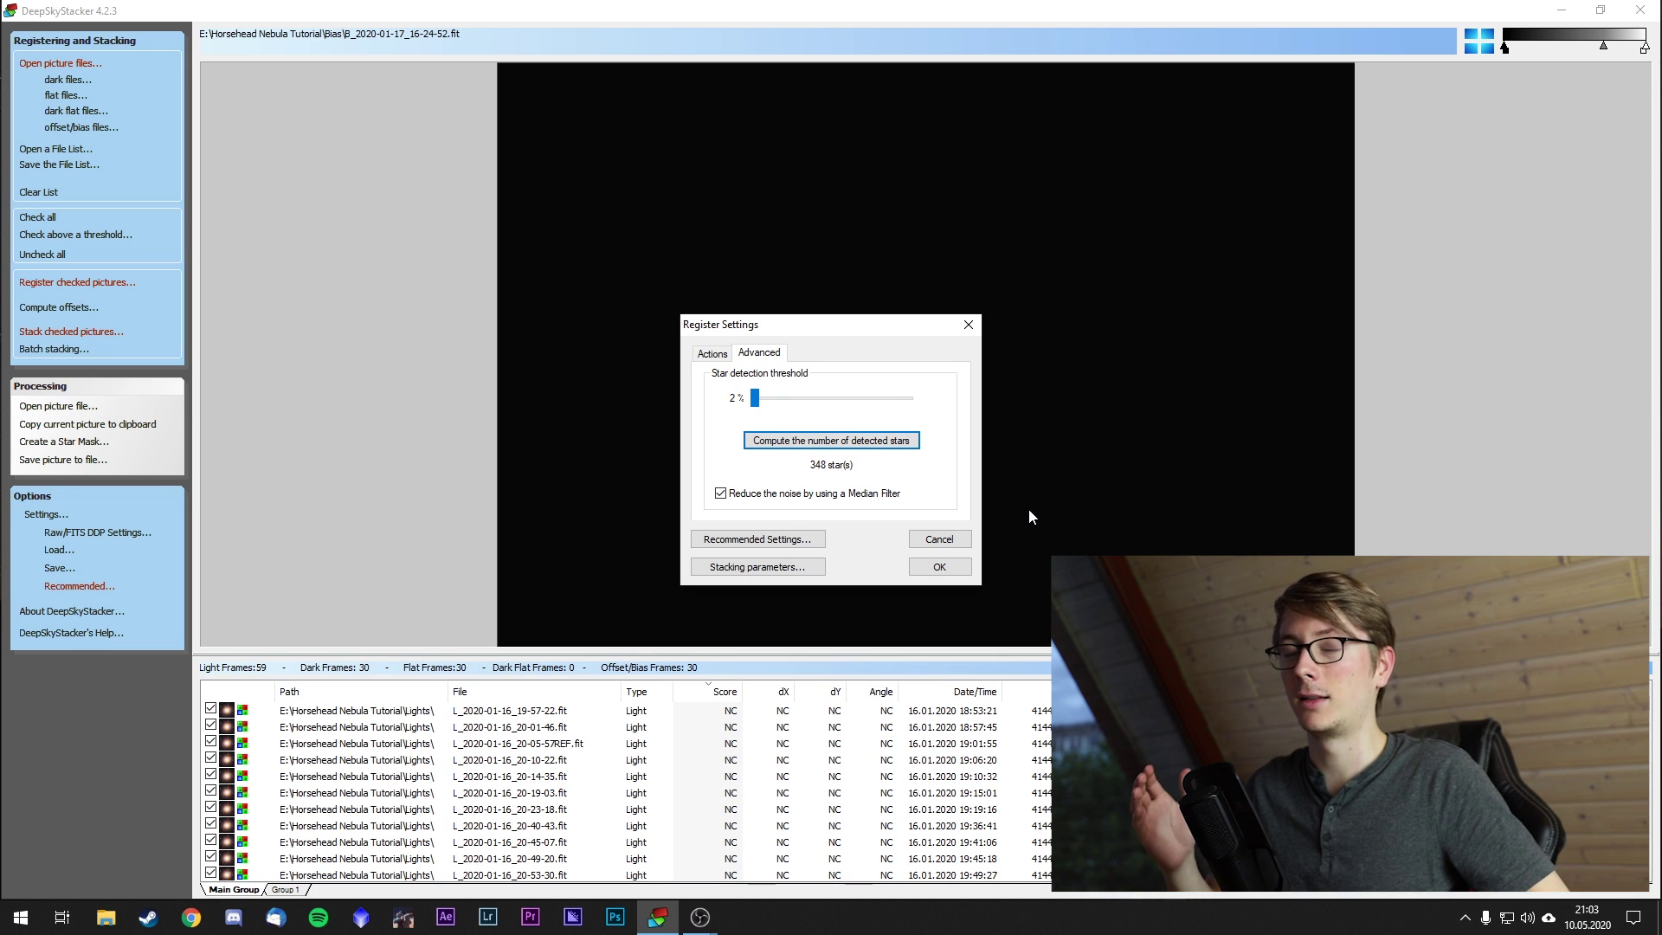
pyautogui.scroll(-5, 965, 480)
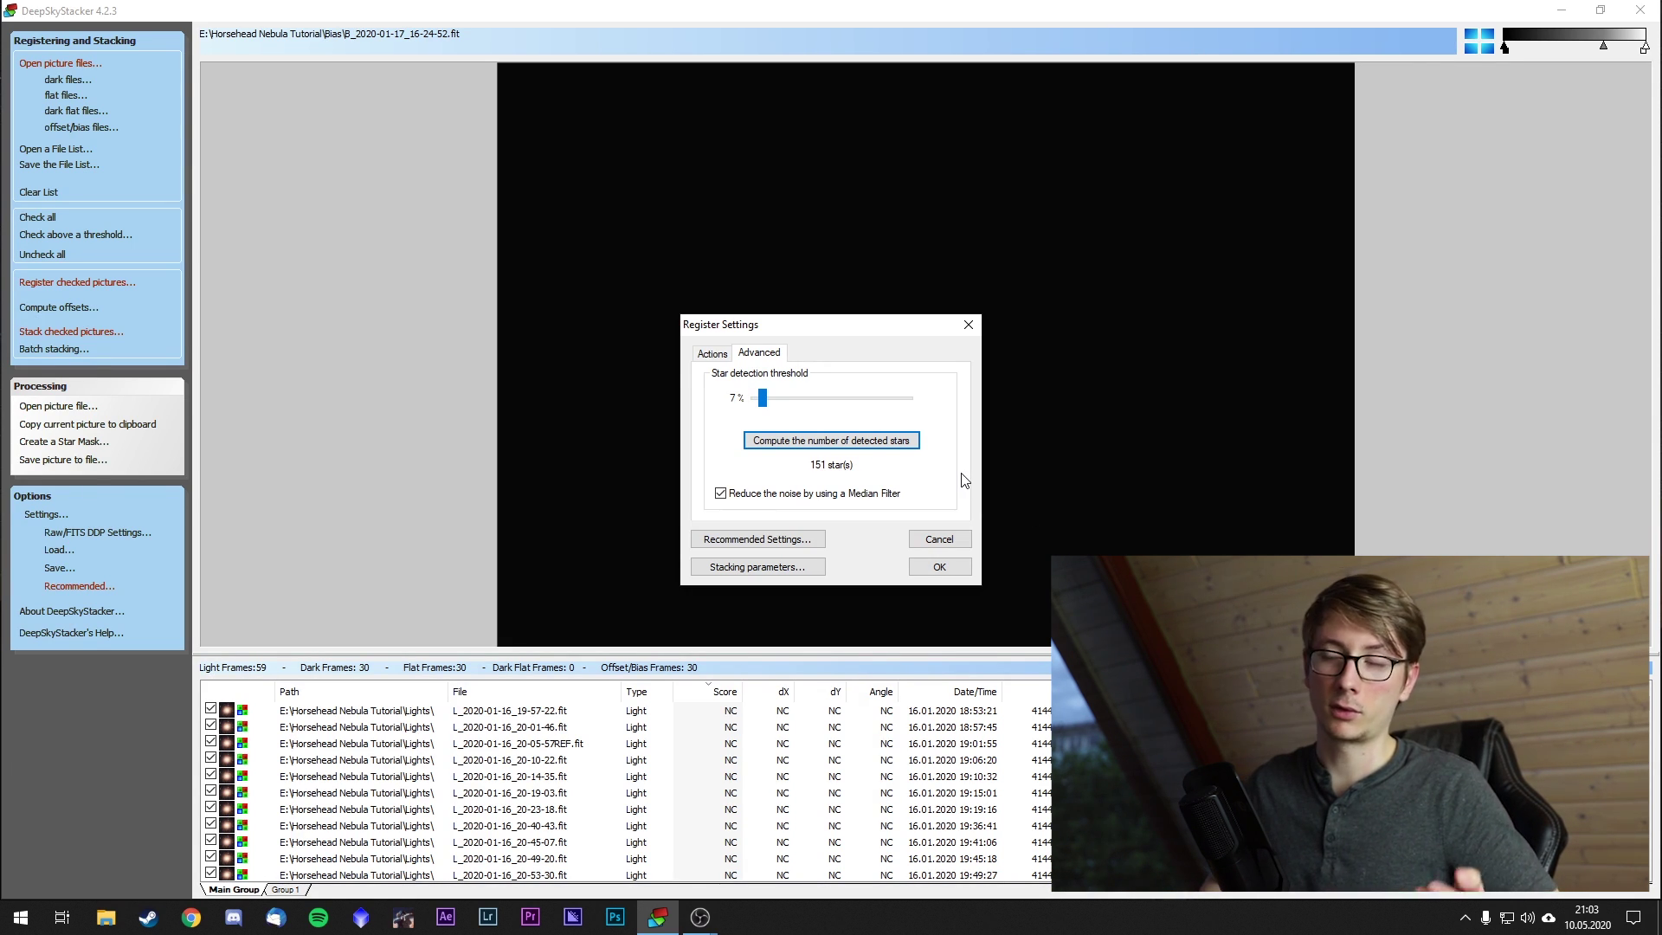
pyautogui.click(944, 571)
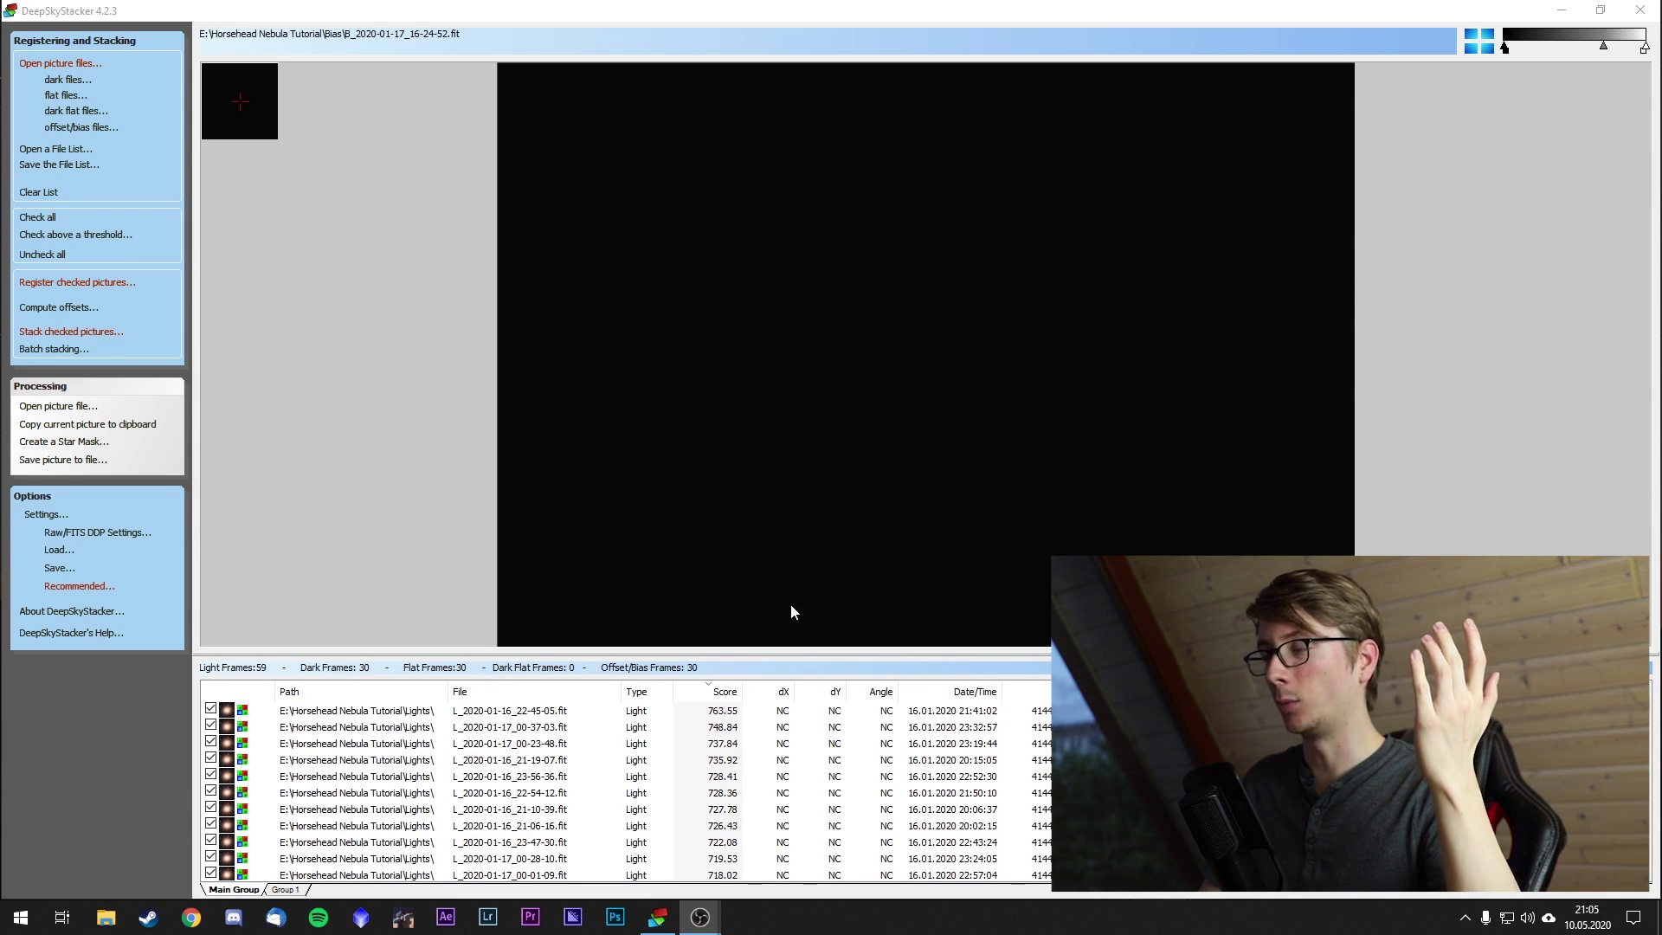
# Preview registered frames with brightened midtones to reveal the nebula, ending on the 763.55 top-scoring frame.
pyautogui.click(350, 744)
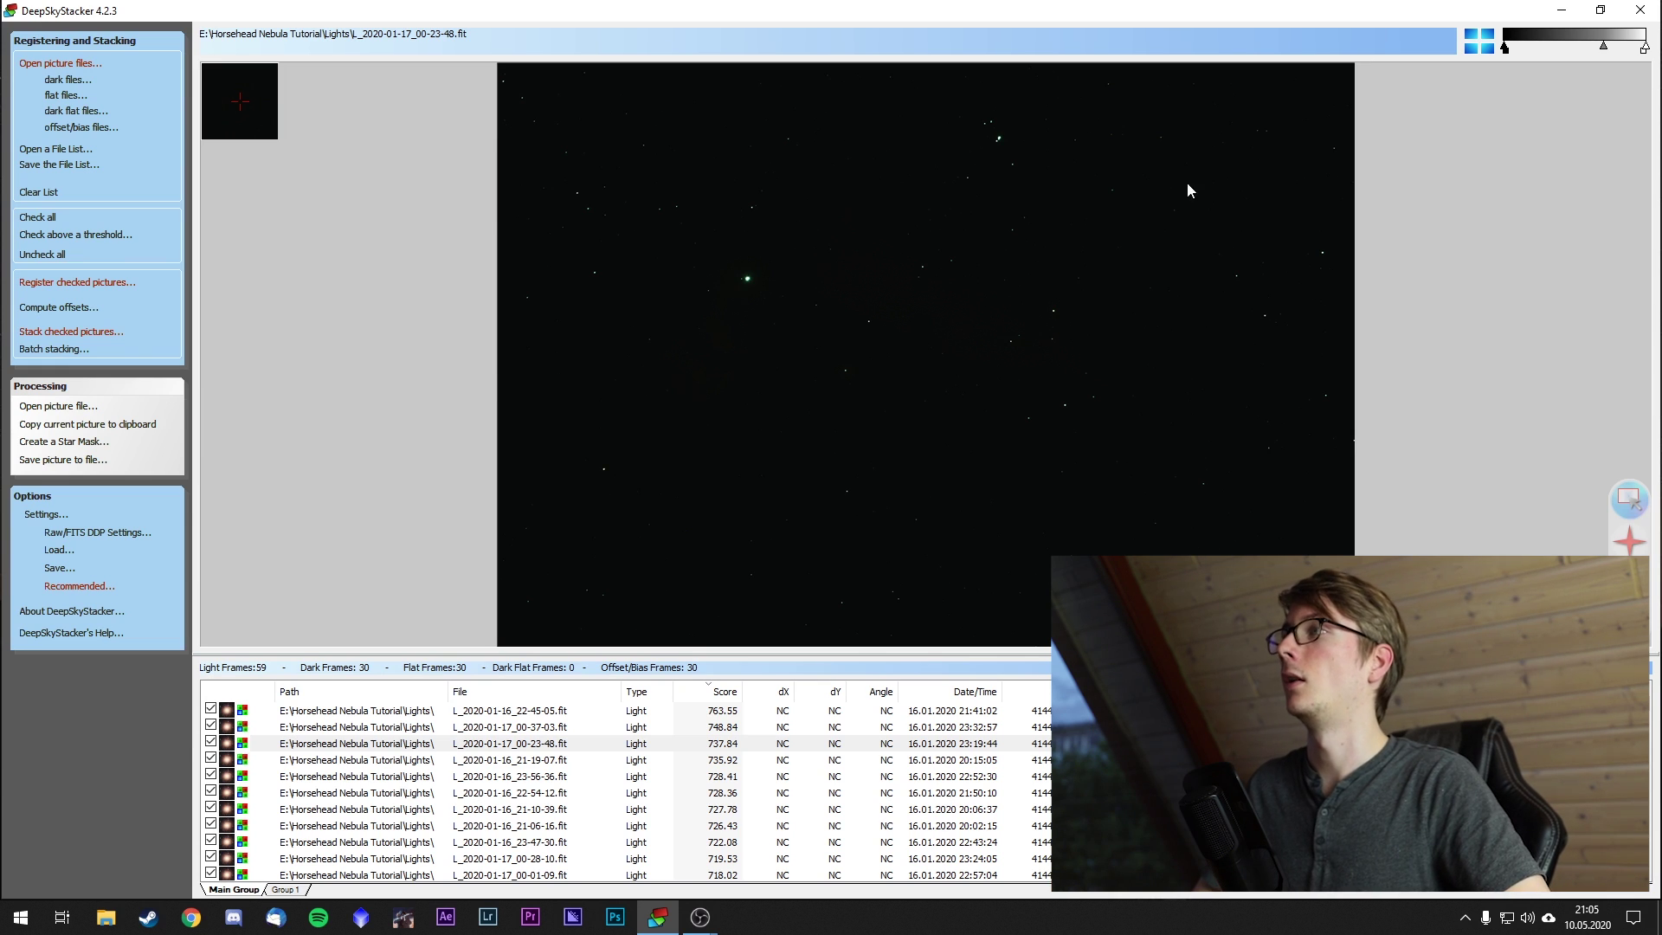
pyautogui.moveTo(1601, 47); pyautogui.dragTo(1546, 52)
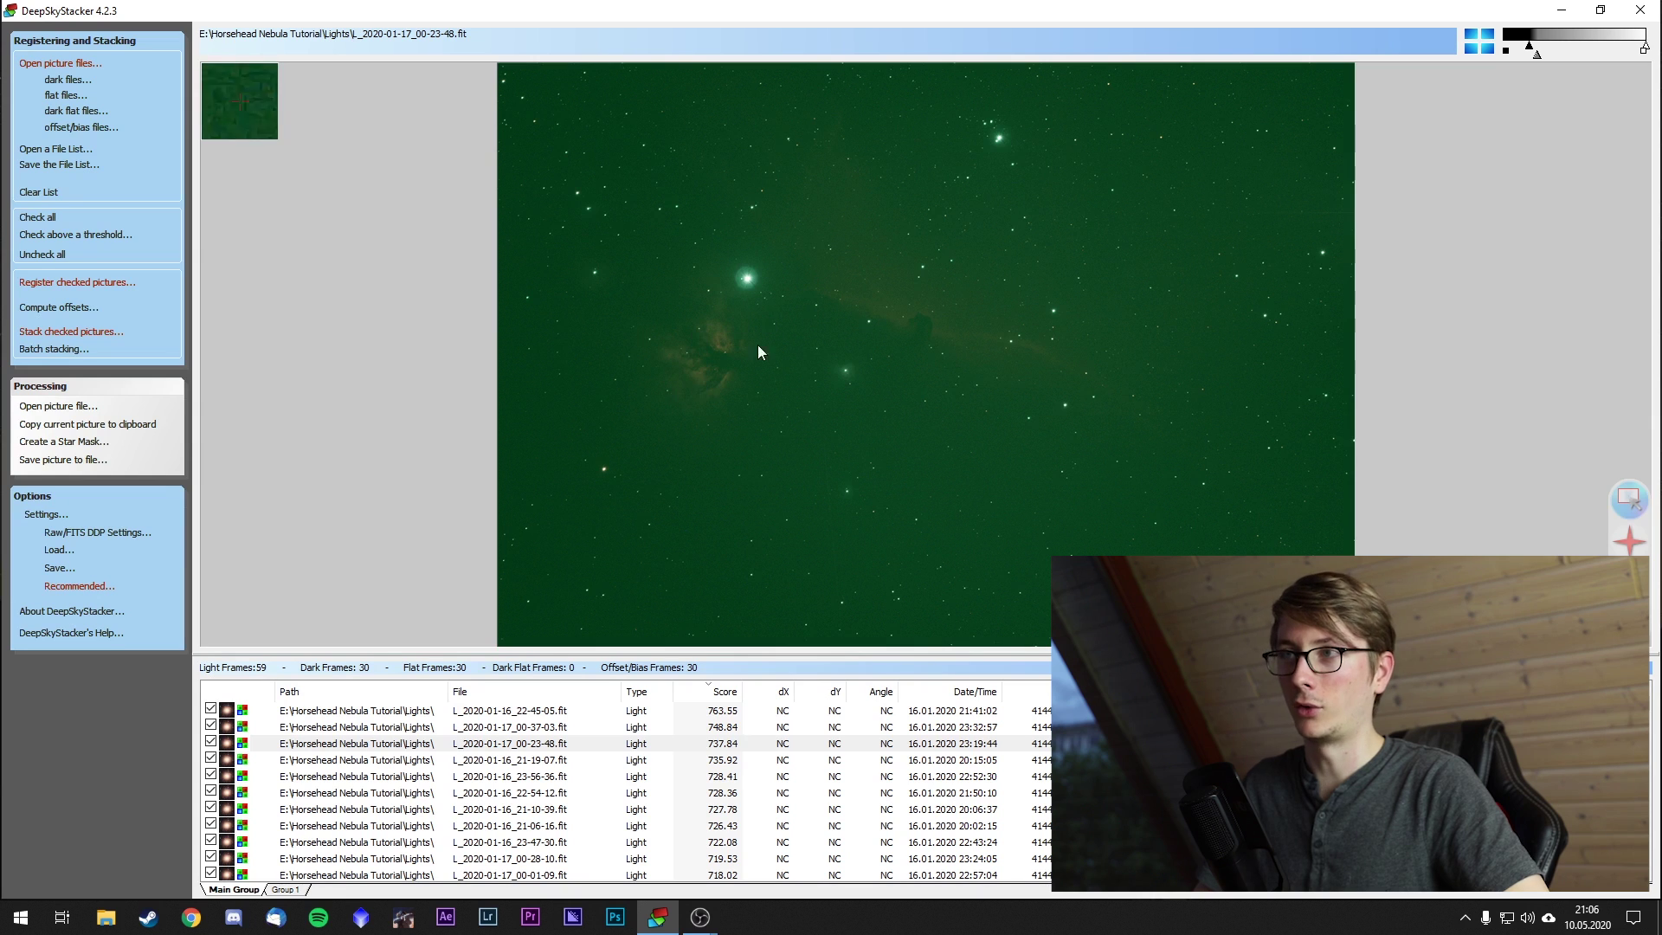
pyautogui.scroll(2, 937, 317)
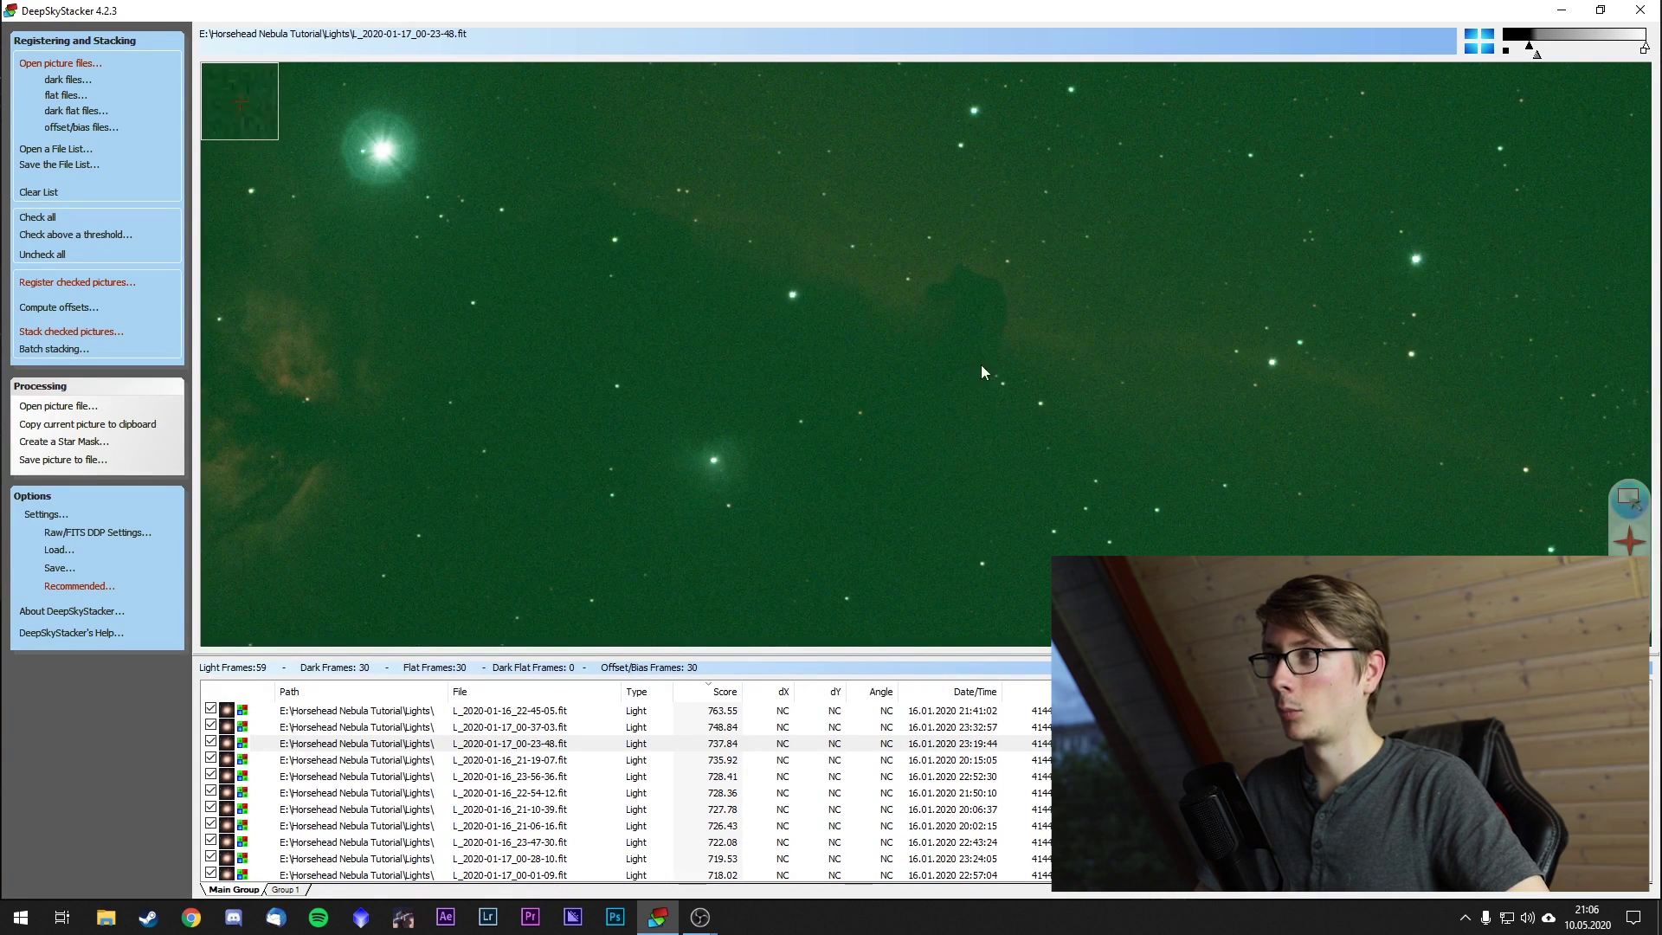
pyautogui.scroll(-2, 963, 386)
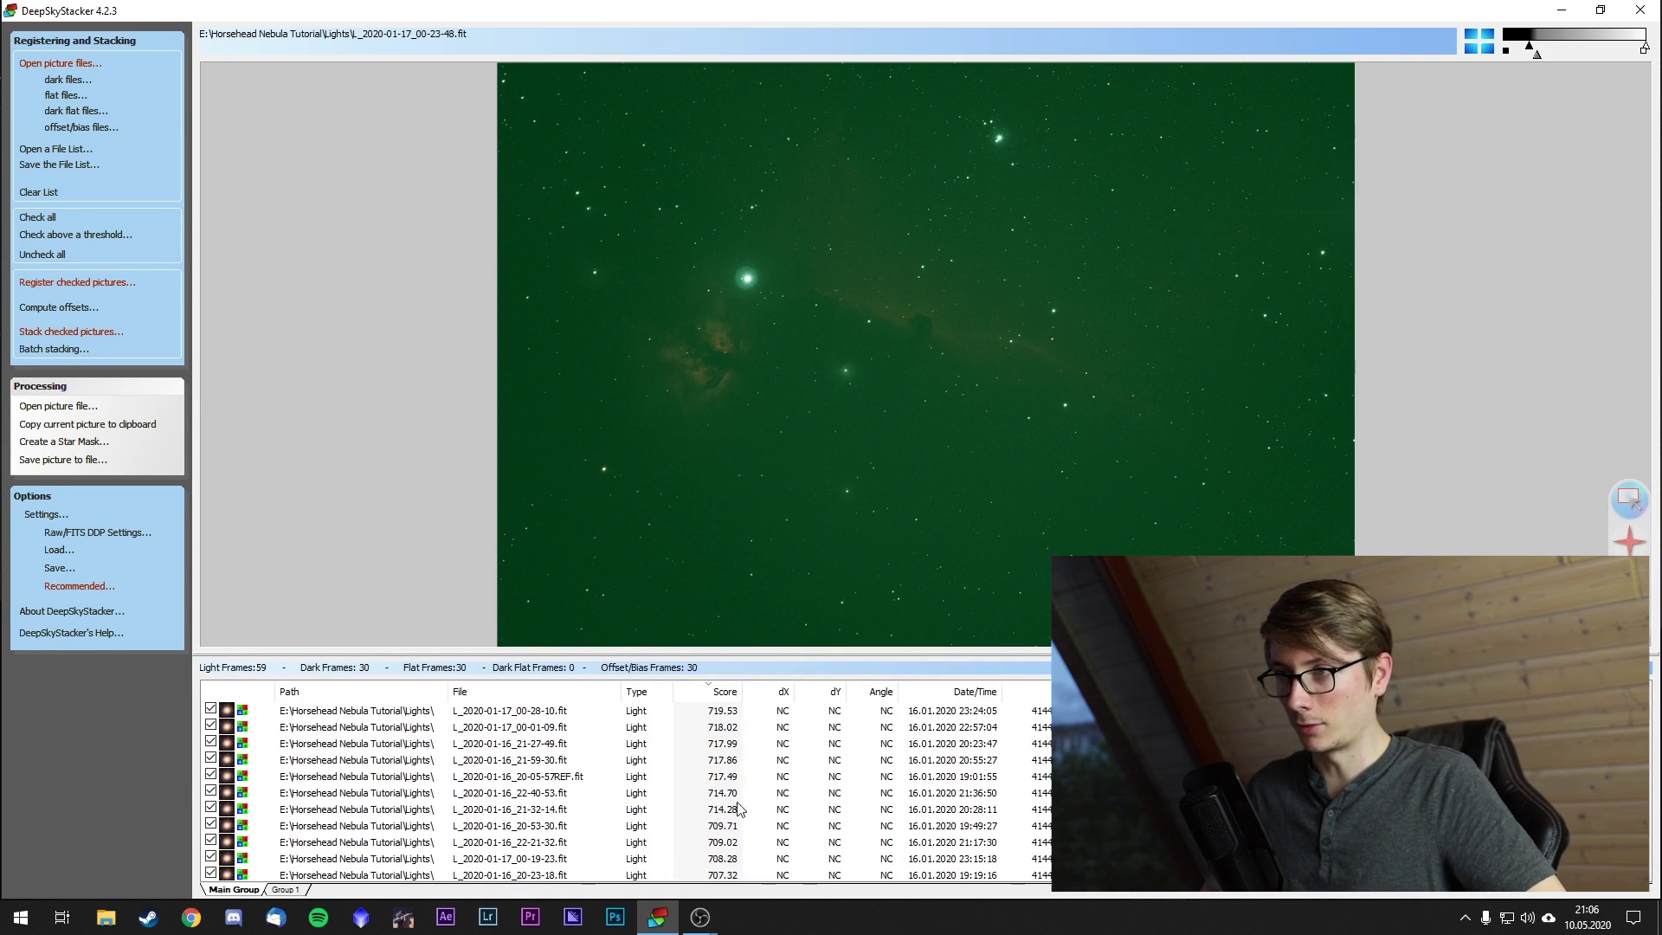
pyautogui.click(718, 712)
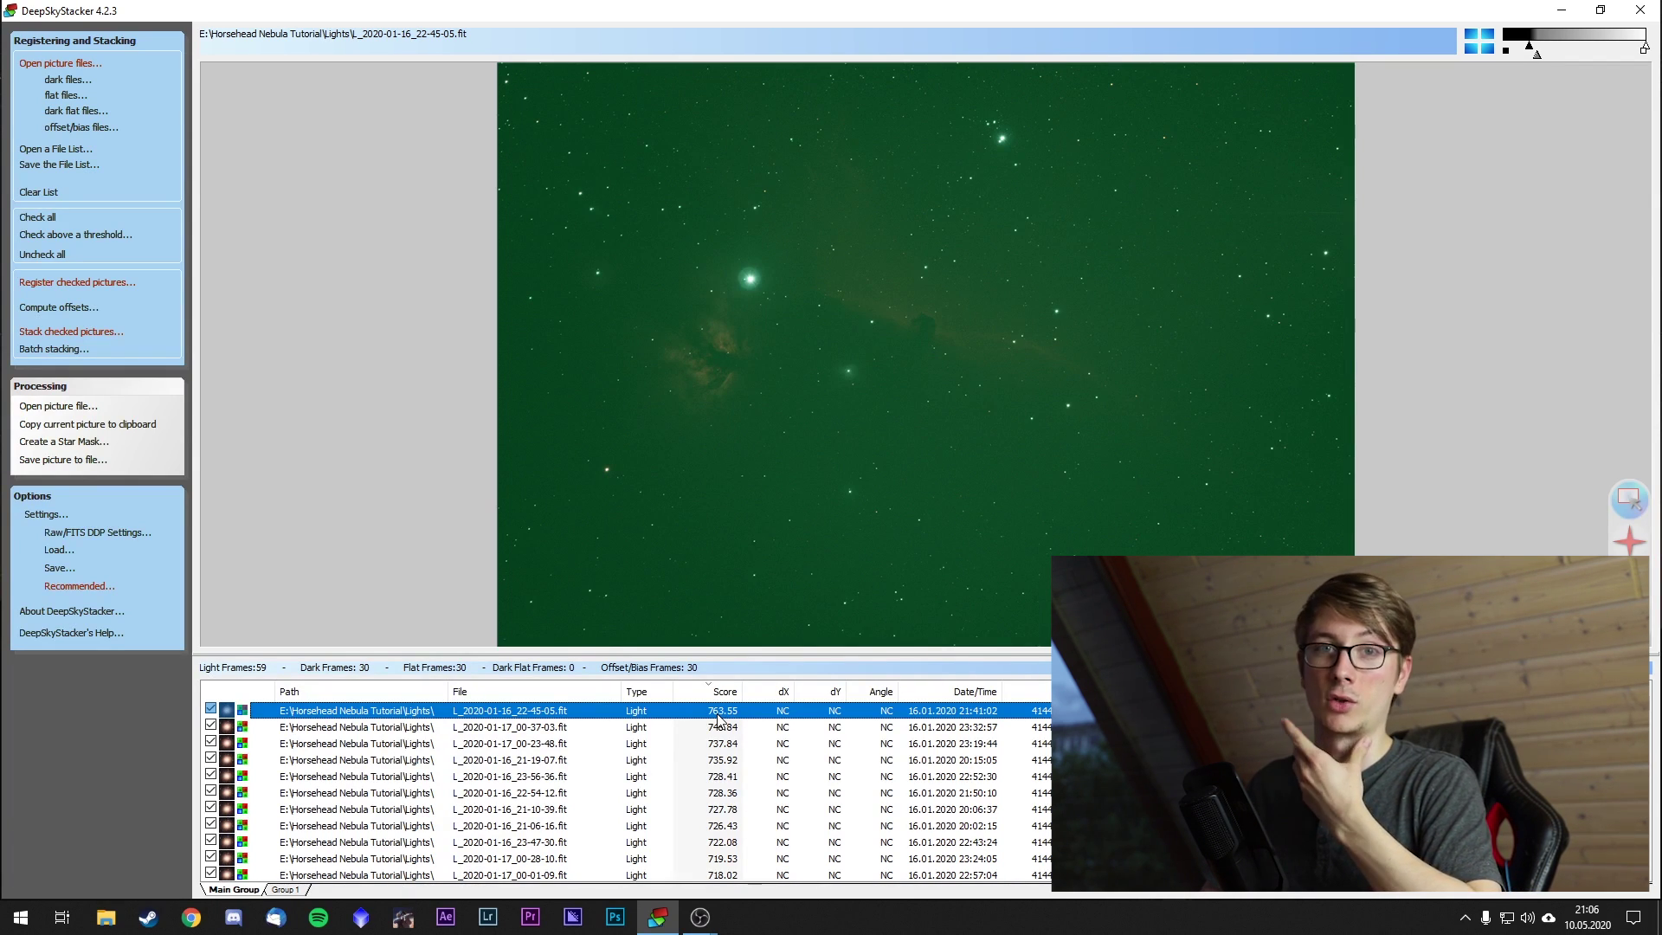
# Use the 763.55 top-scoring frame as reference and show the 59-frame, 3 hr 56 mn stacking summary.
pyautogui.rightClick(717, 717)
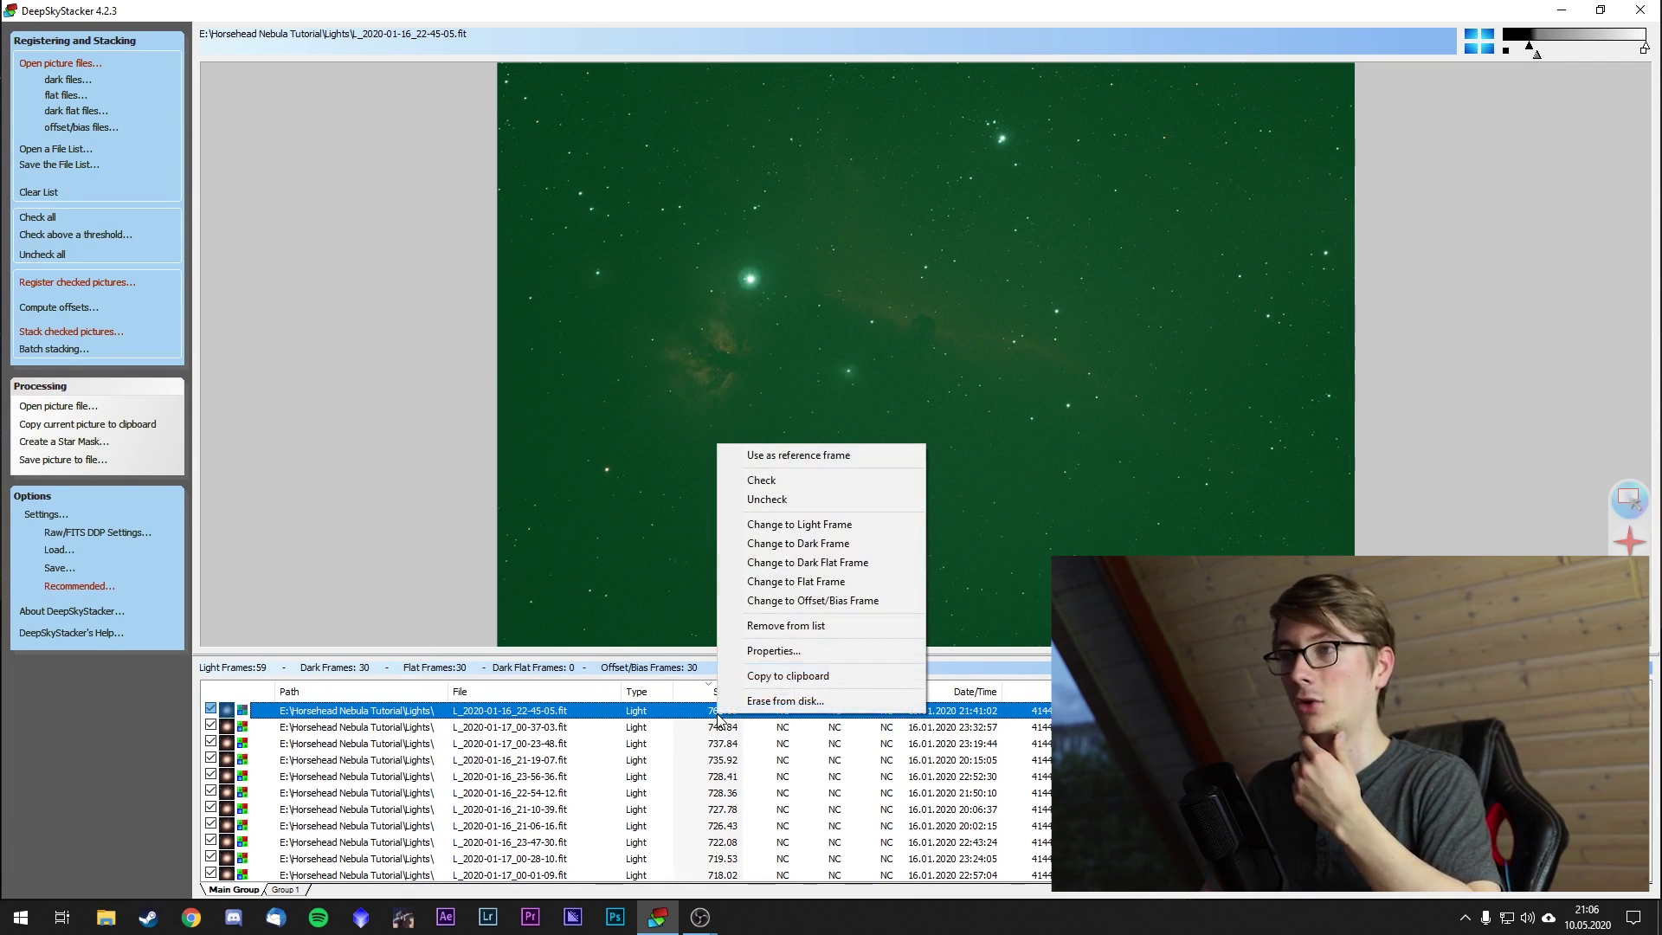
pyautogui.click(809, 456)
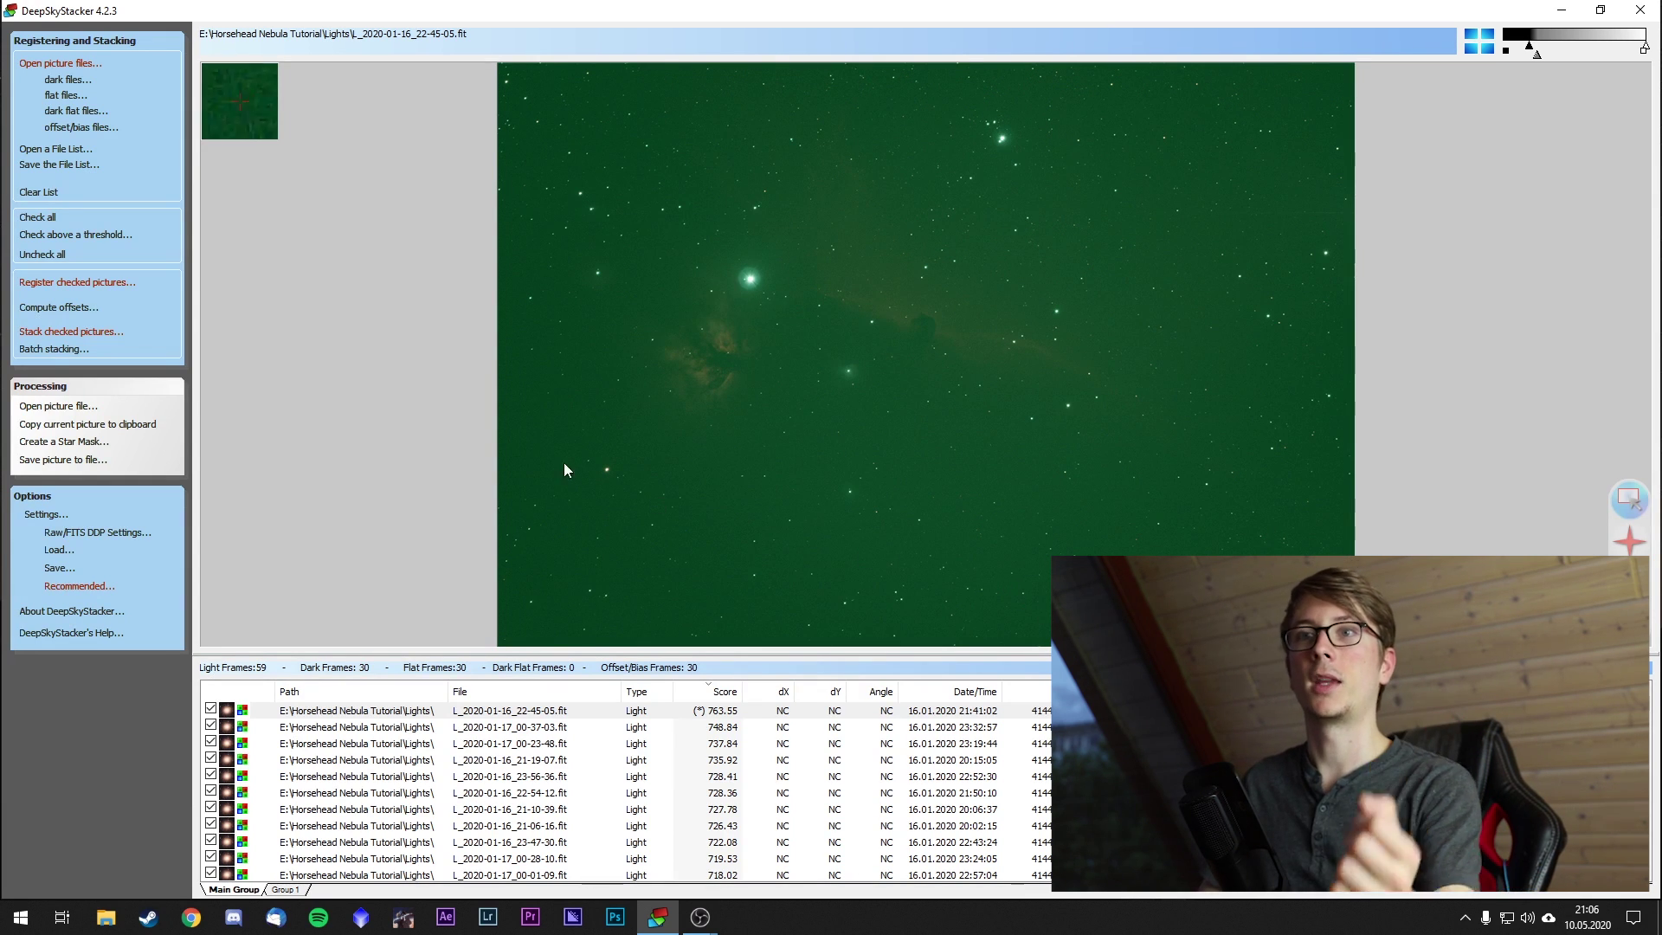
pyautogui.click(78, 331)
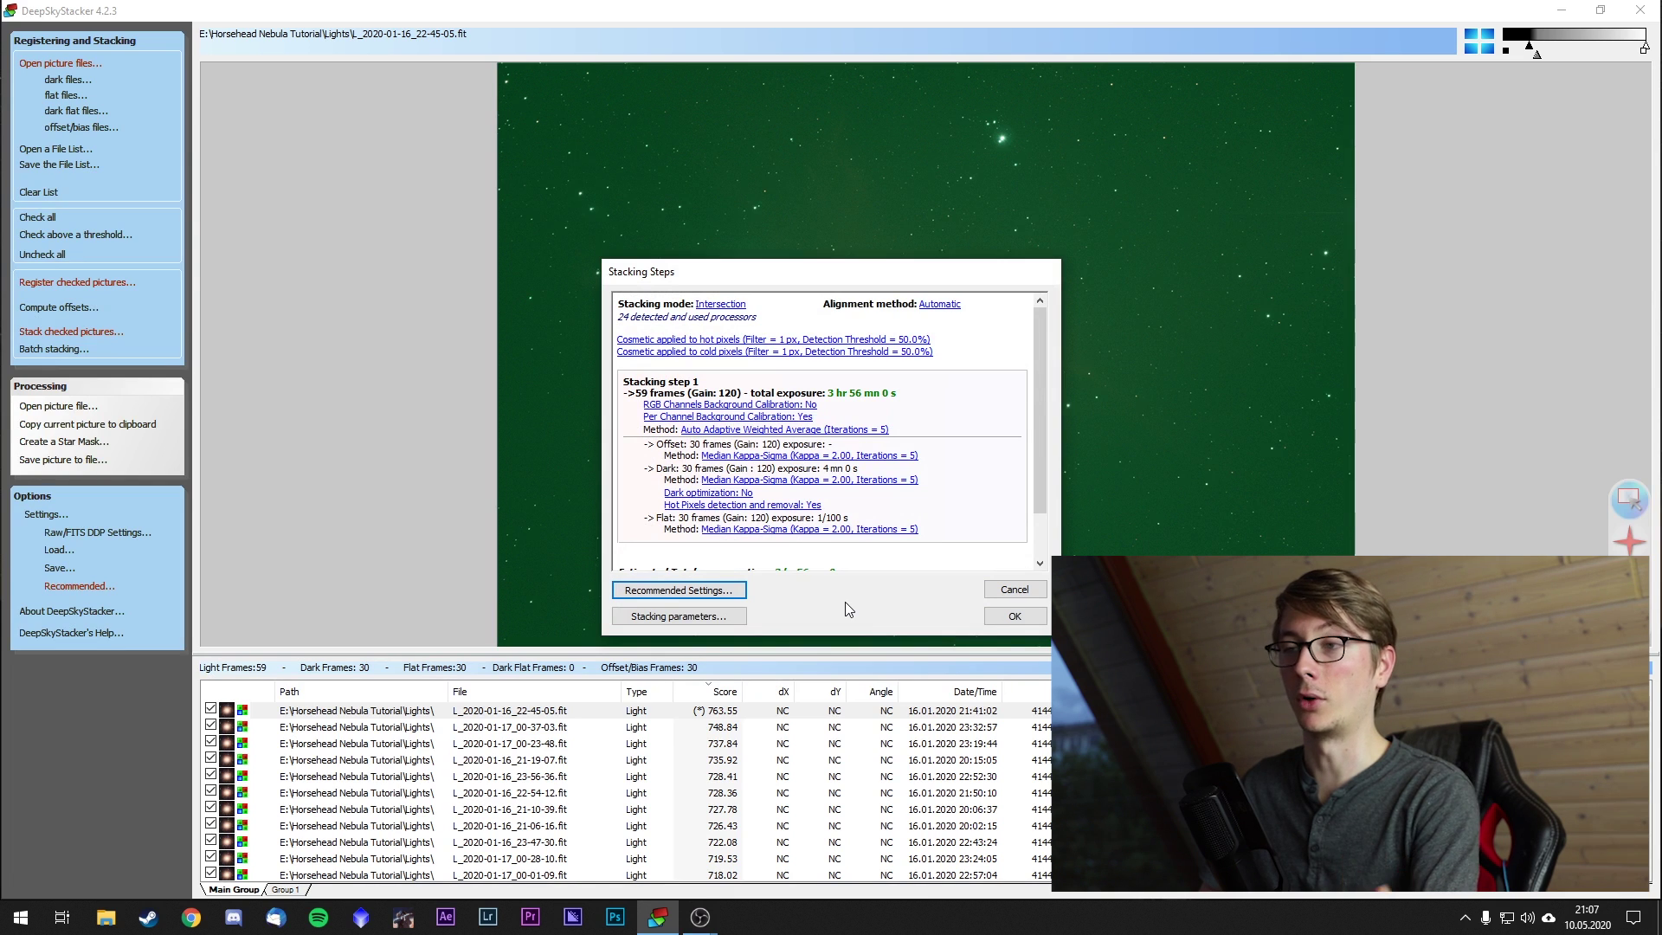
# Open the stacking parameters and keep Intersection Mode after trying Standard and Mosaic modes.
pyautogui.click(731, 616)
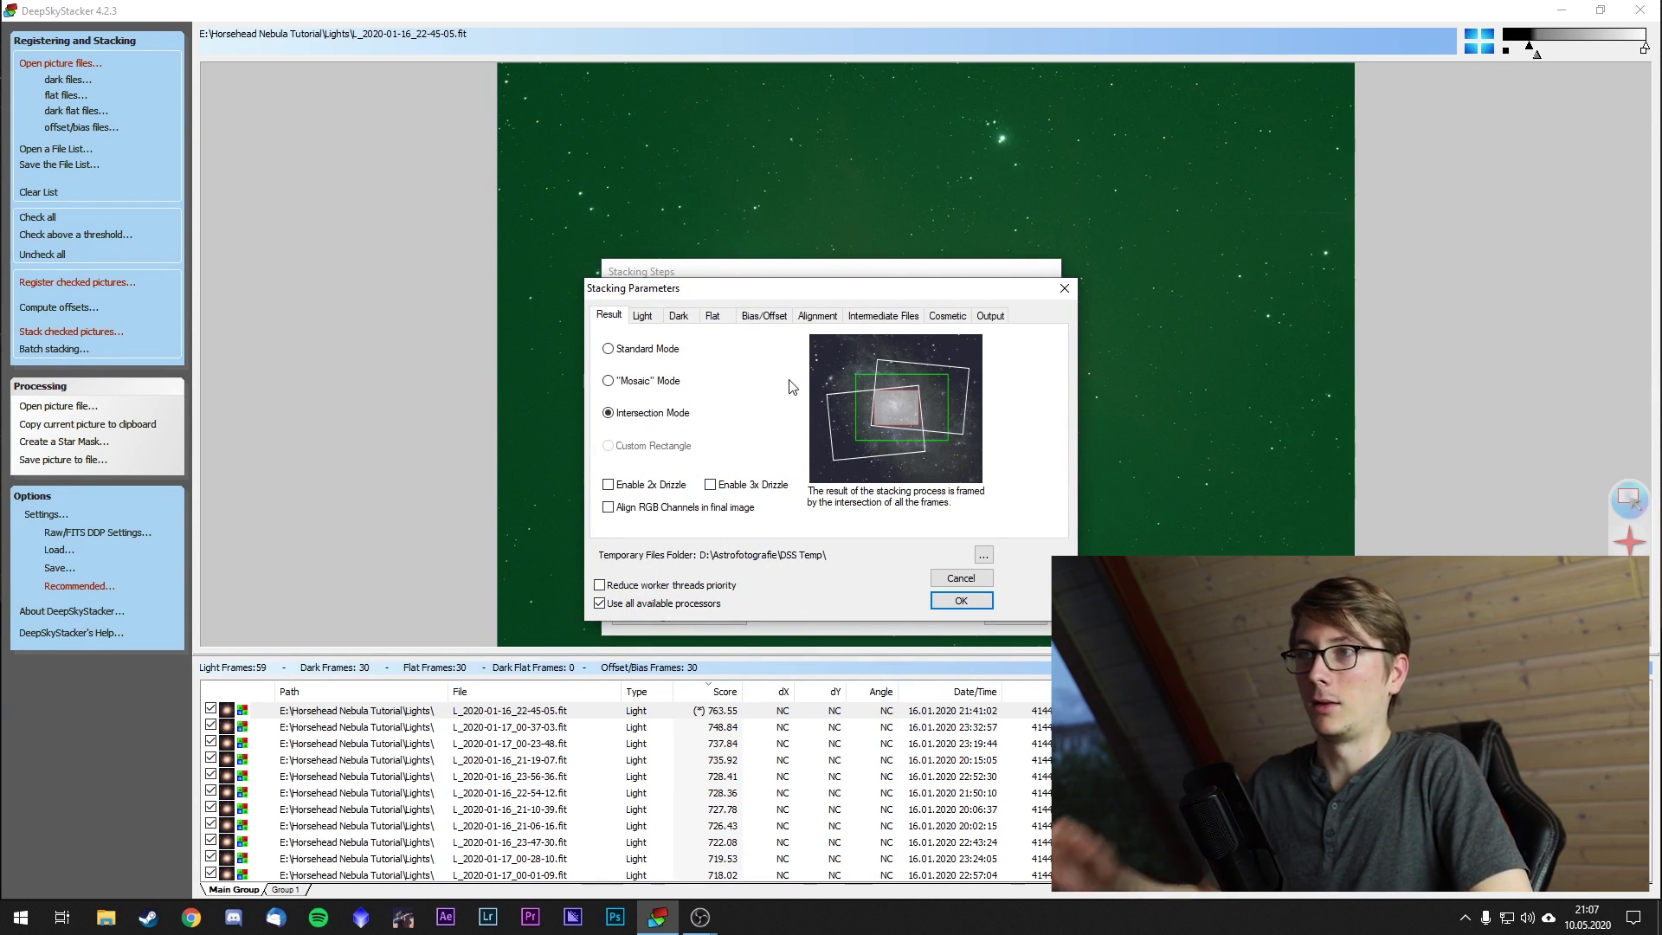
pyautogui.click(608, 348)
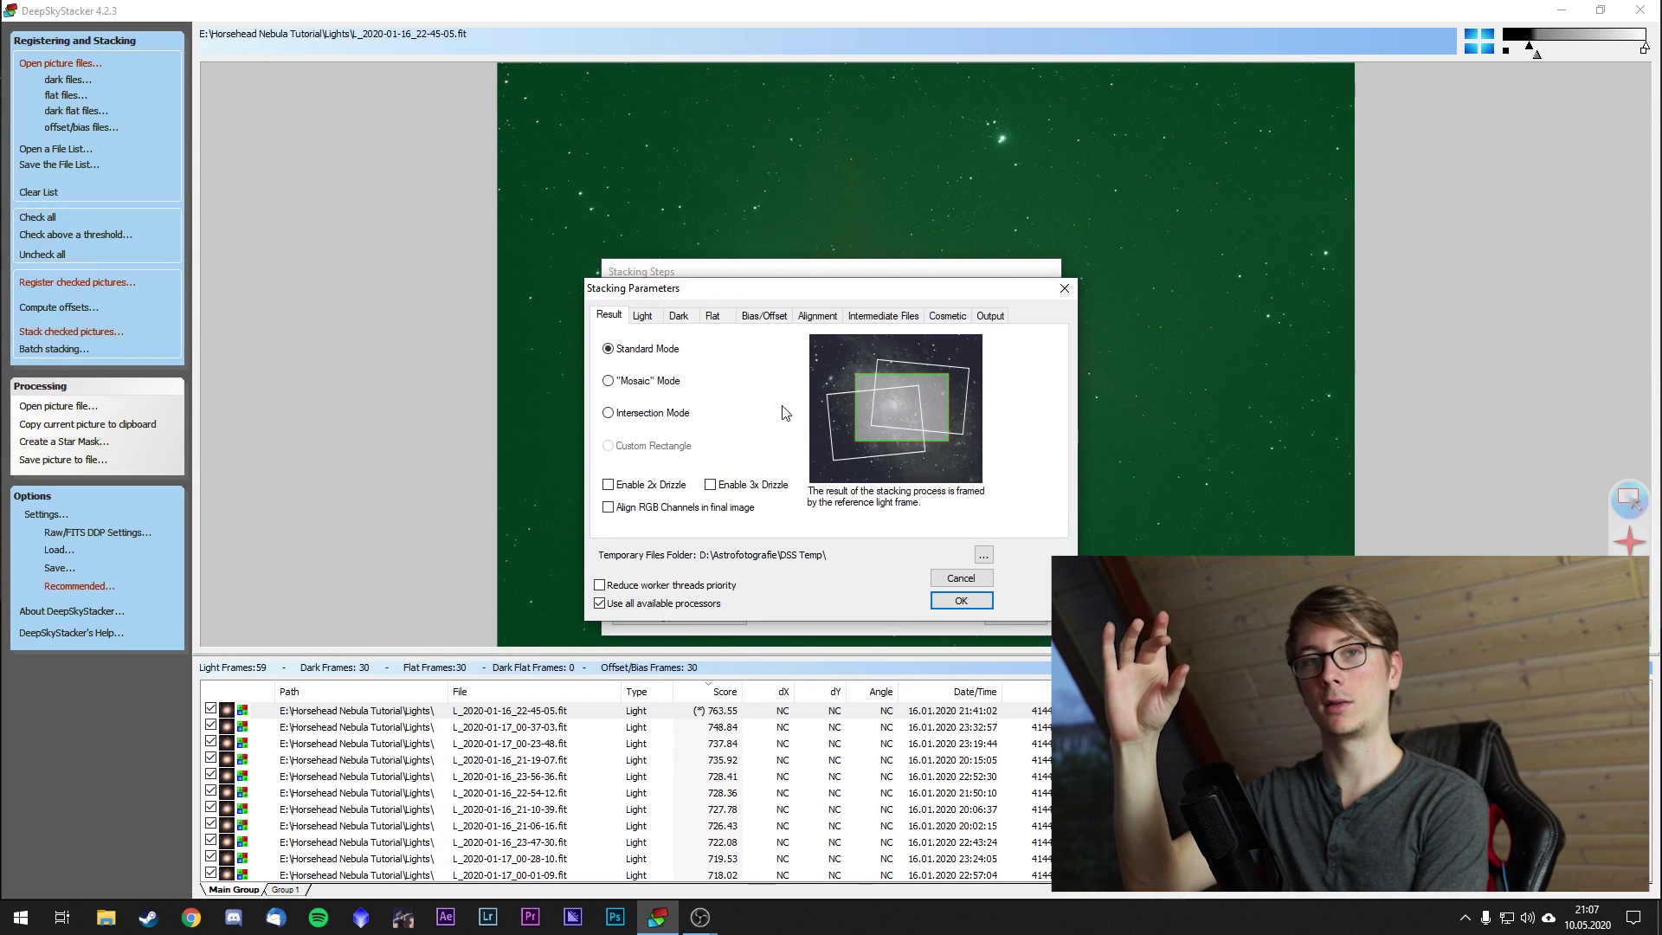
pyautogui.click(625, 384)
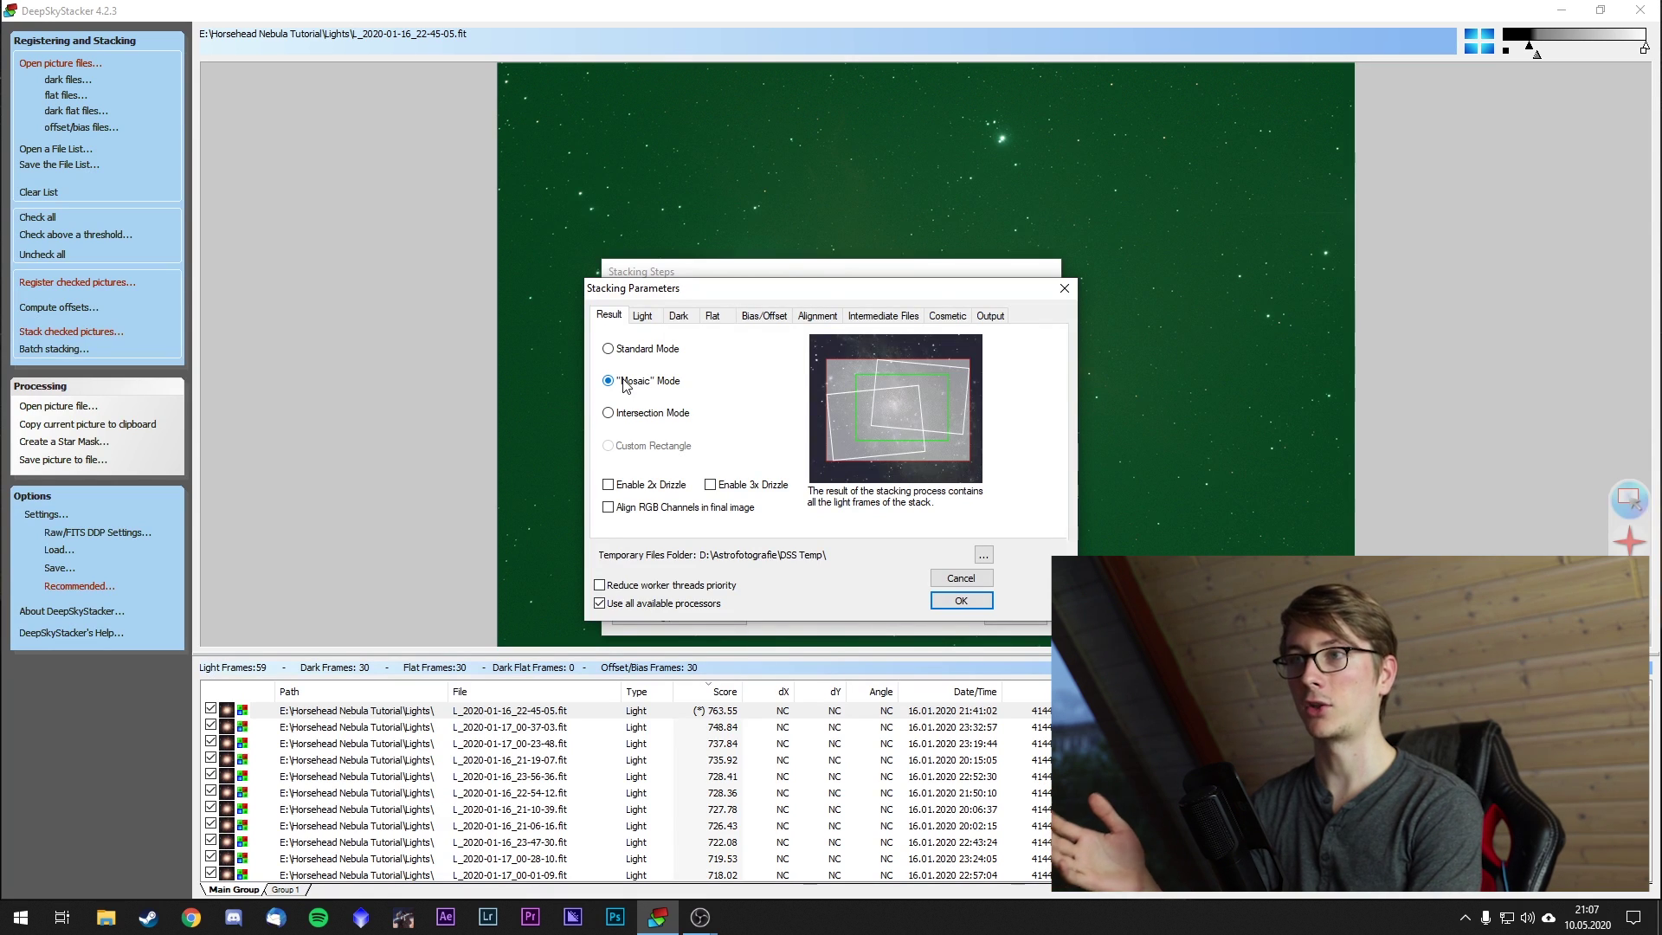
pyautogui.click(650, 419)
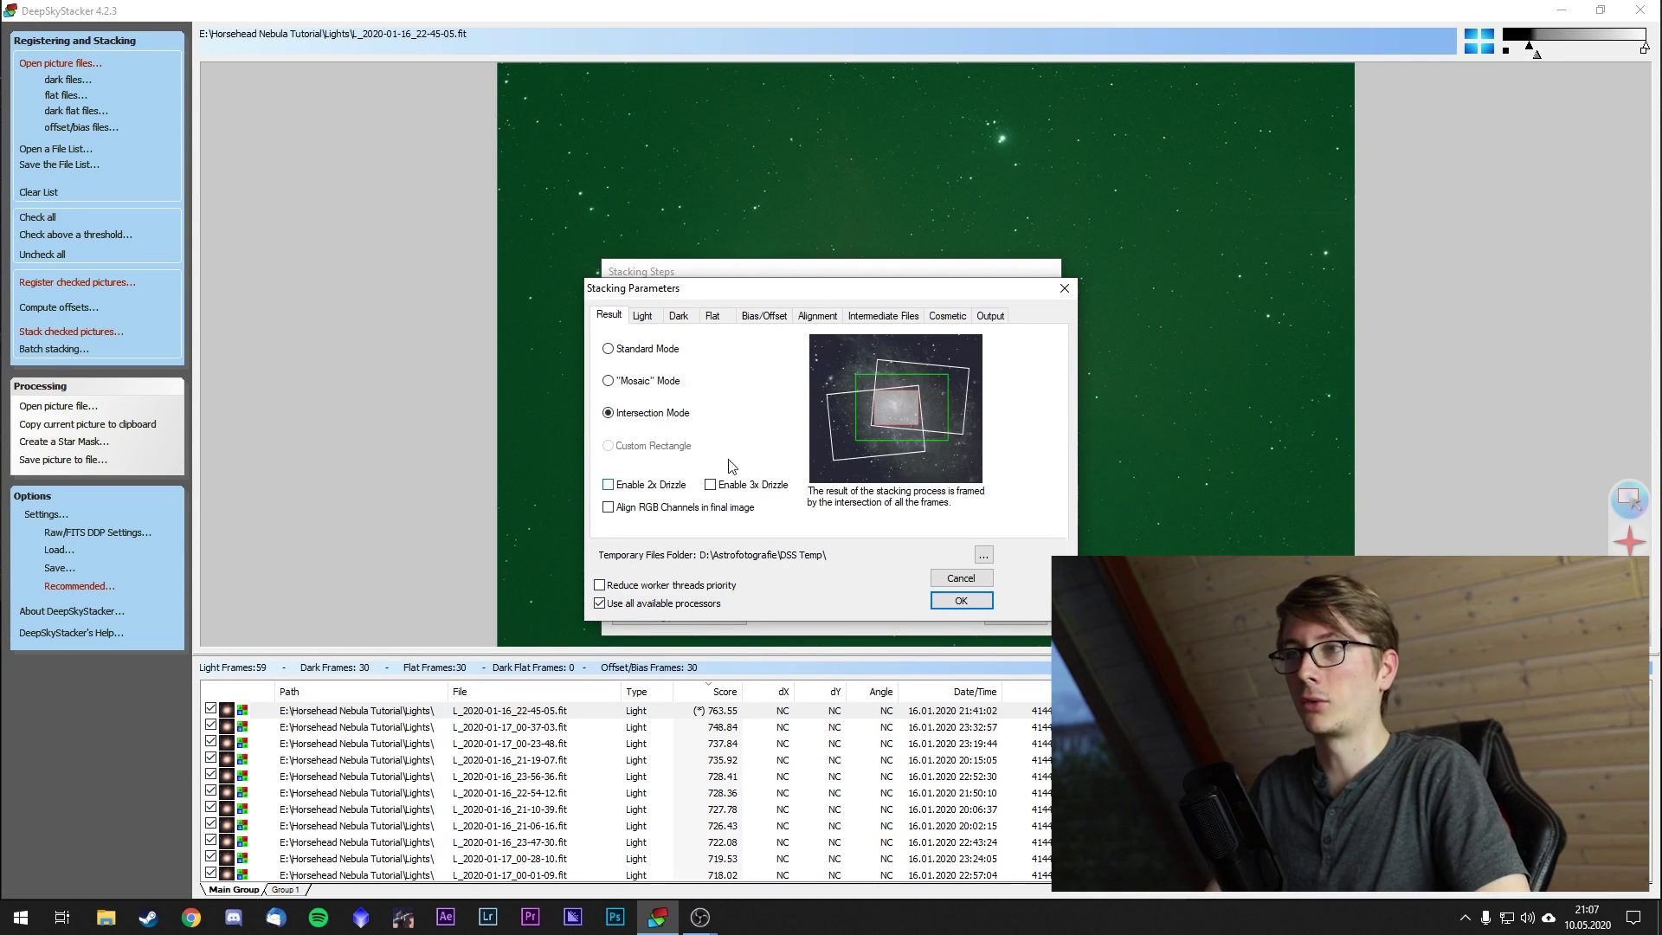
# Leave 2x and 3x drizzle off and disable RGB channel alignment in the final image.
pyautogui.click(710, 486)
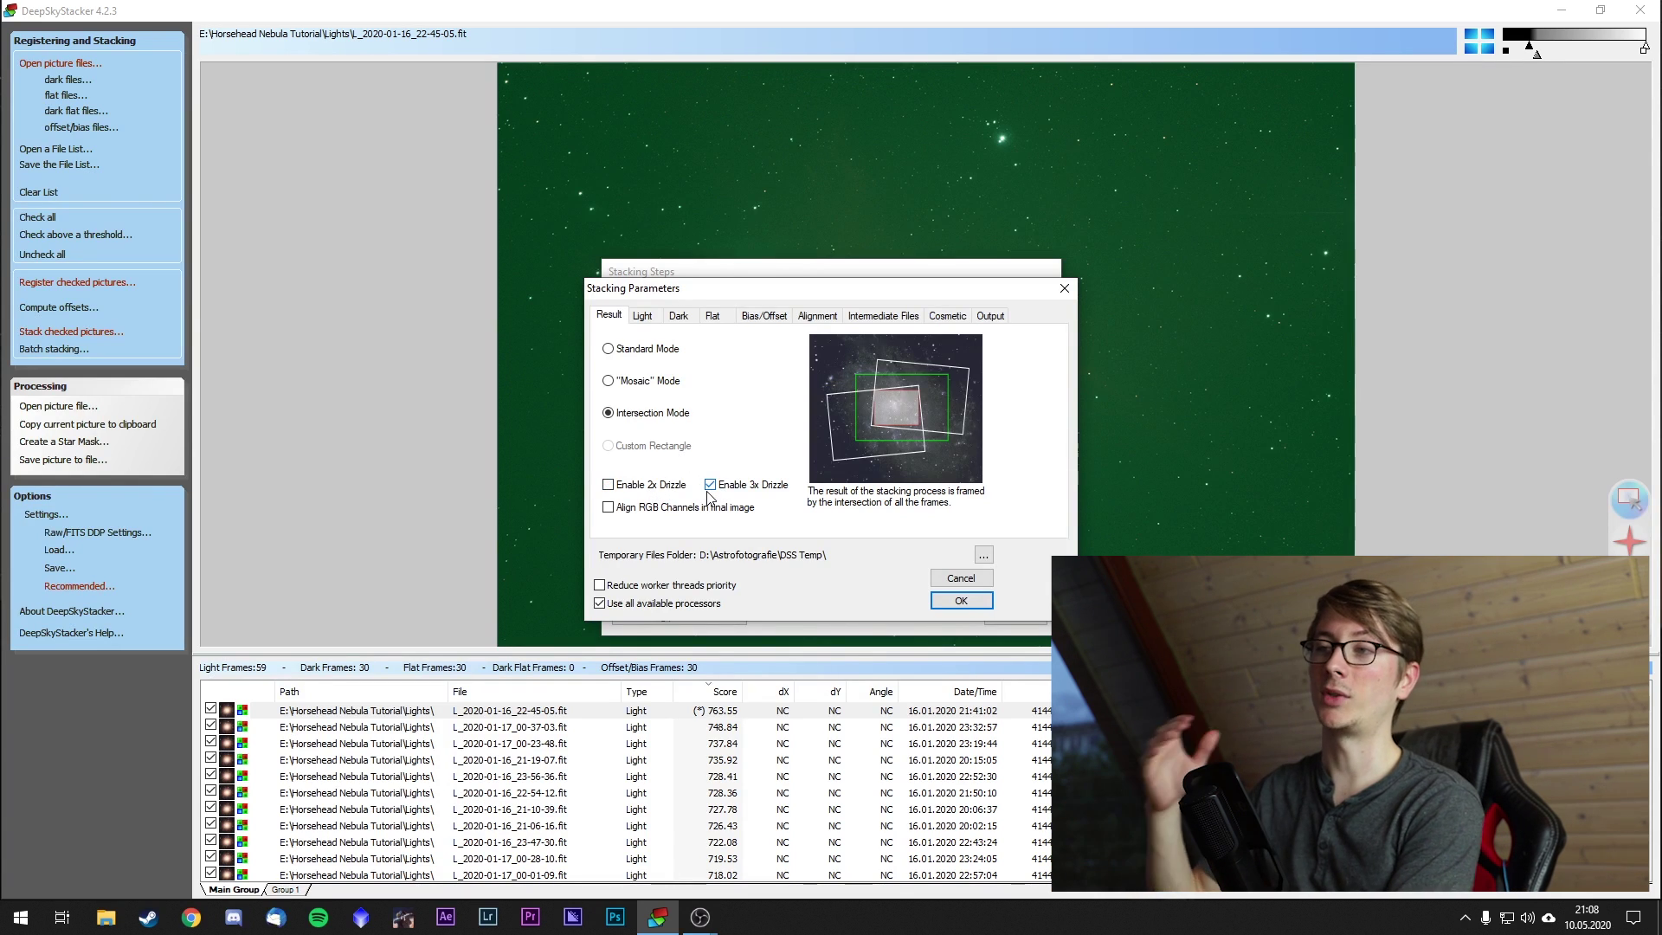
pyautogui.click(654, 487)
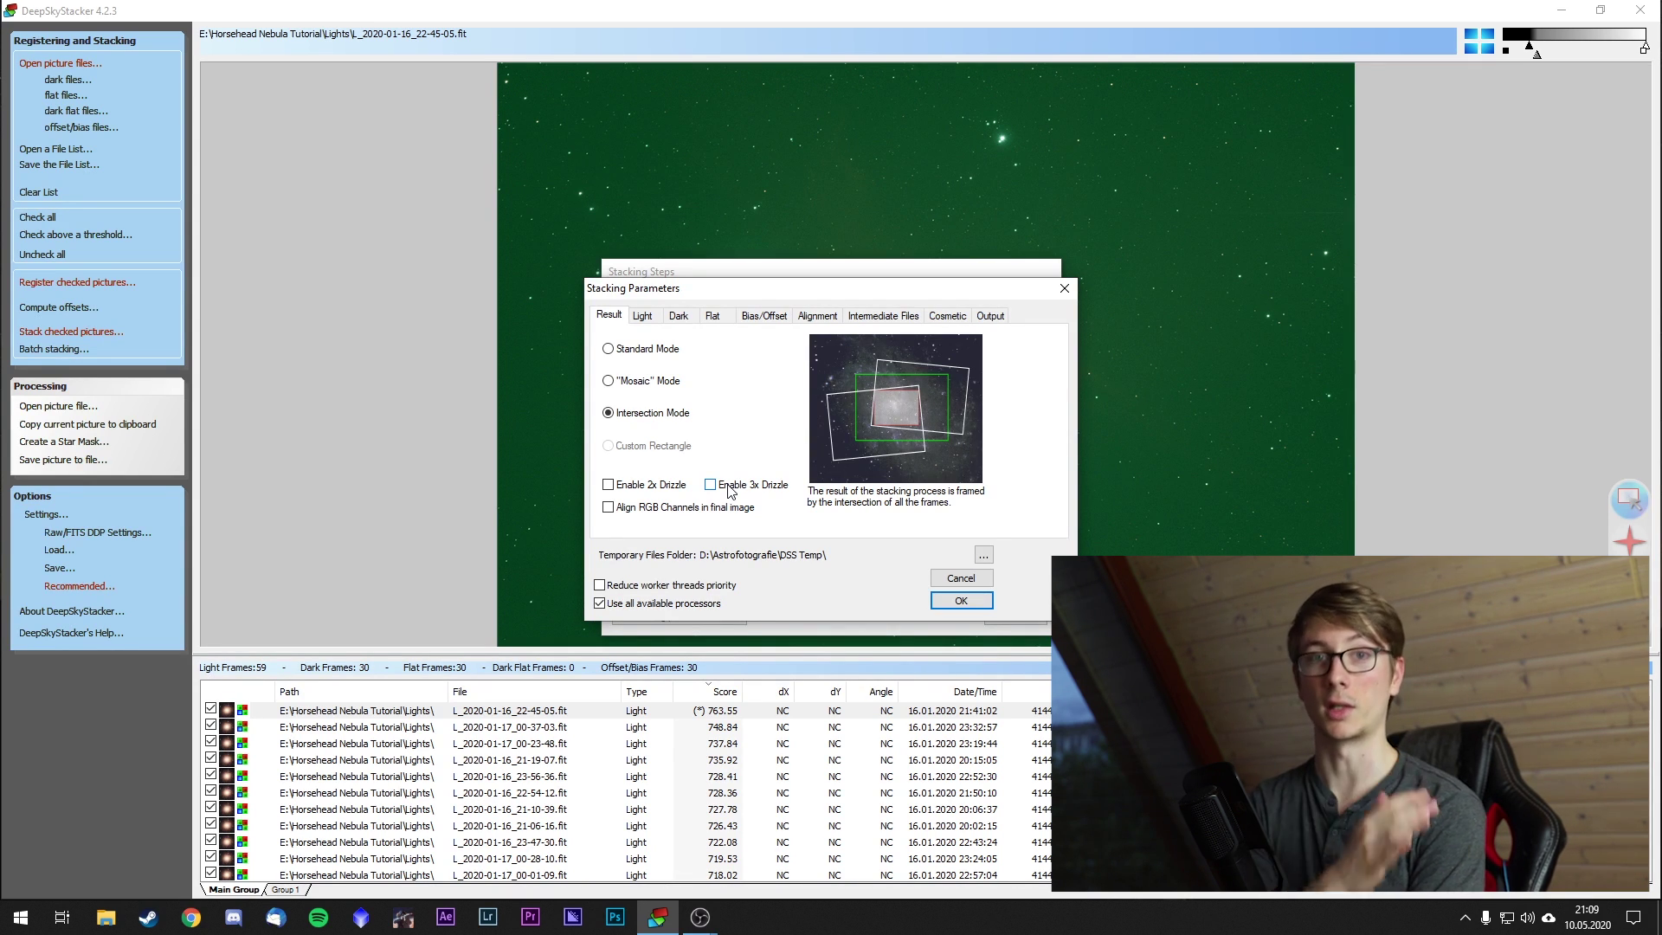
pyautogui.click(728, 489)
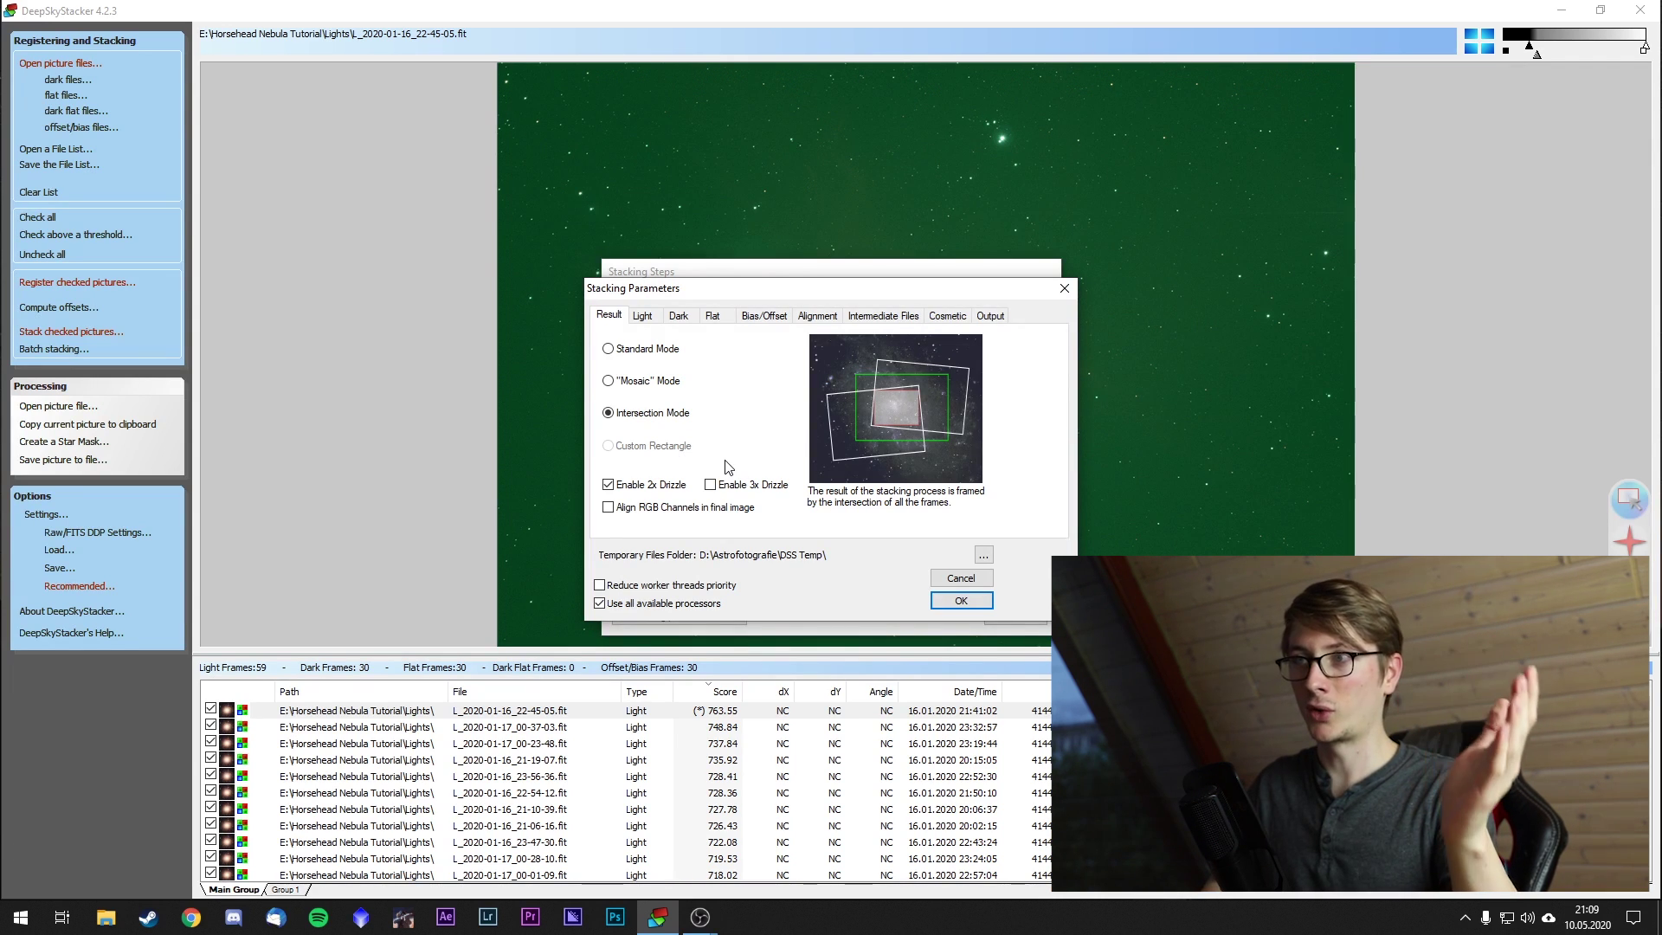
pyautogui.click(659, 492)
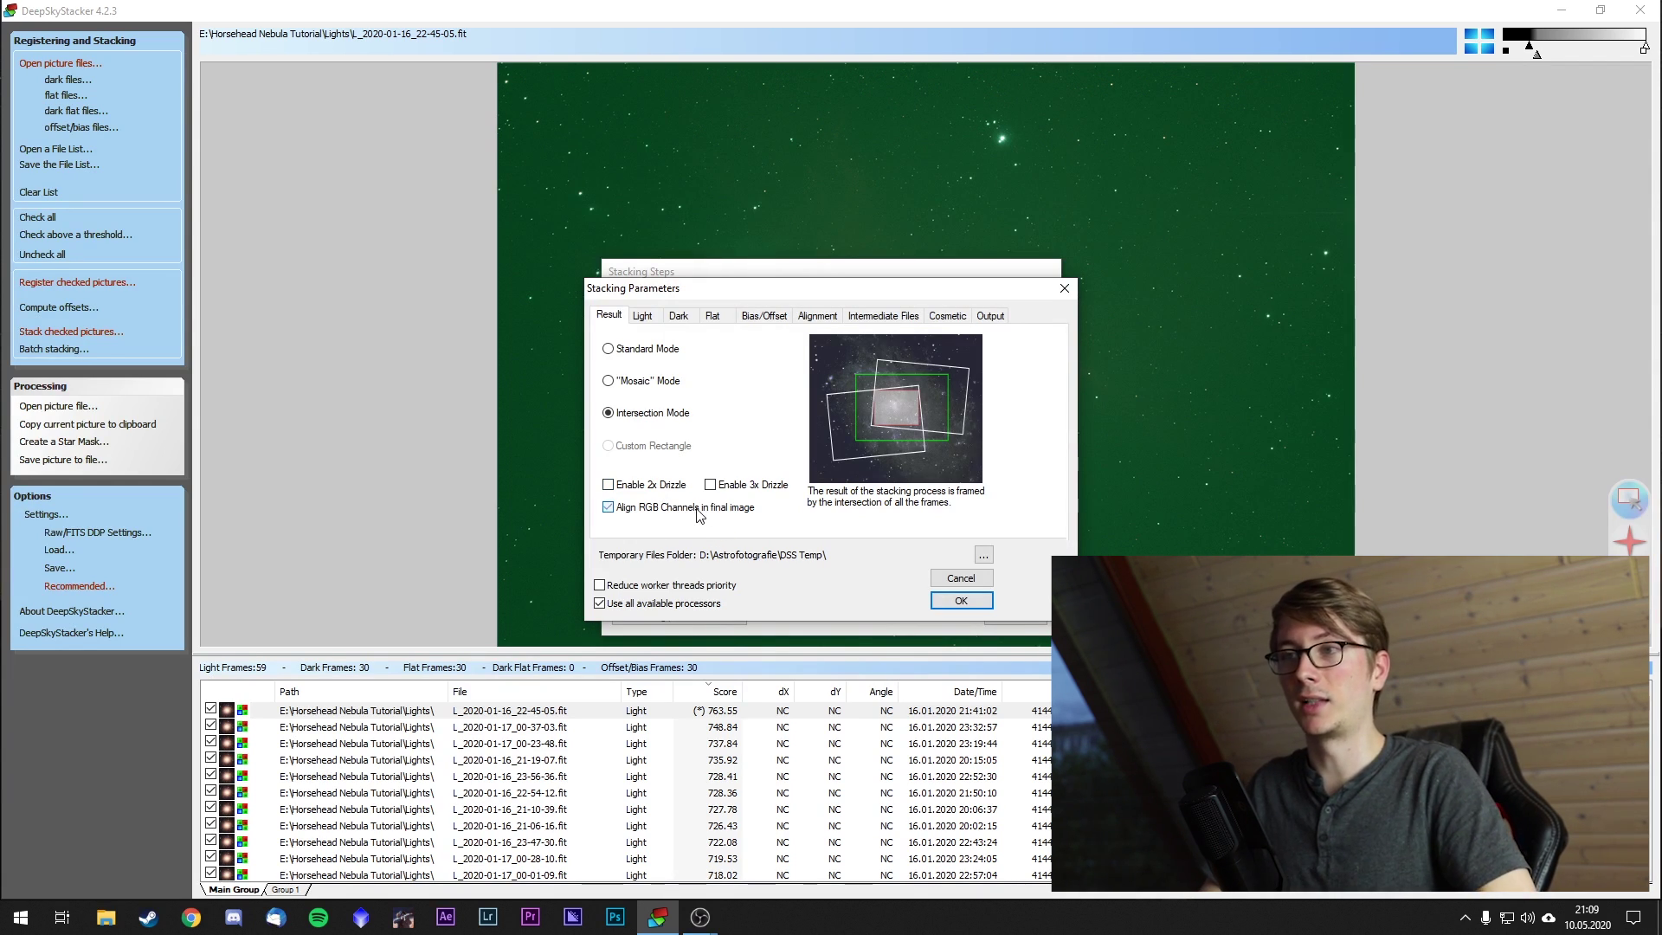
pyautogui.click(718, 513)
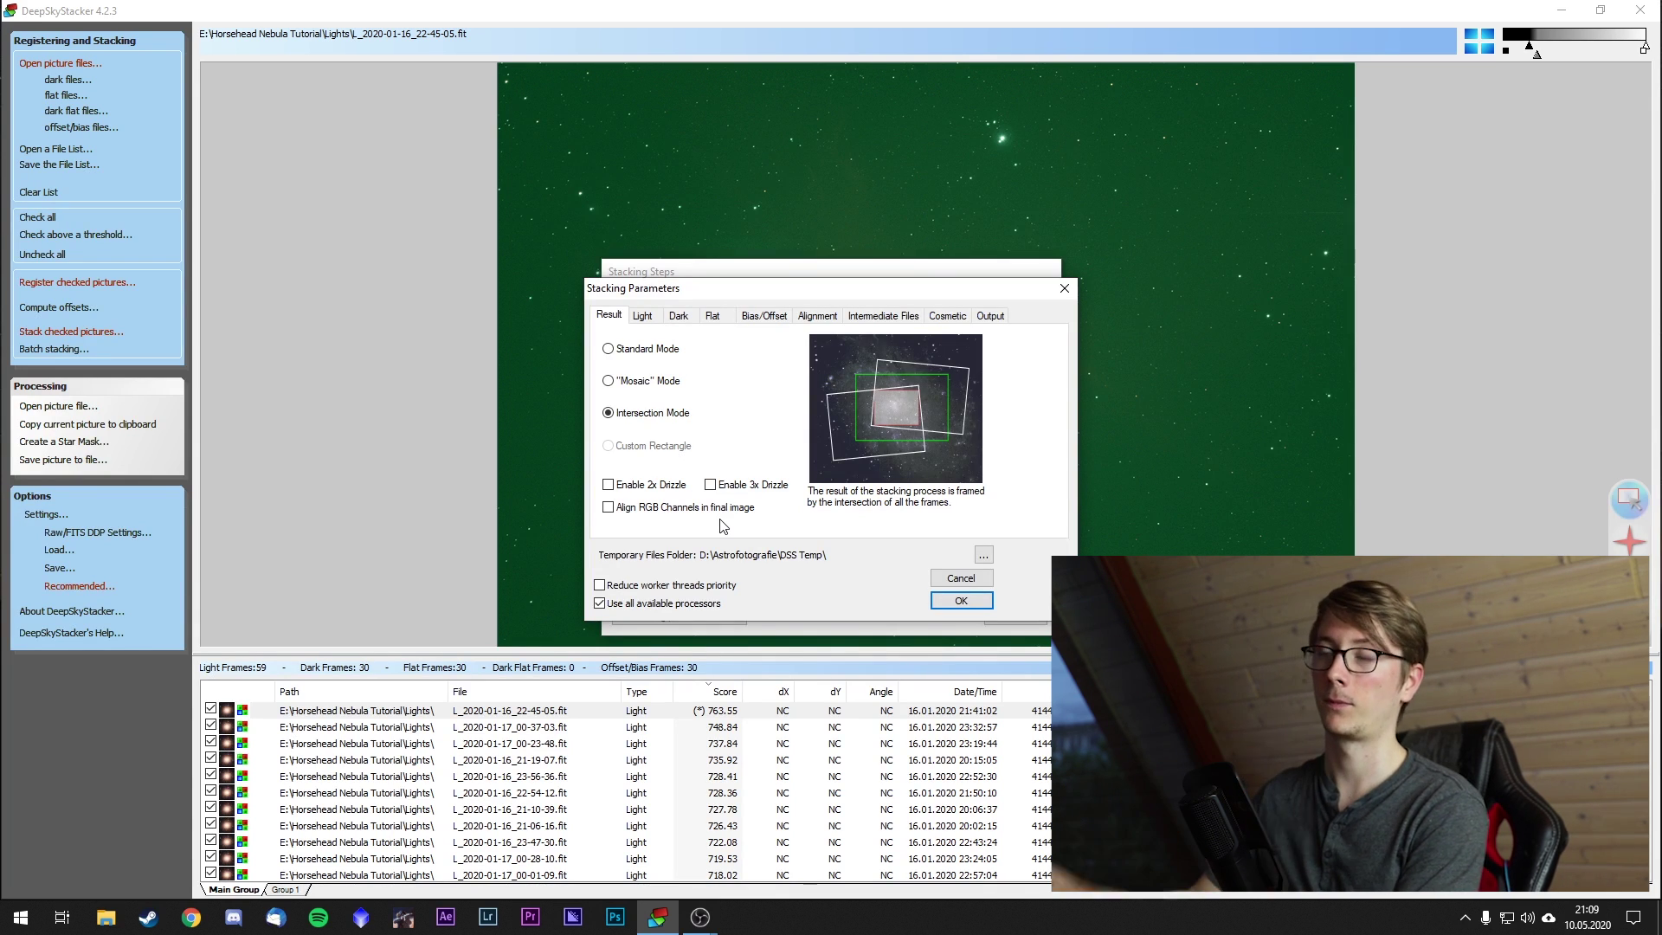
pyautogui.click(646, 316)
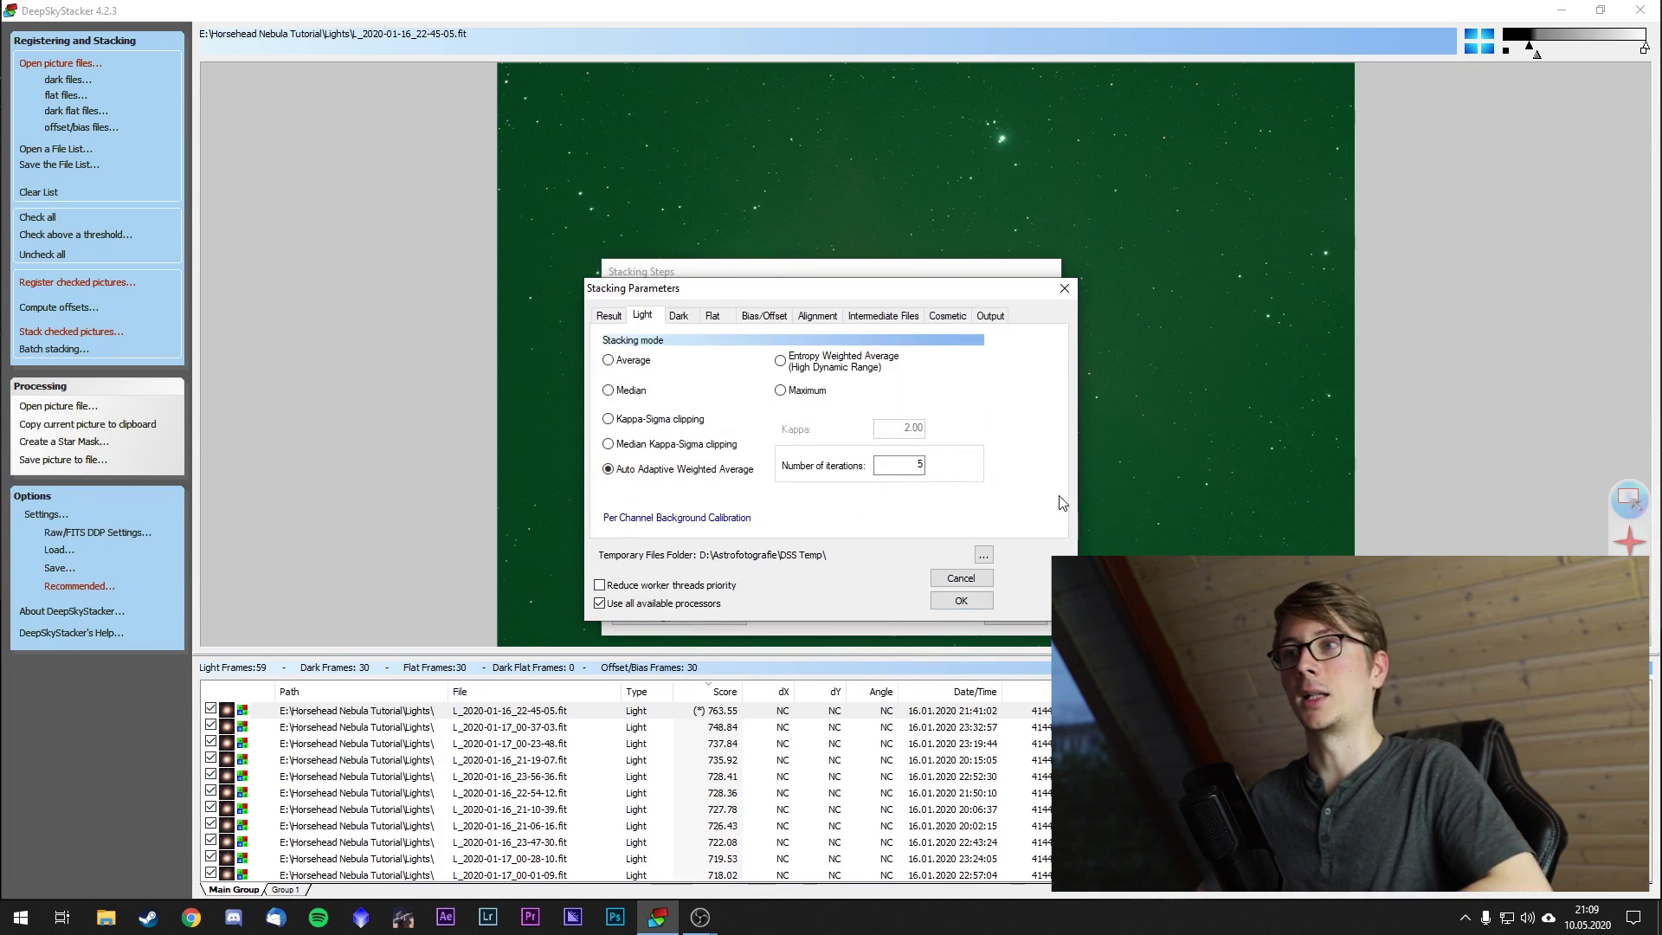
# Select Median Kappa-Sigma clipping as the stacking mode after trying Median, Kappa-Sigma and Average, then review dark options.
pyautogui.click(629, 389)
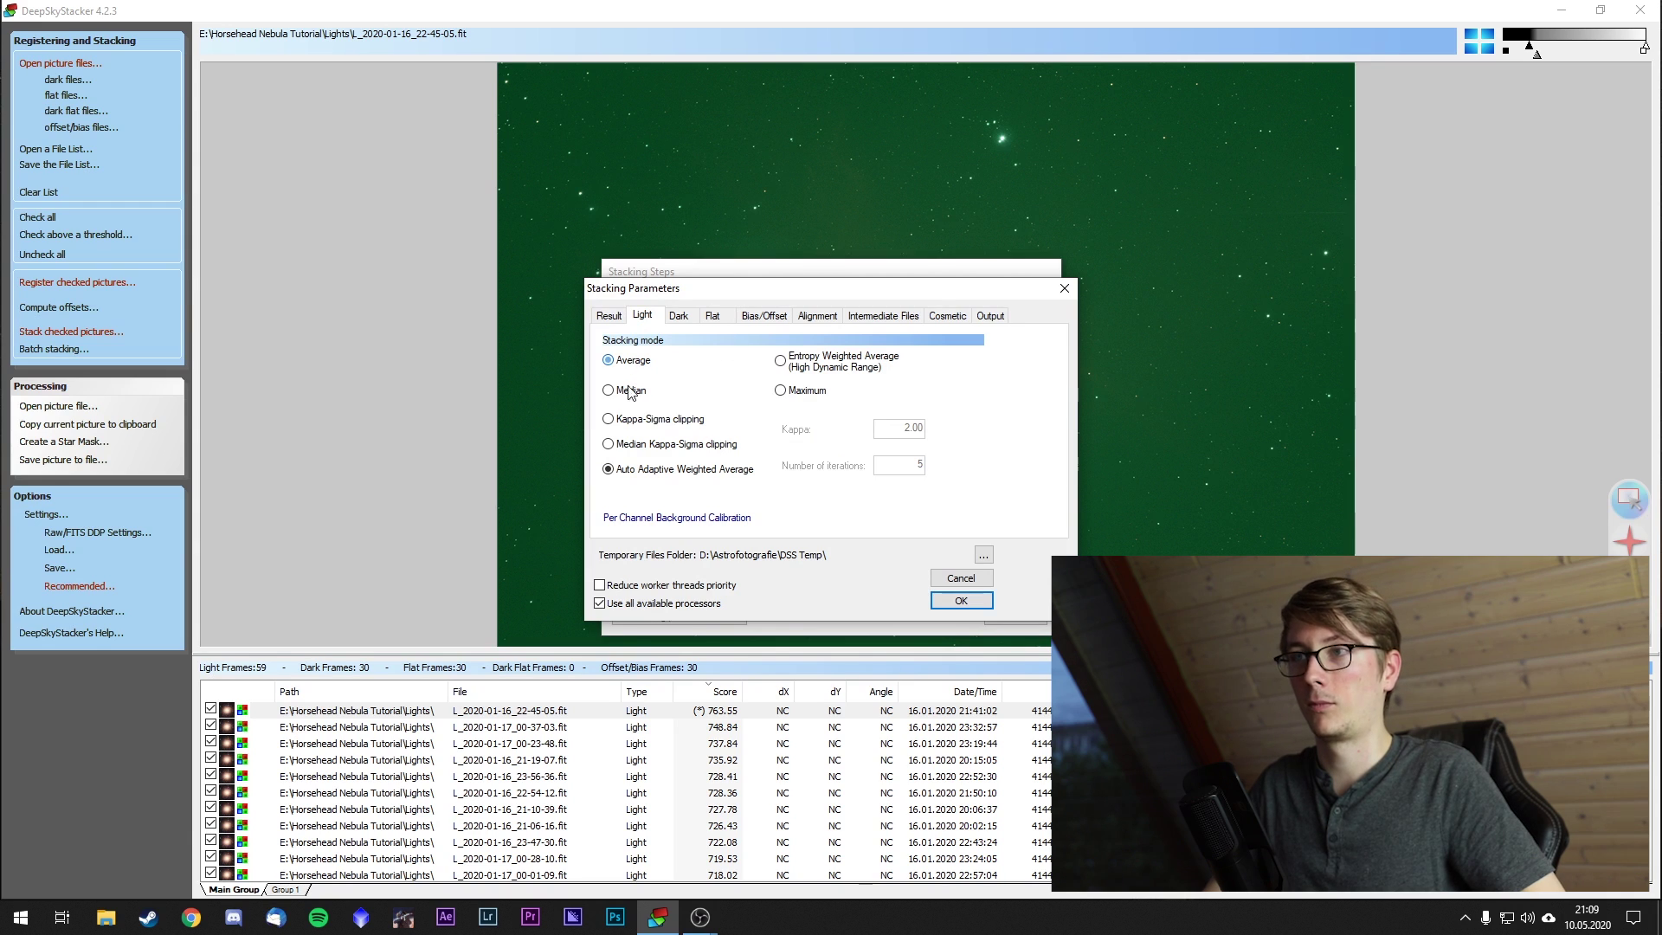
pyautogui.click(625, 423)
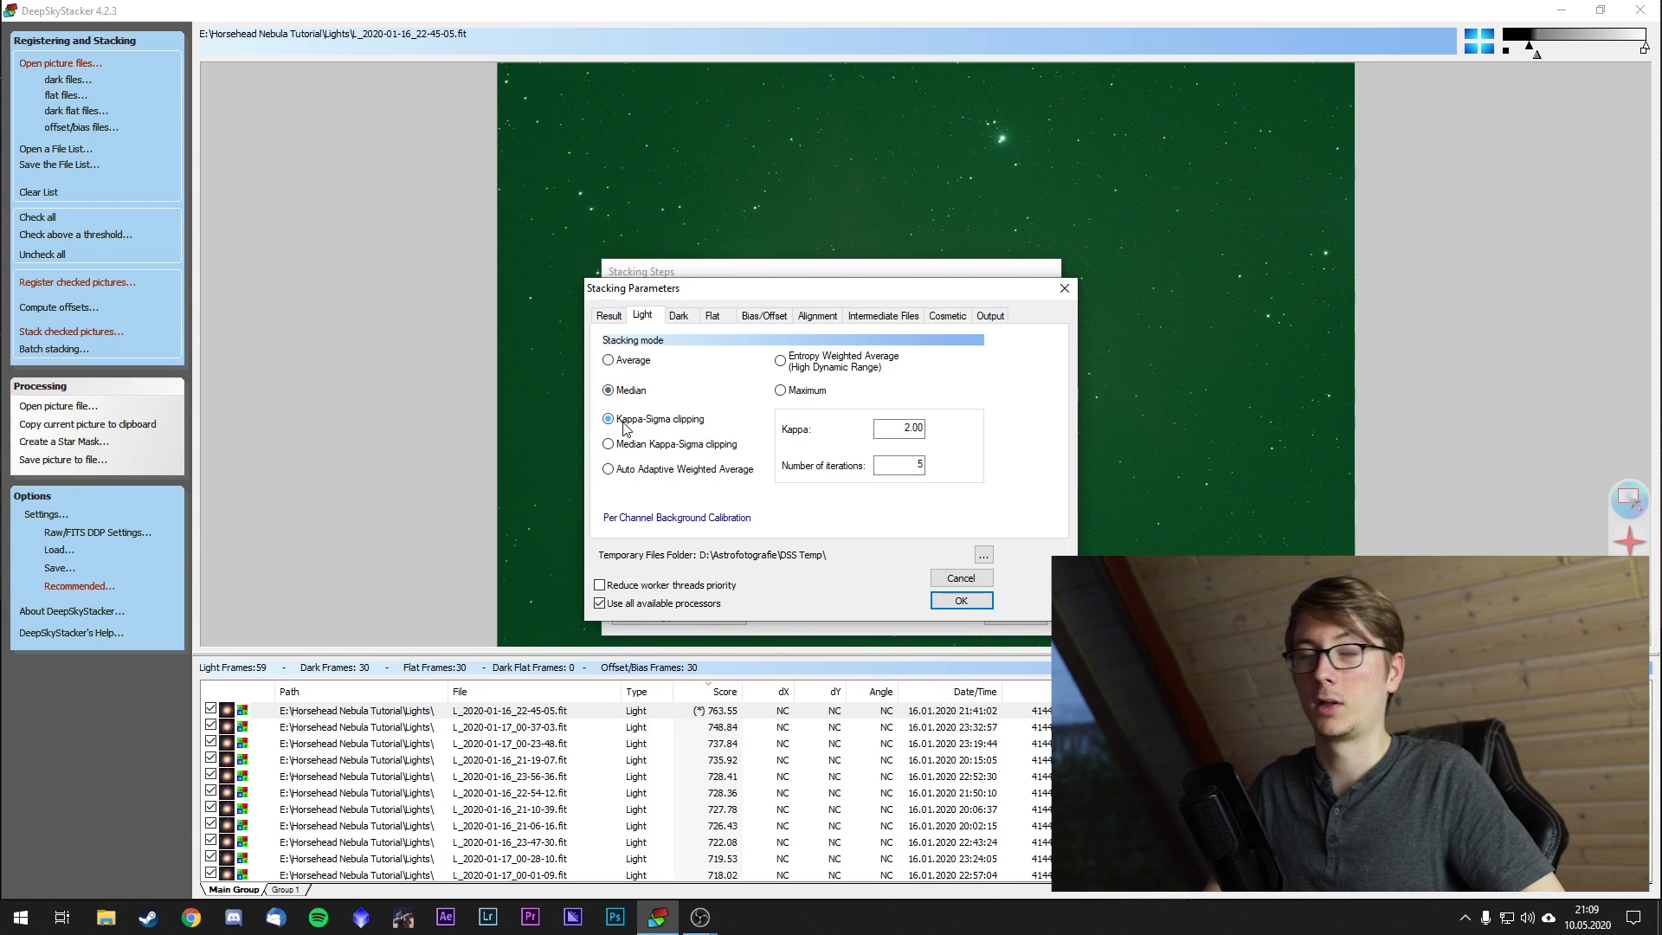
pyautogui.click(647, 364)
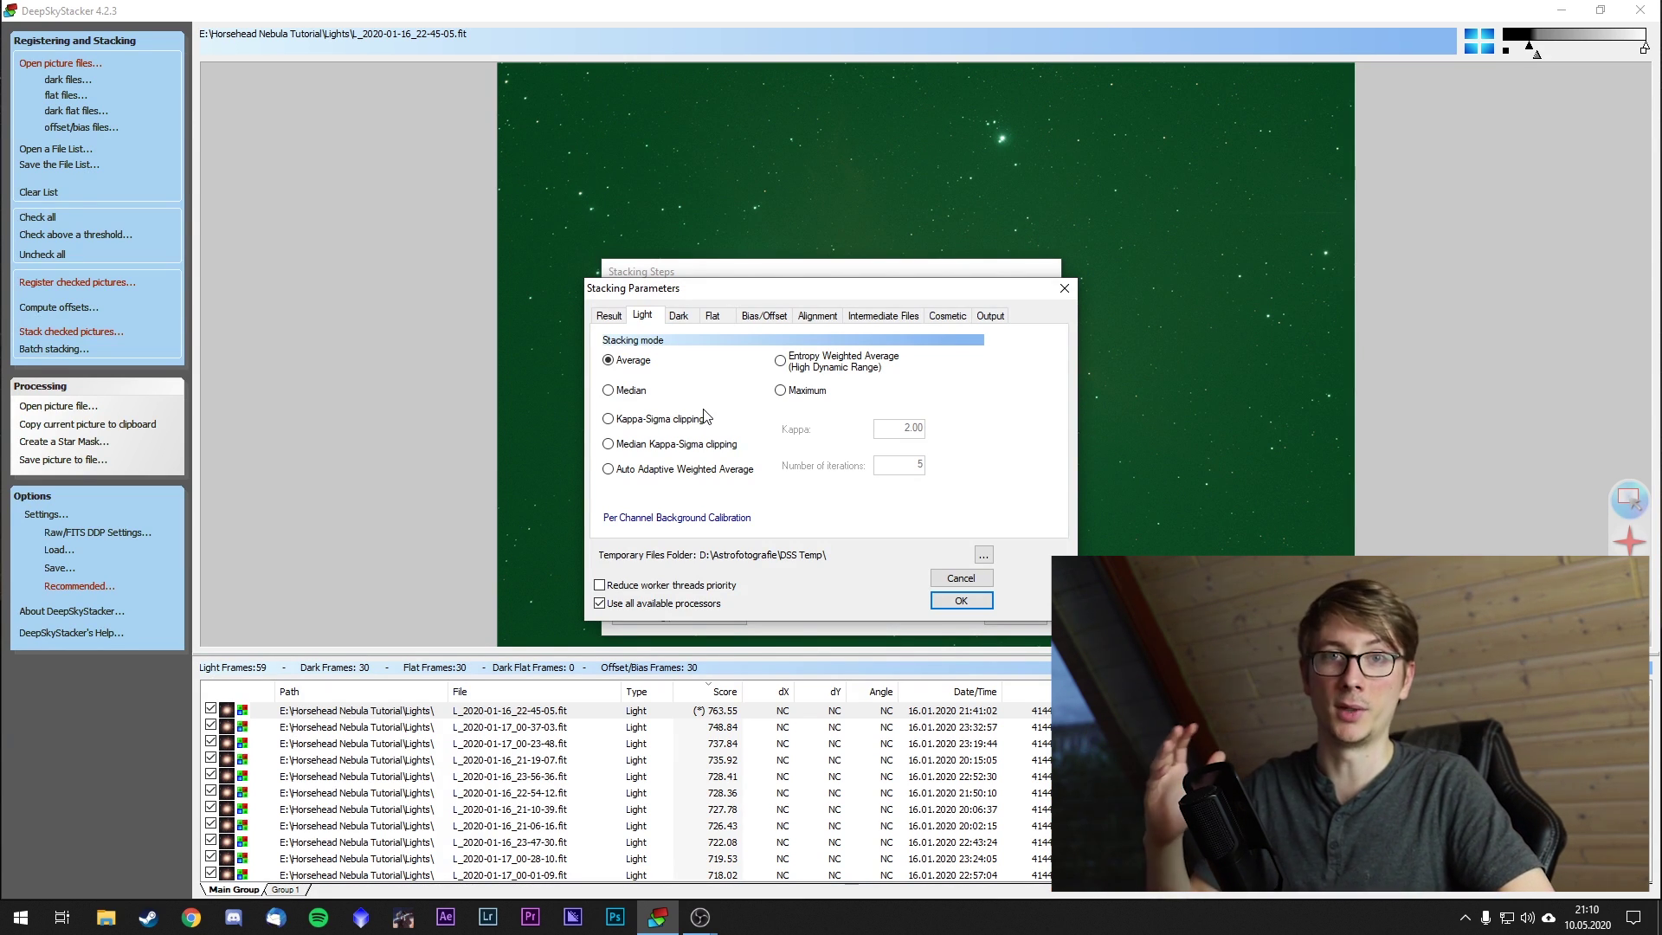
pyautogui.click(722, 443)
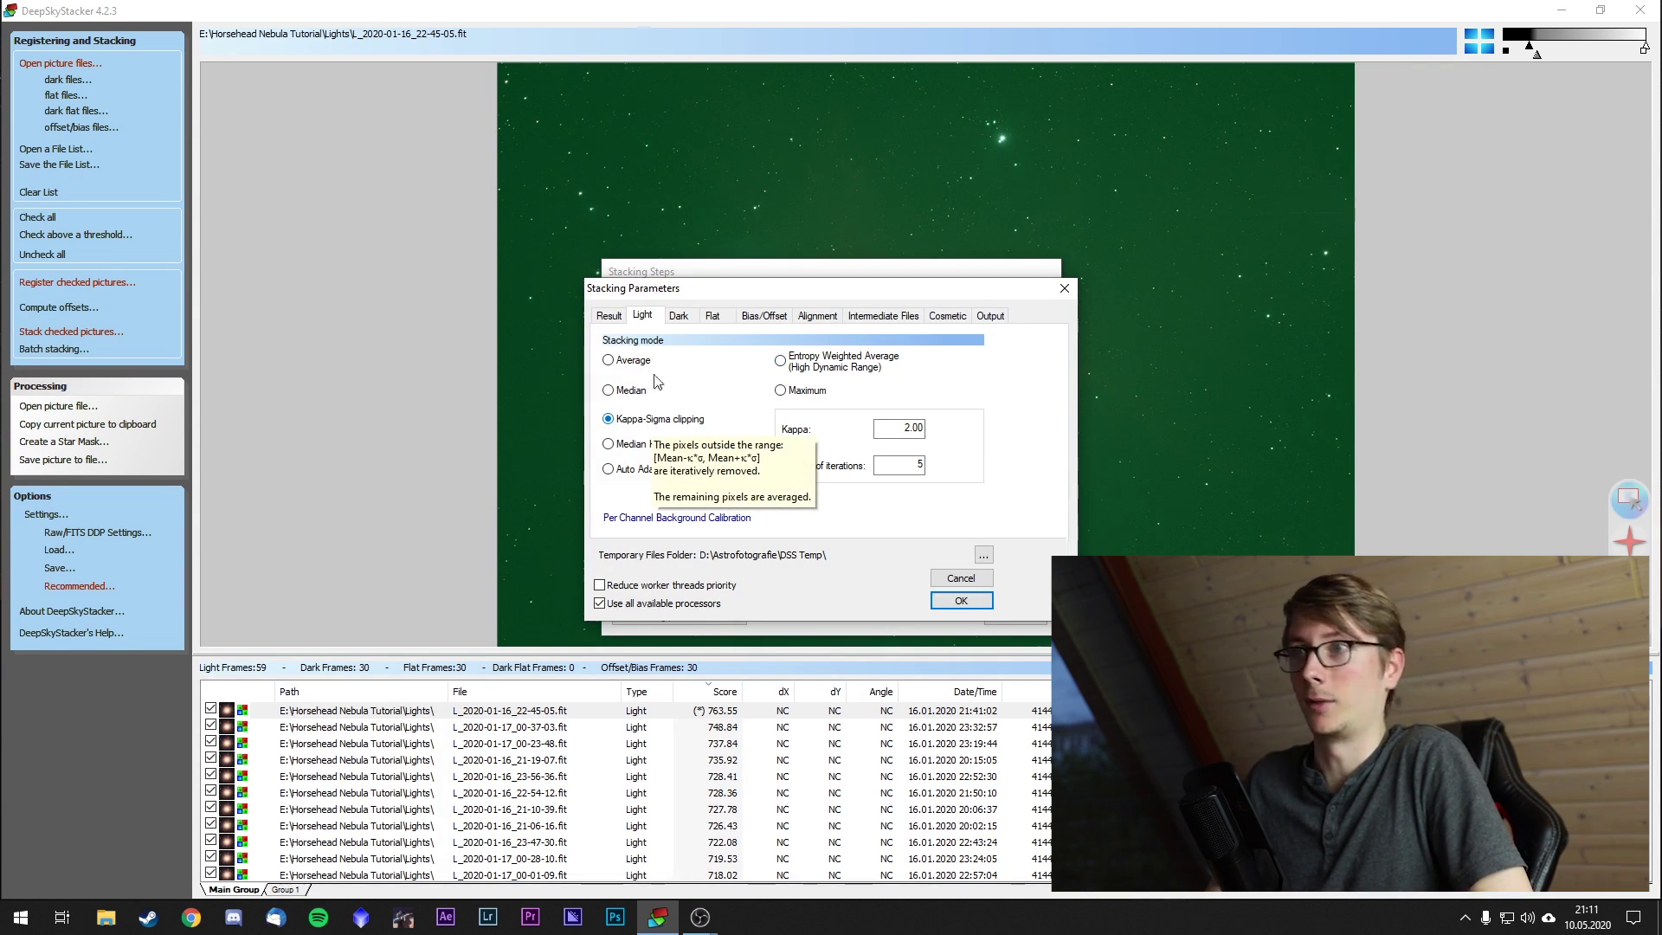
pyautogui.click(679, 317)
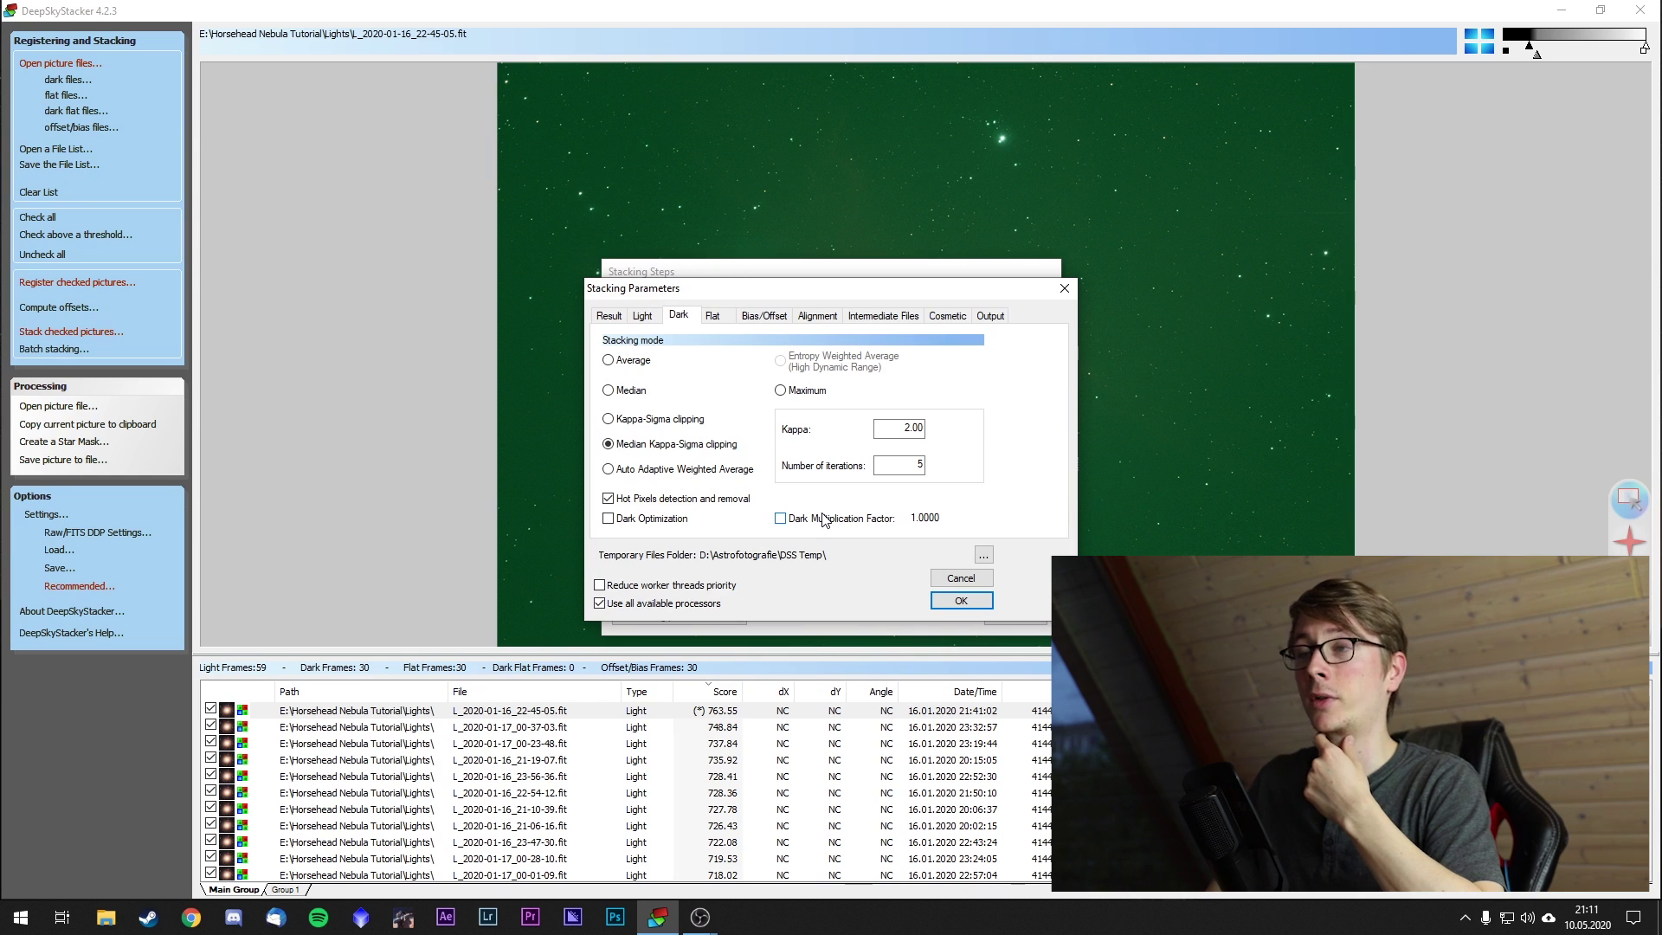
# Keep Automatic alignment after trying Bisquared, and save a registered/calibrated file for each light frame.
pyautogui.click(715, 315)
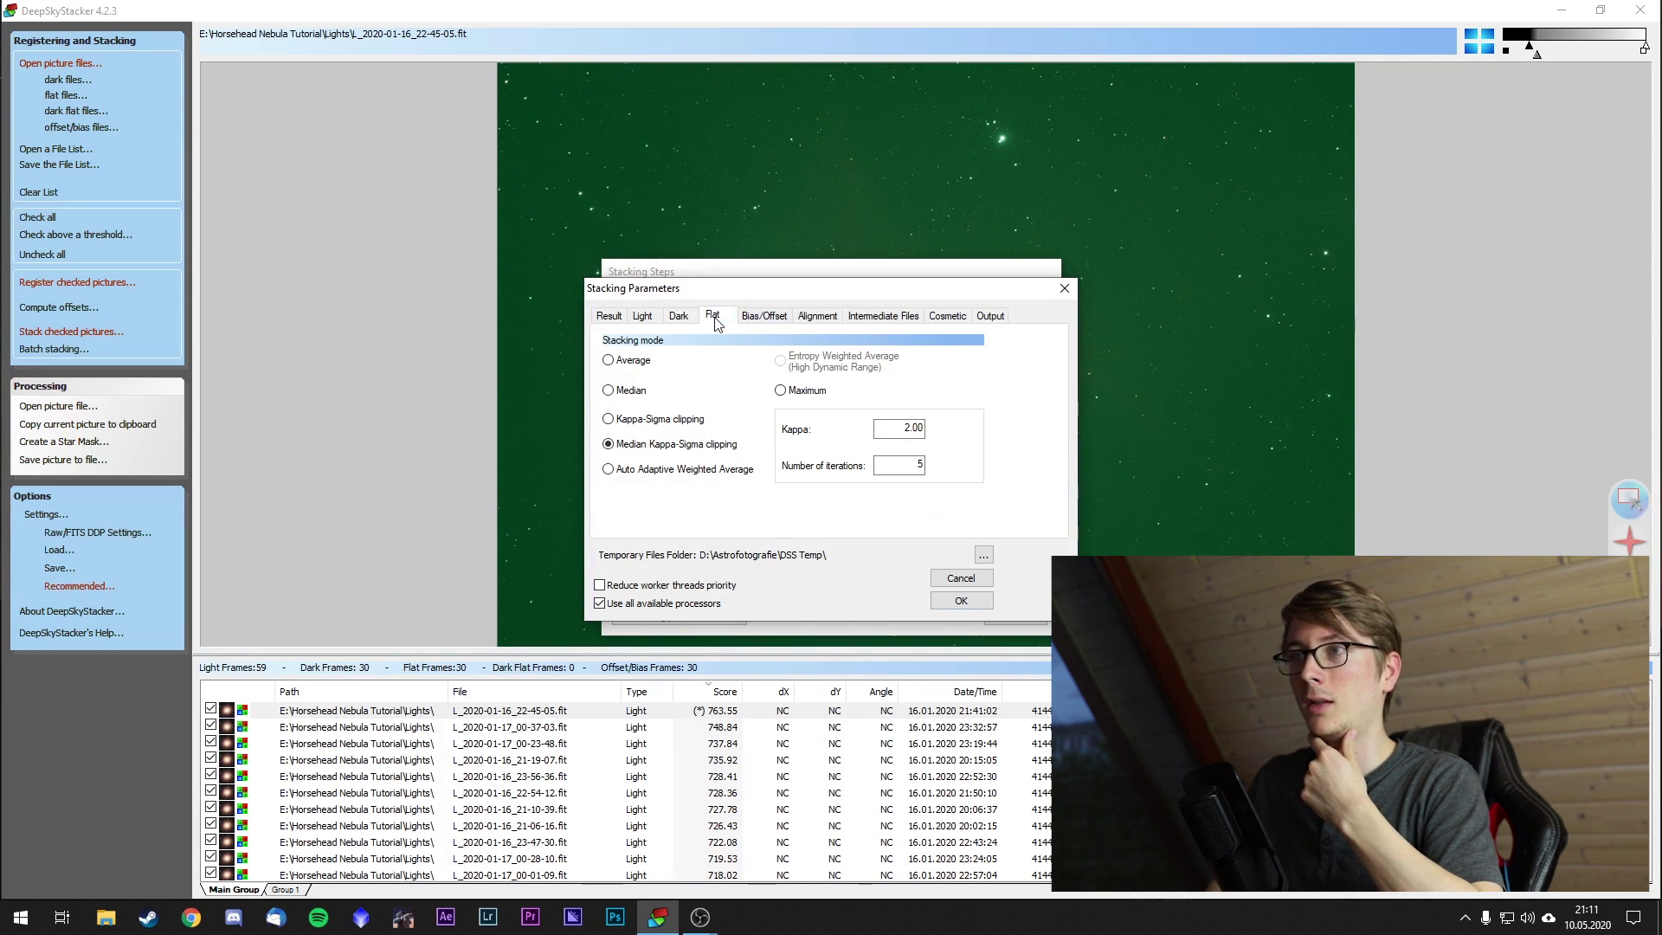
pyautogui.click(763, 317)
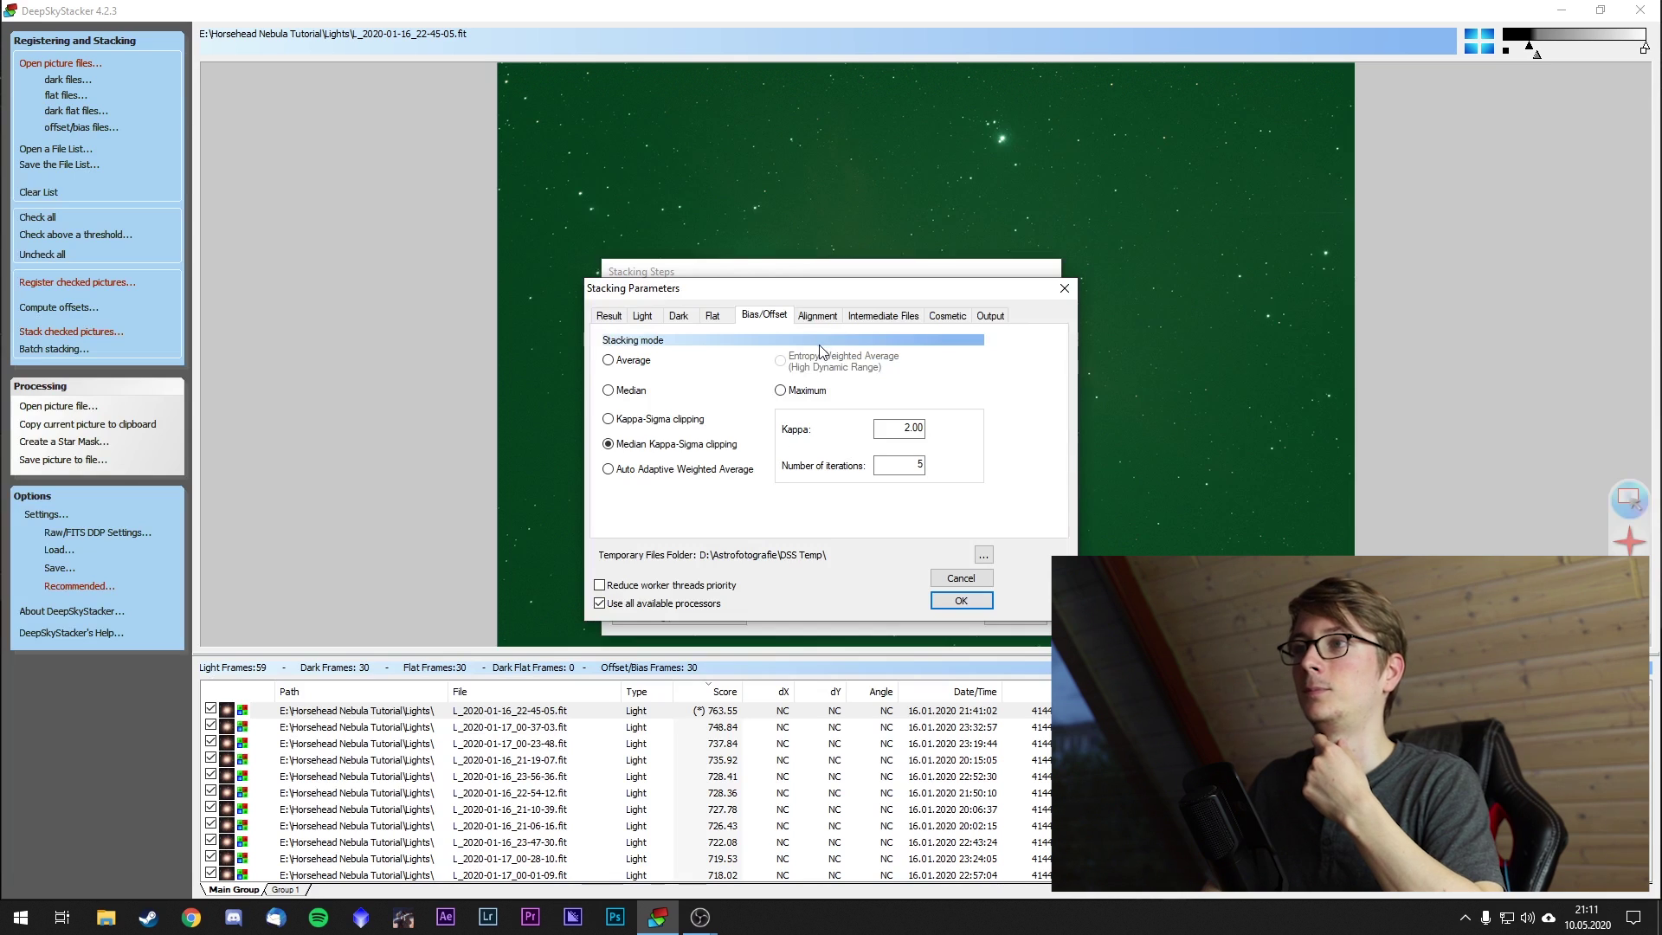
pyautogui.click(819, 316)
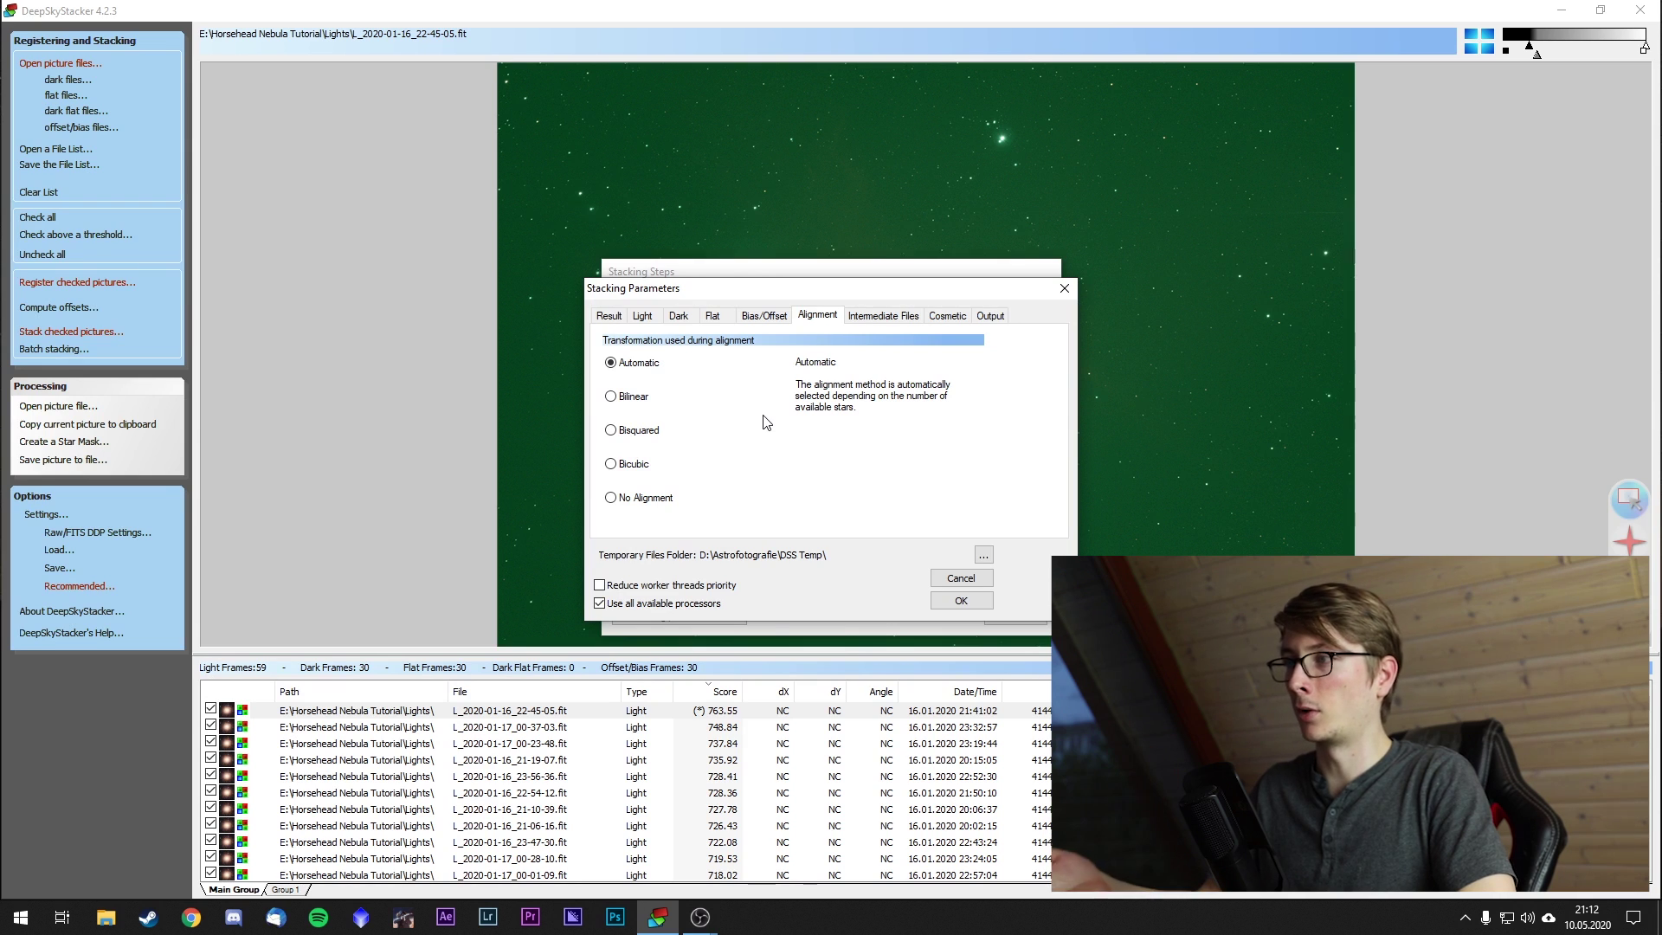
pyautogui.click(630, 431)
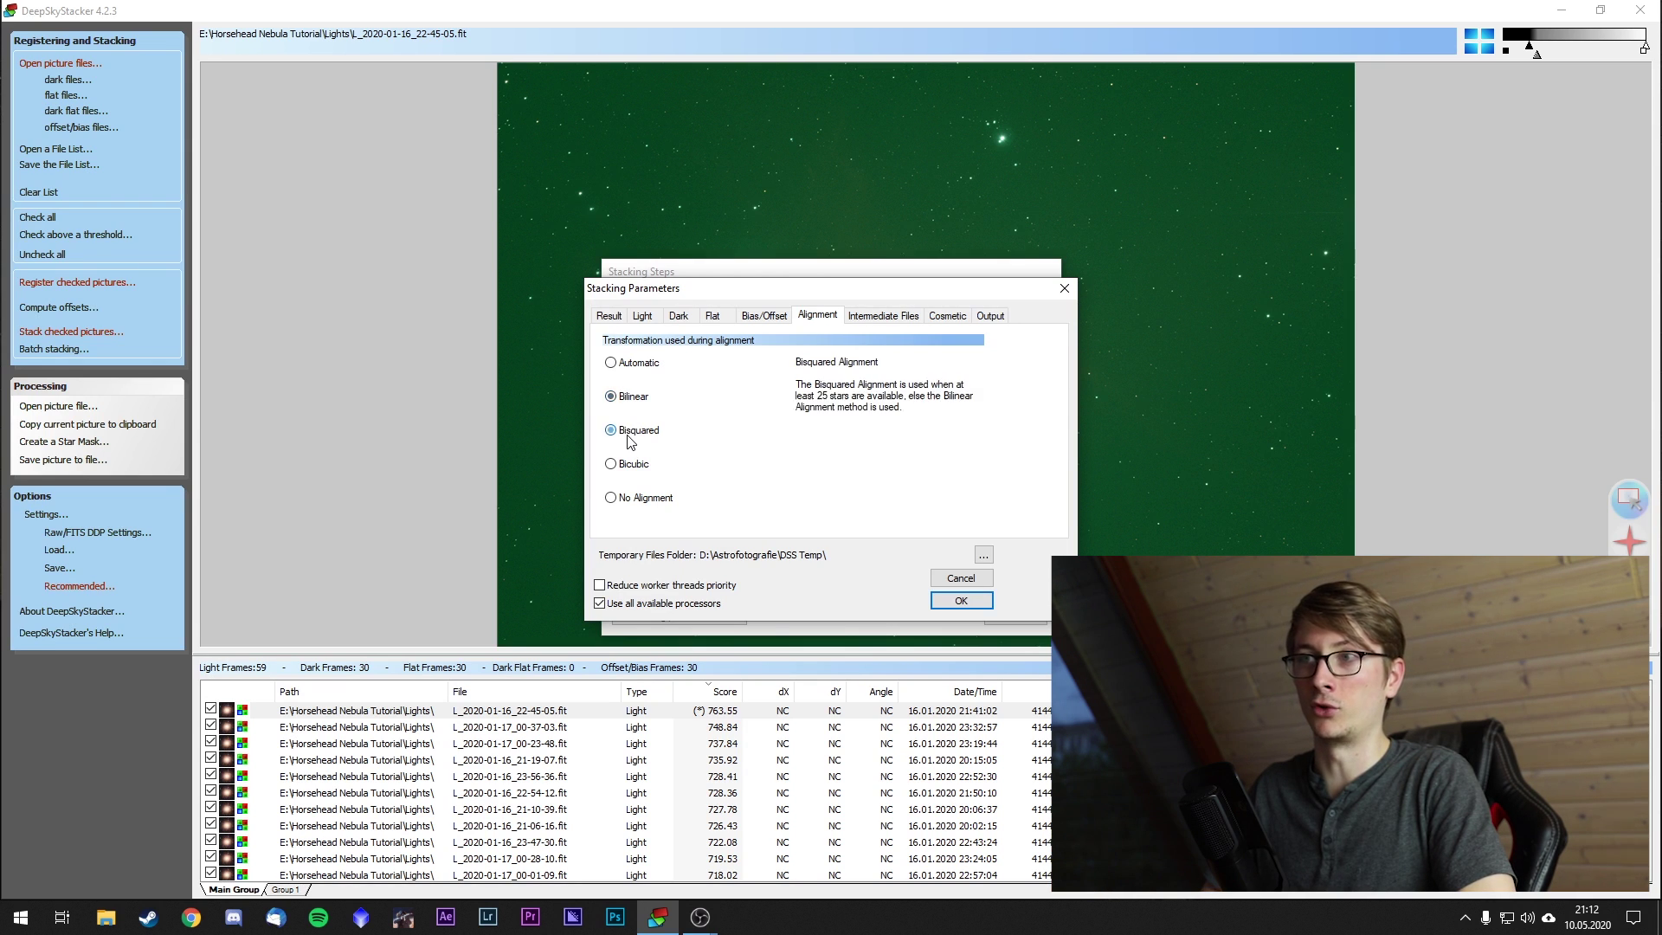
pyautogui.click(645, 364)
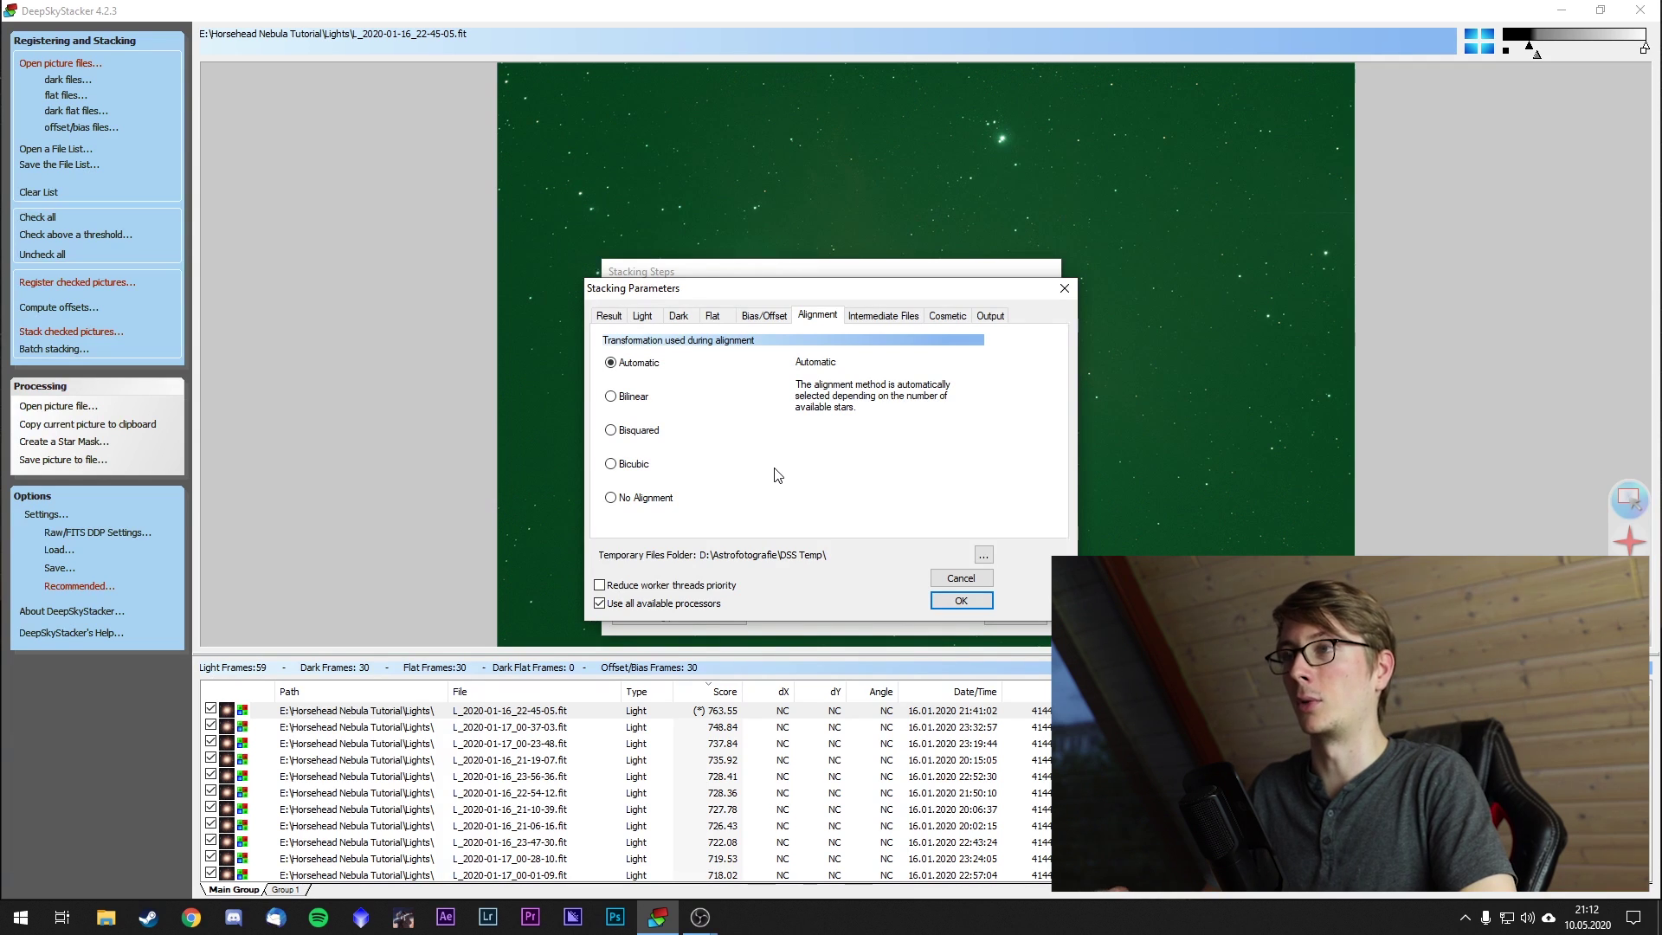
pyautogui.click(906, 317)
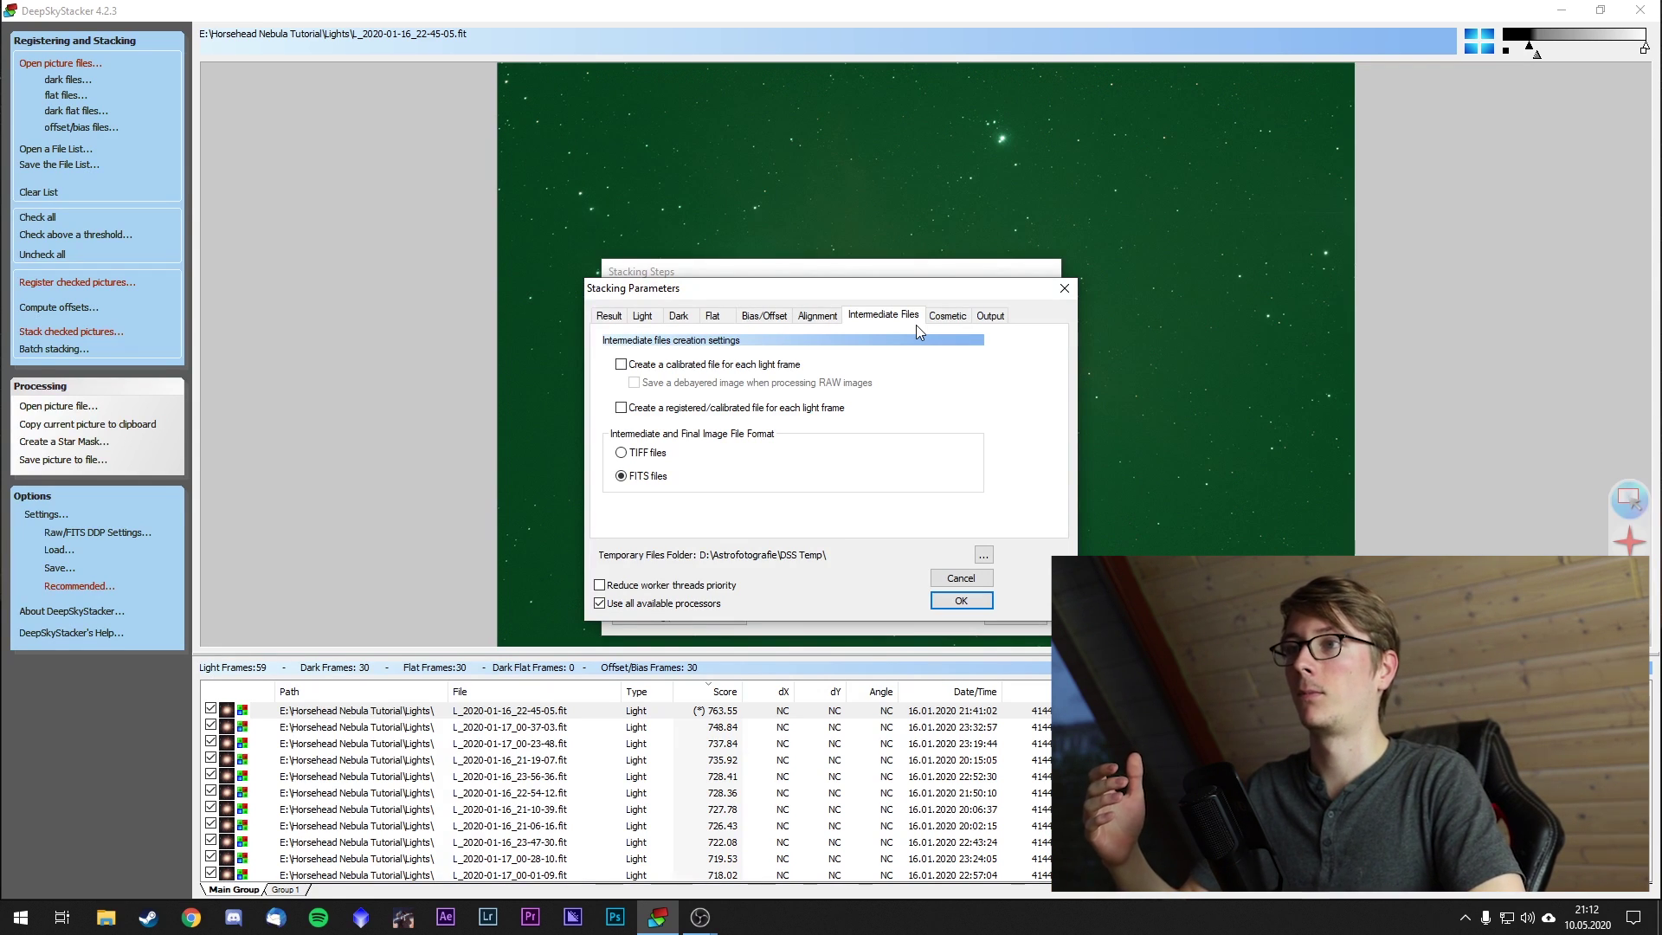
pyautogui.click(827, 408)
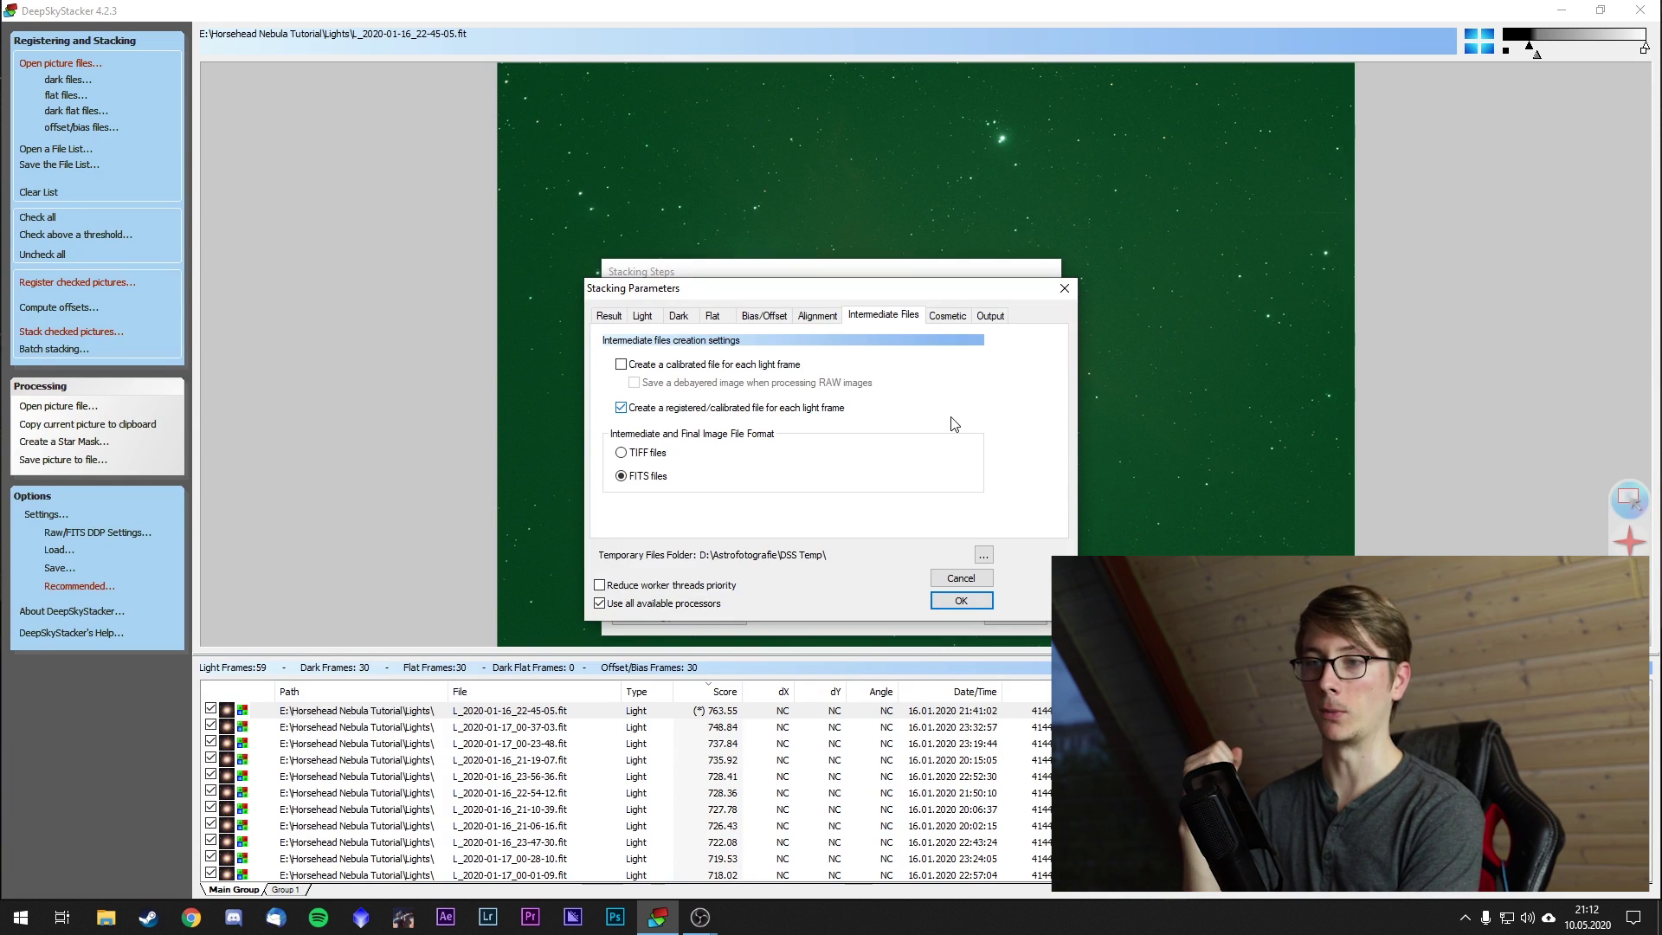
# Keep FITS as the format for per-frame calibrated files, then review the Cosmetic and Output settings.
pyautogui.click(621, 453)
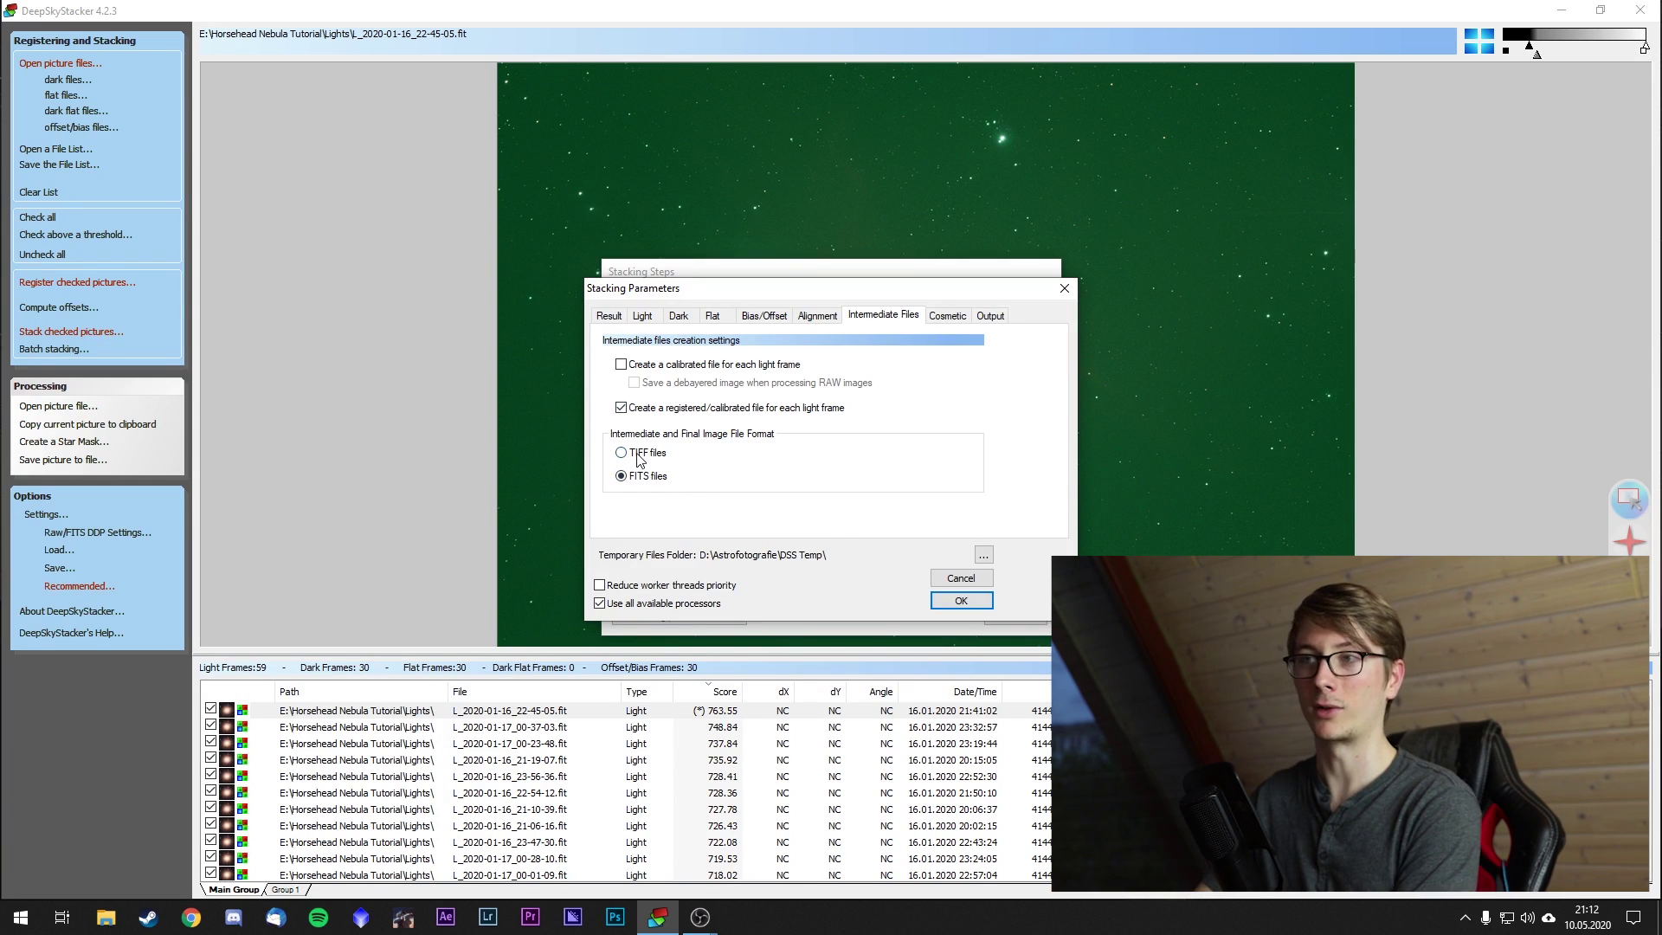
pyautogui.click(717, 475)
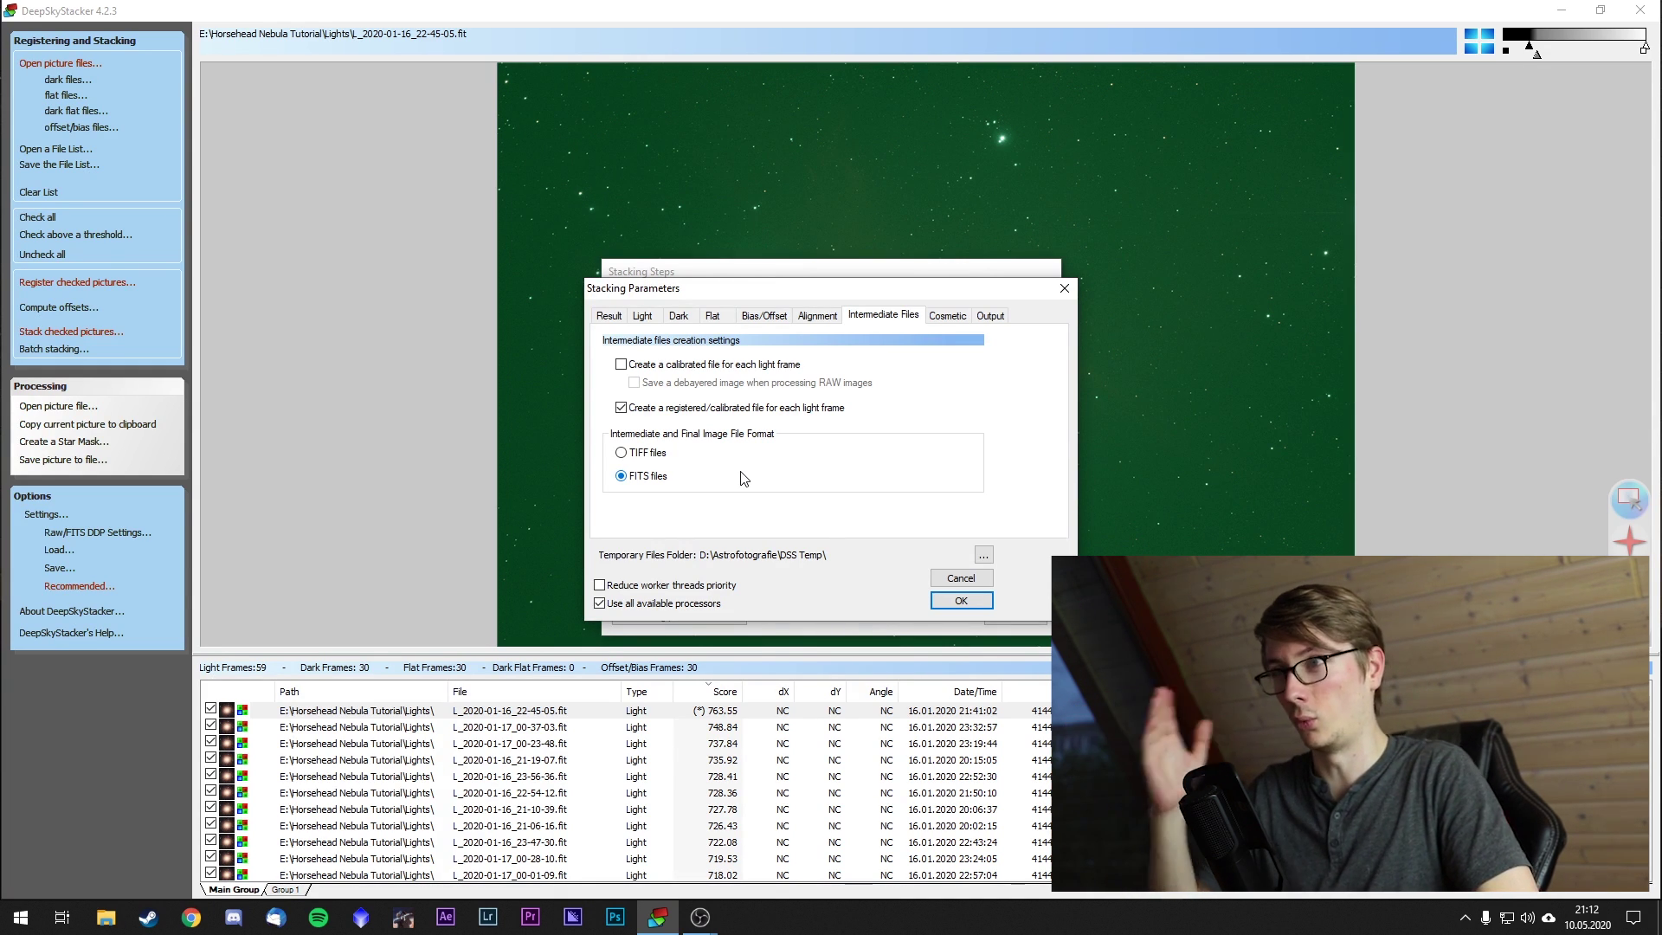
pyautogui.click(947, 315)
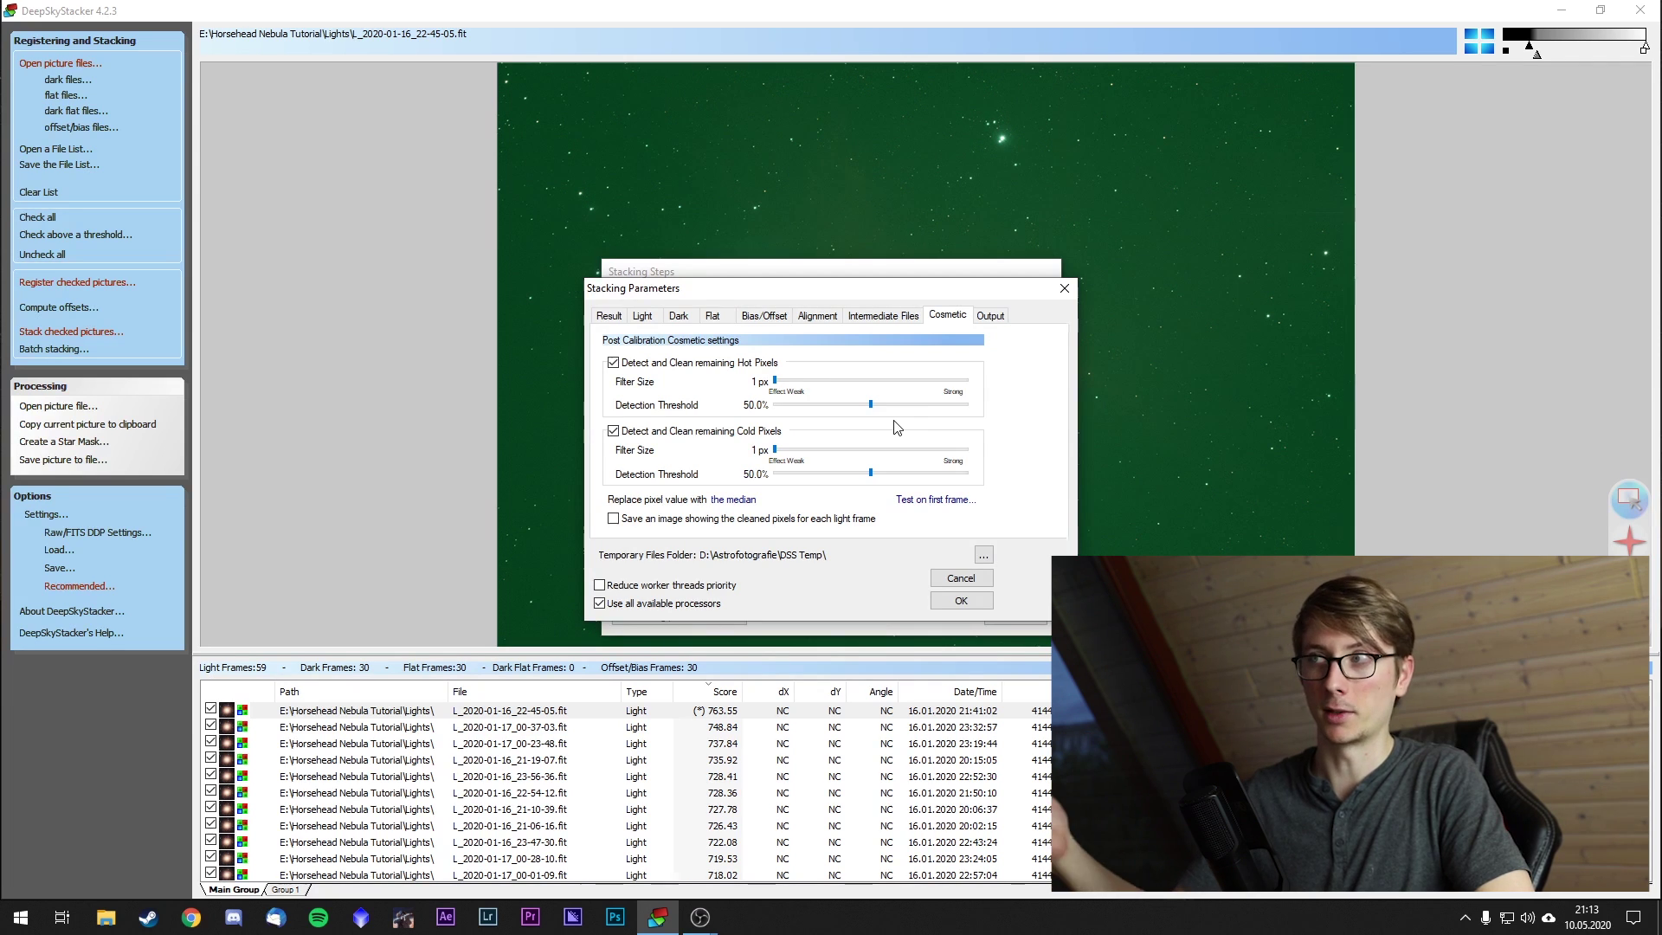
pyautogui.click(989, 315)
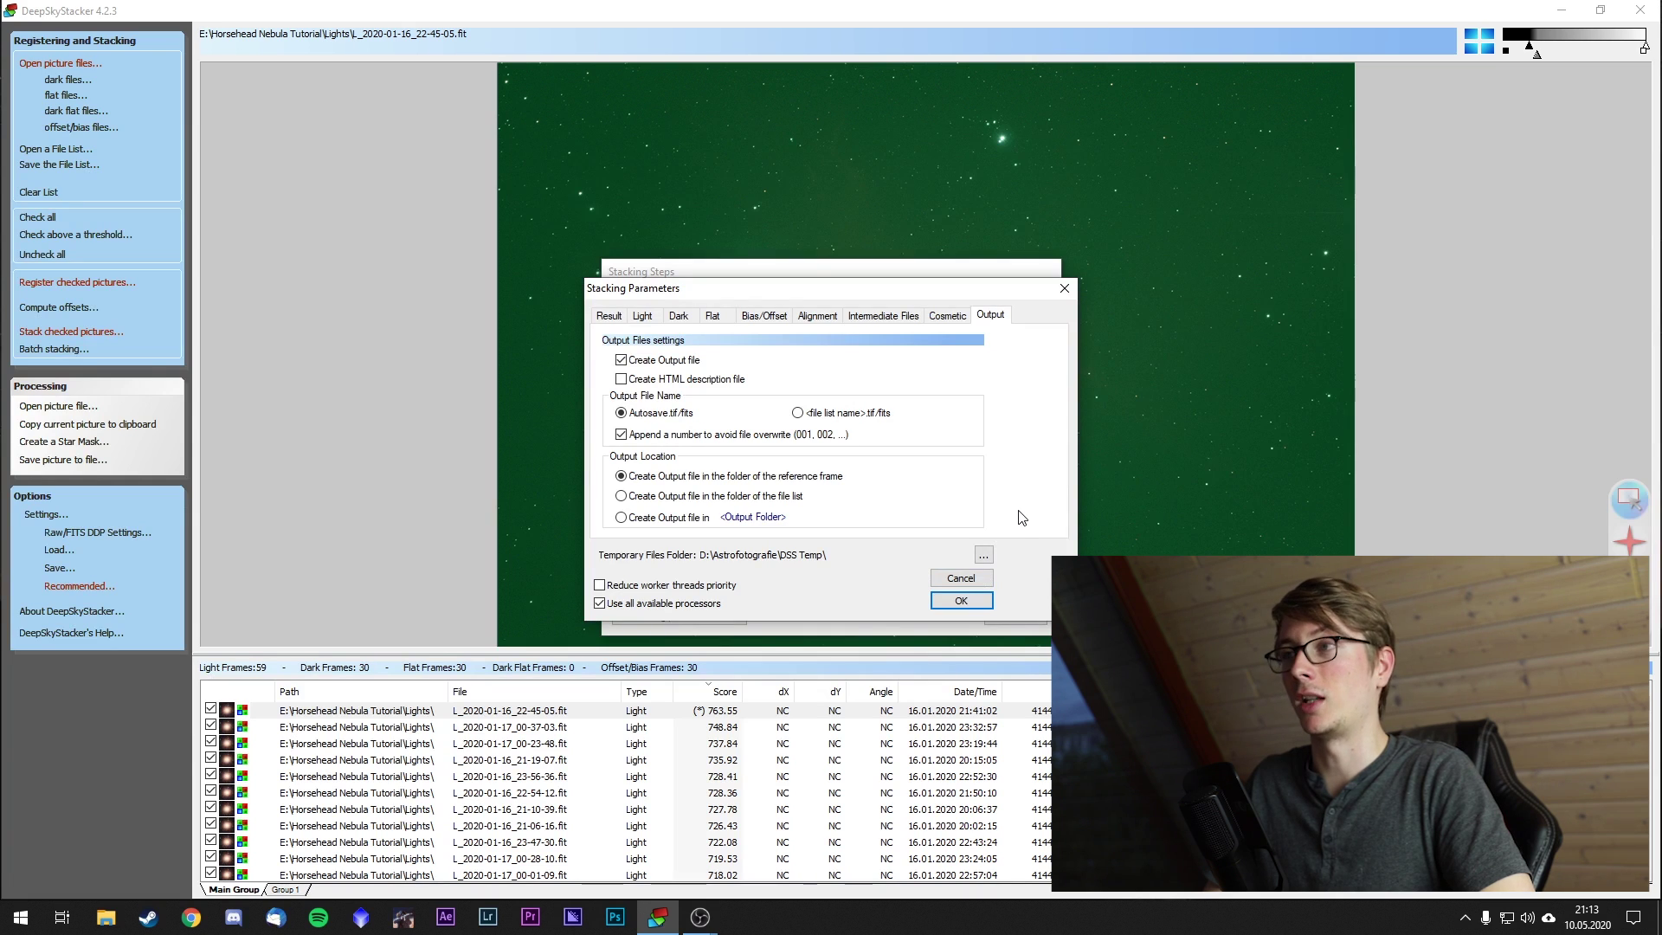
# Accept the stacking parameters, review the Stacking Steps summary and bring up Recommended Settings.
pyautogui.click(960, 600)
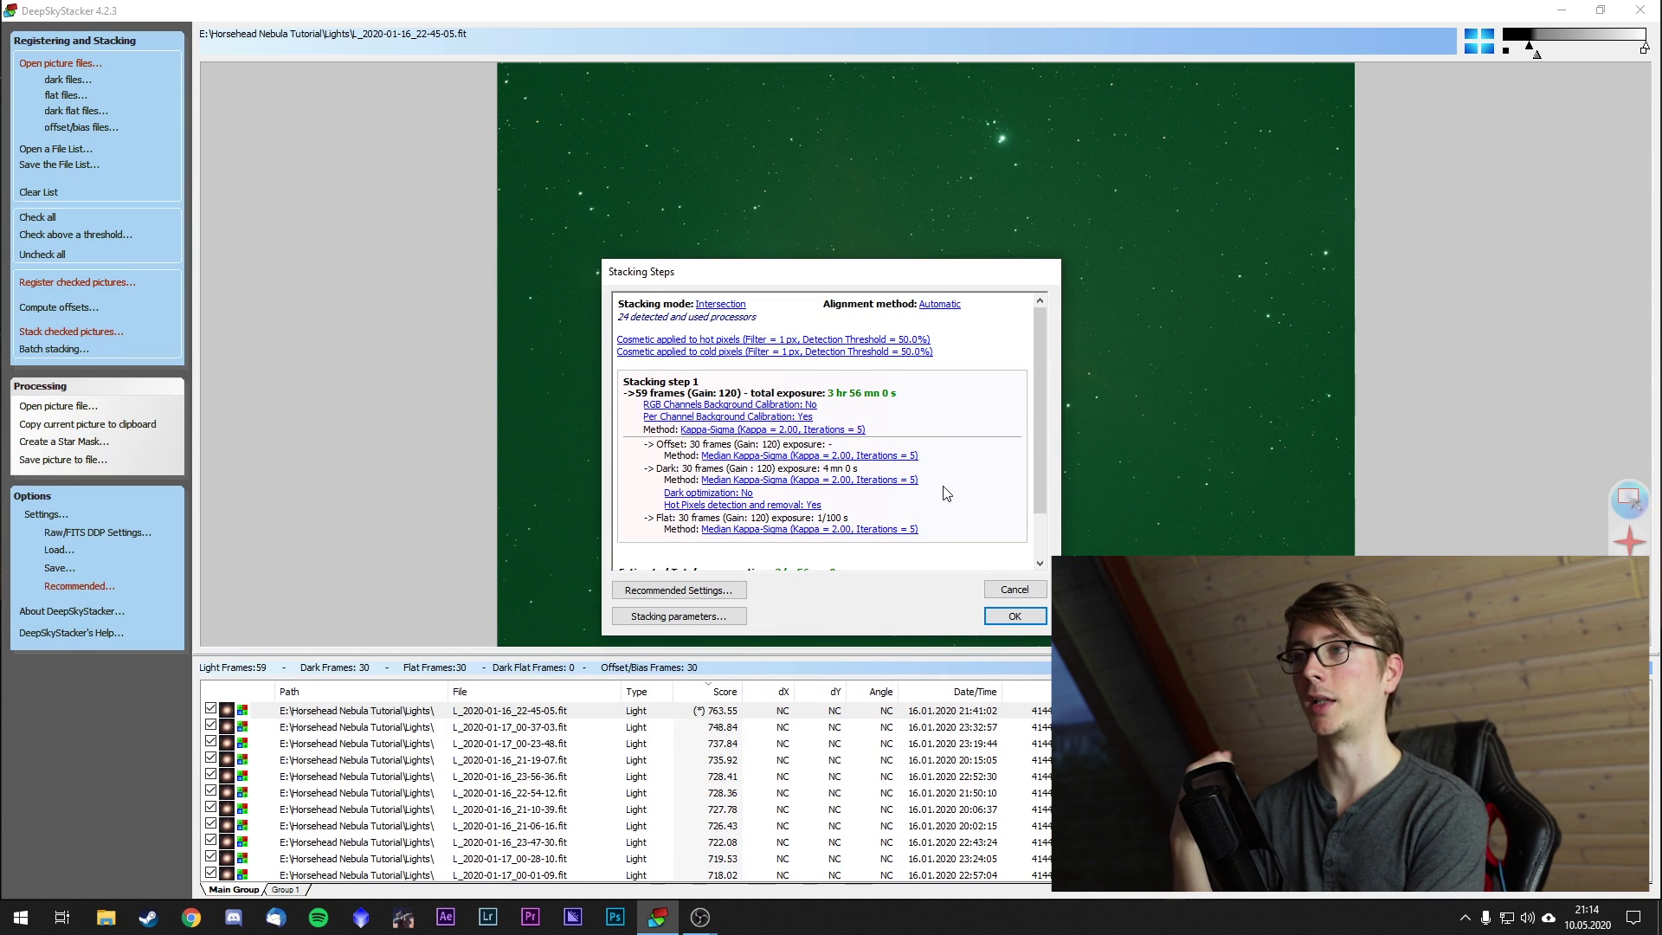
pyautogui.scroll(-2, 944, 504)
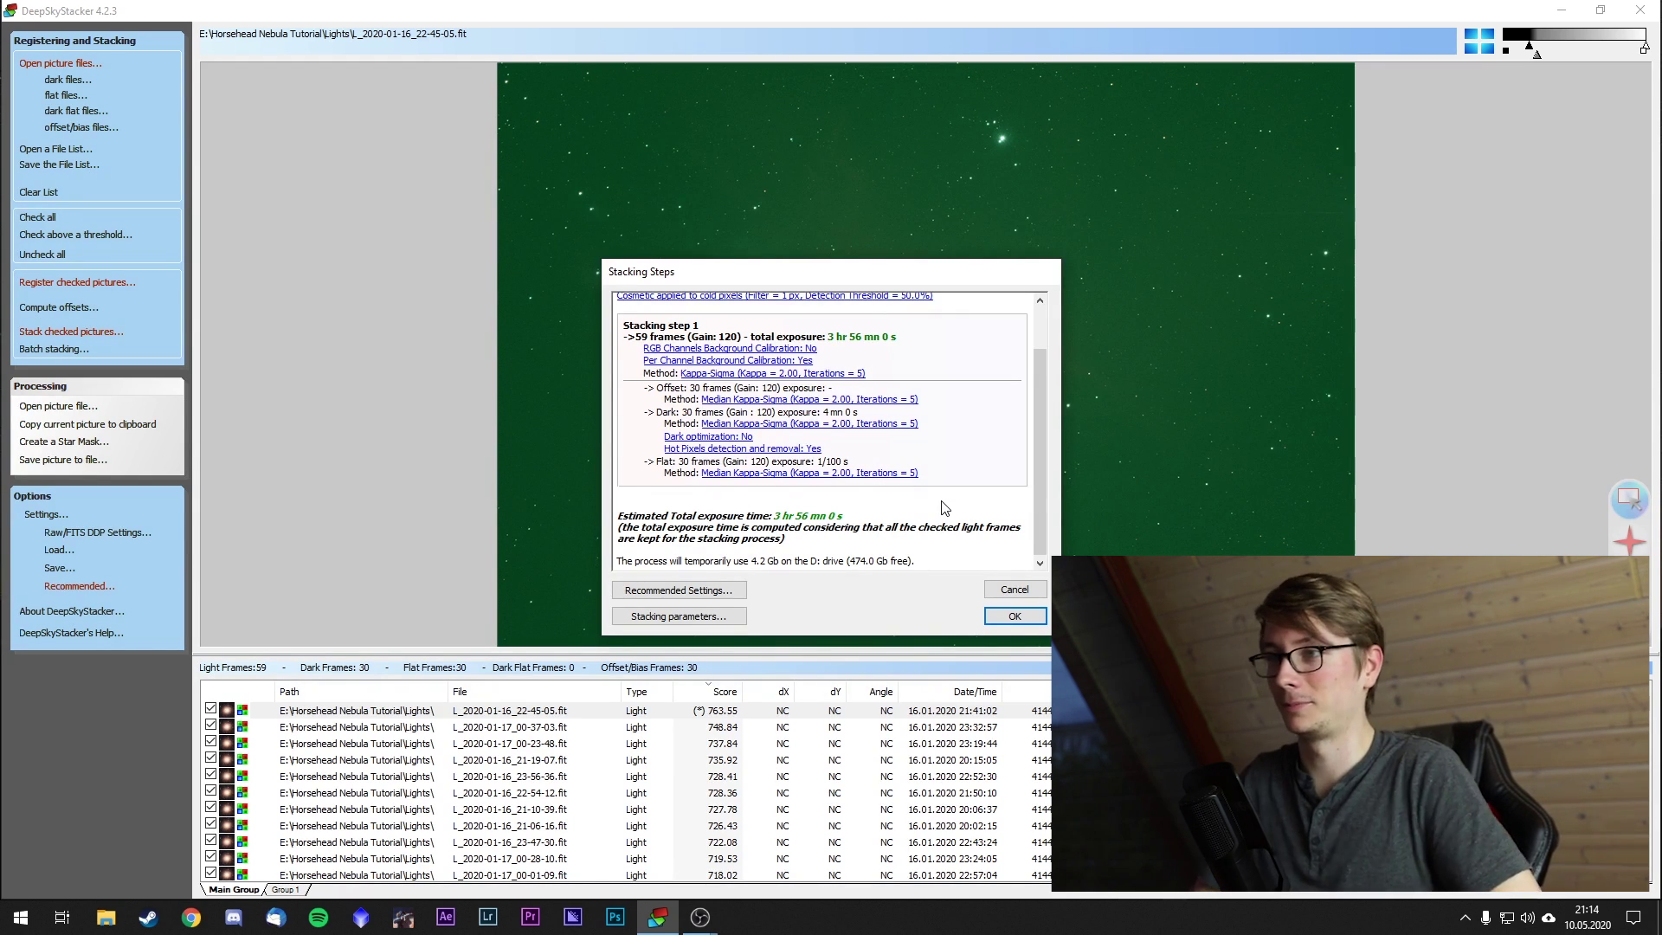
pyautogui.click(734, 591)
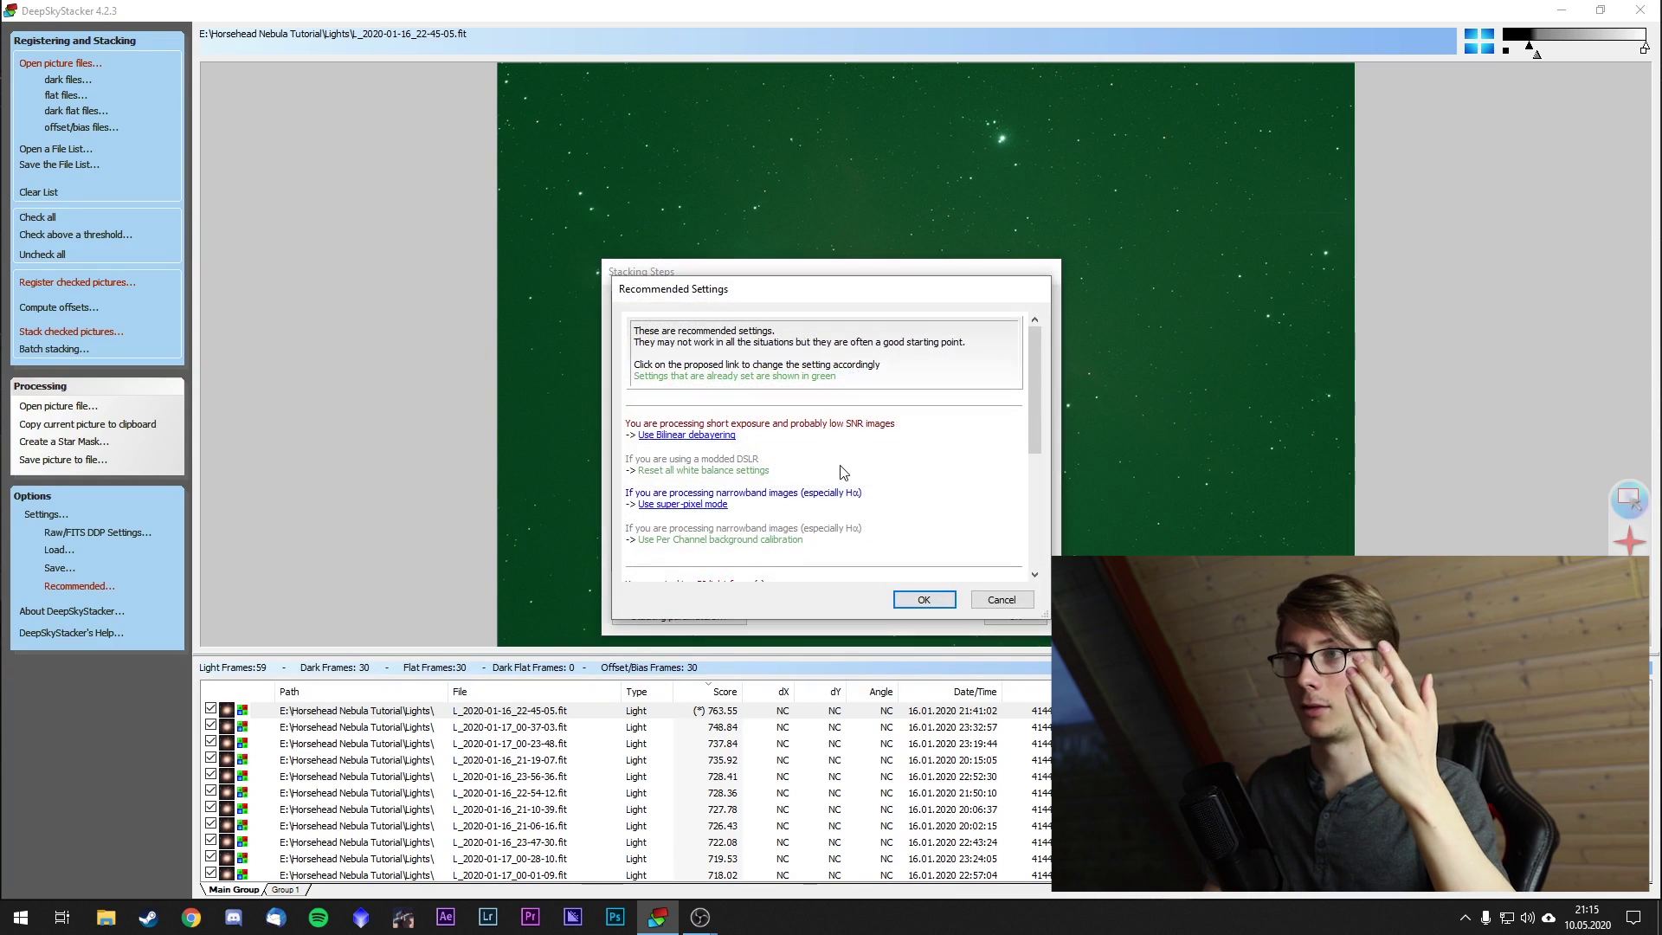
# Apply the recommended Bilinear debayering and Sigma-Clipping combination method, then confirm.
pyautogui.scroll(-1, 900, 482)
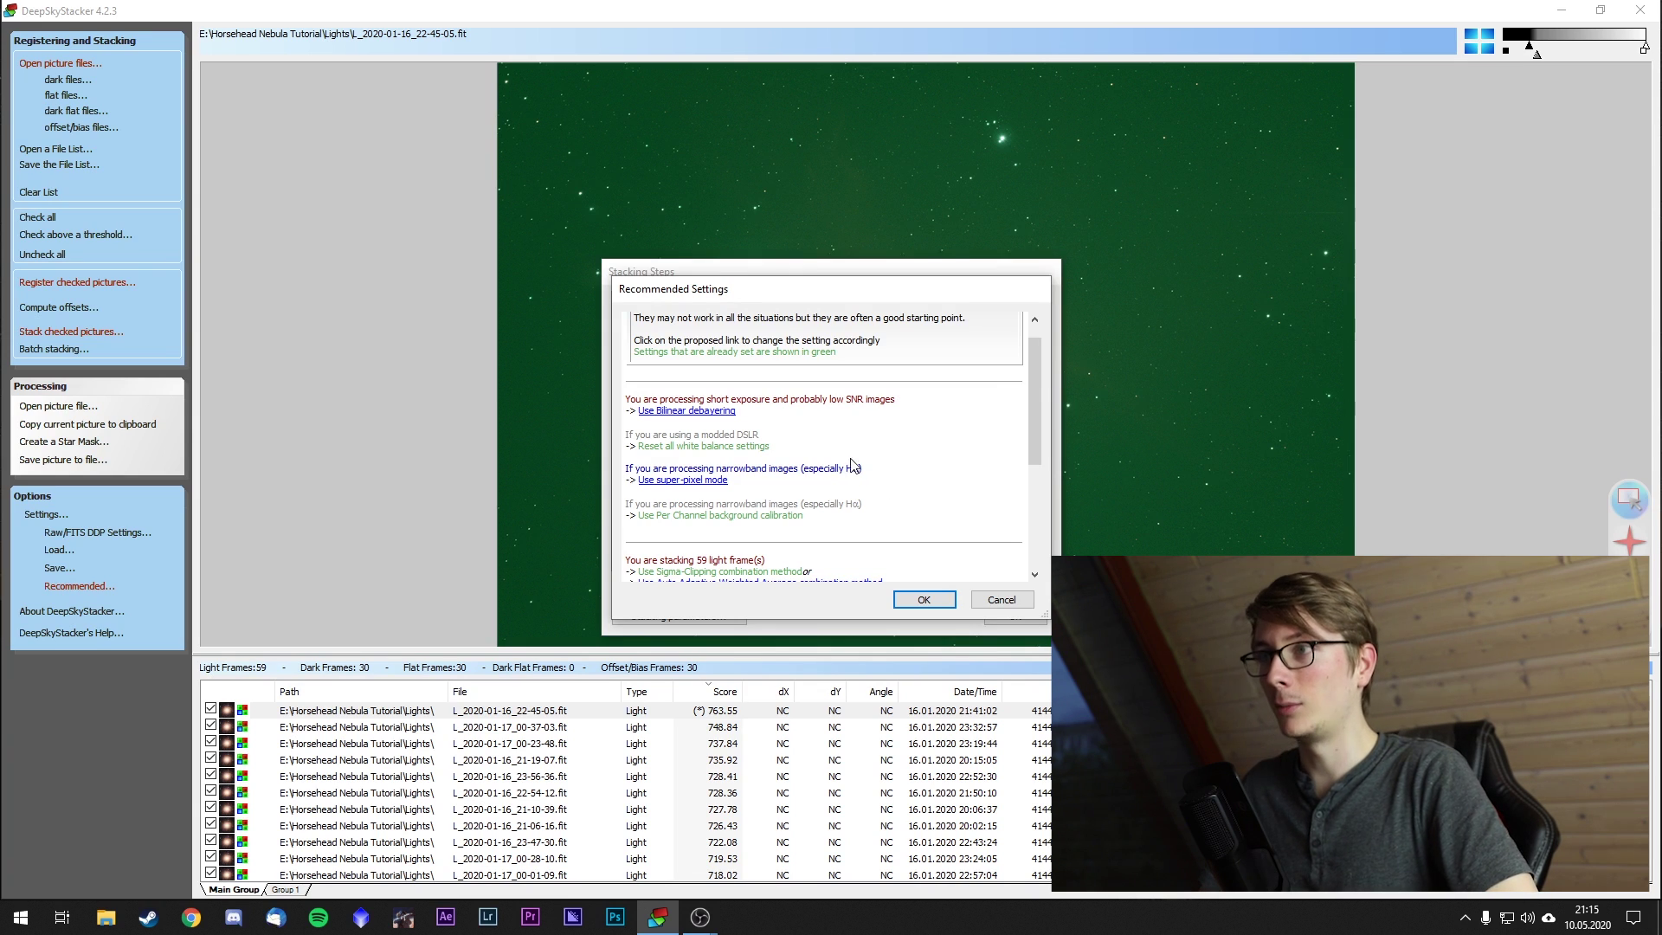
pyautogui.click(686, 411)
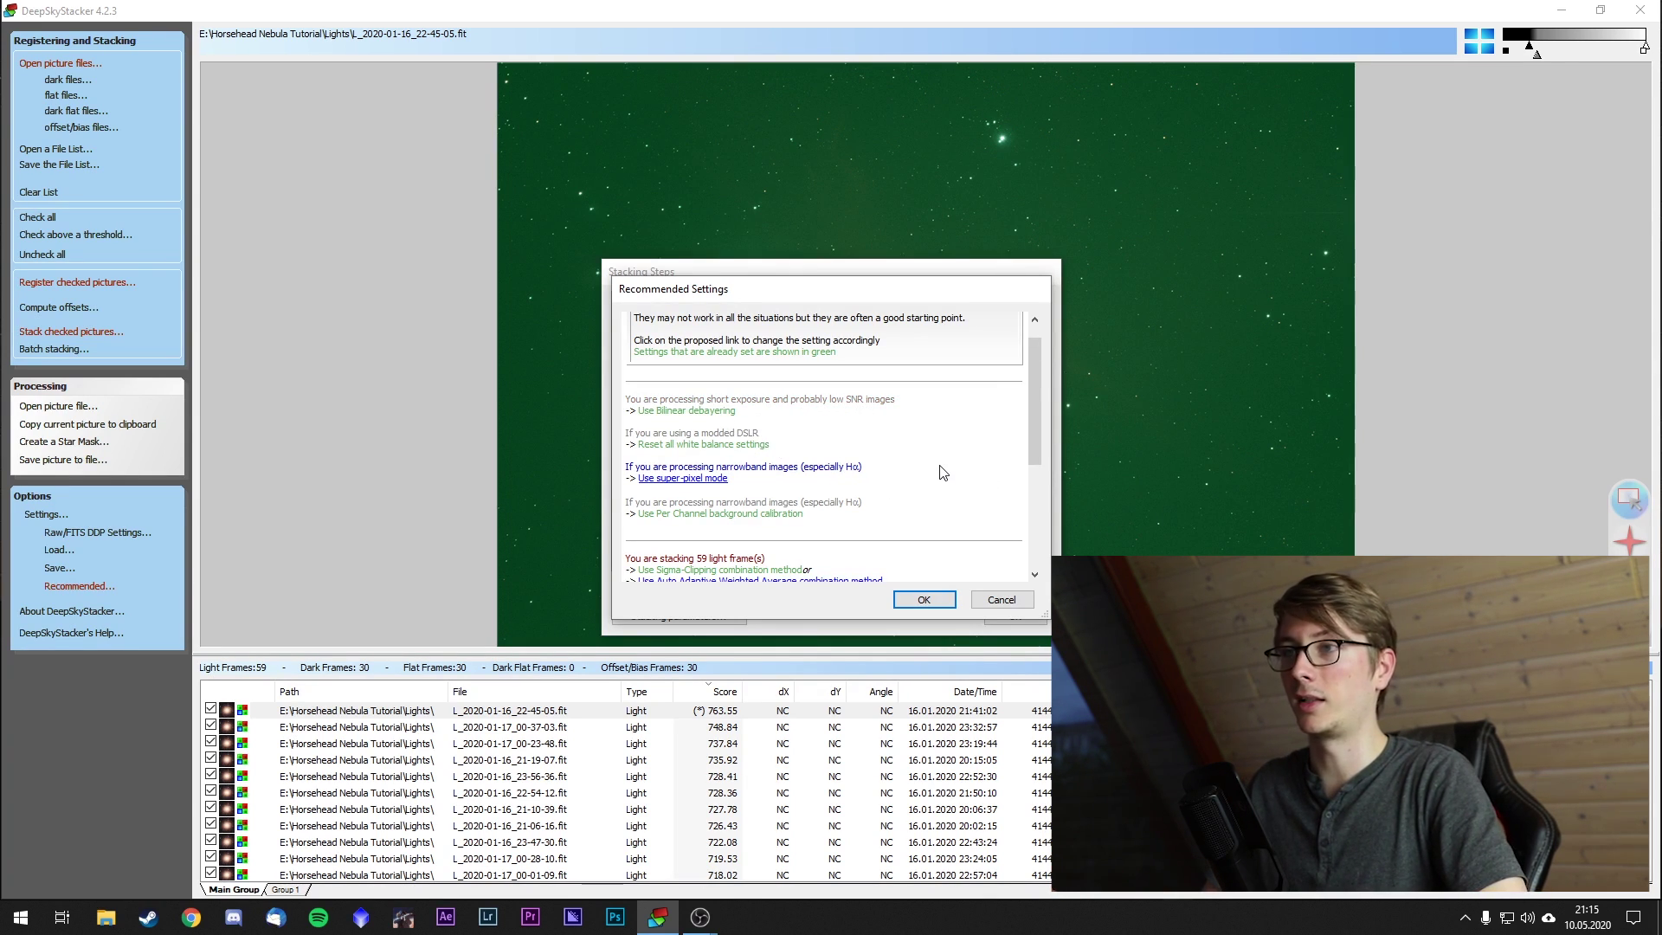
pyautogui.scroll(-1, 943, 472)
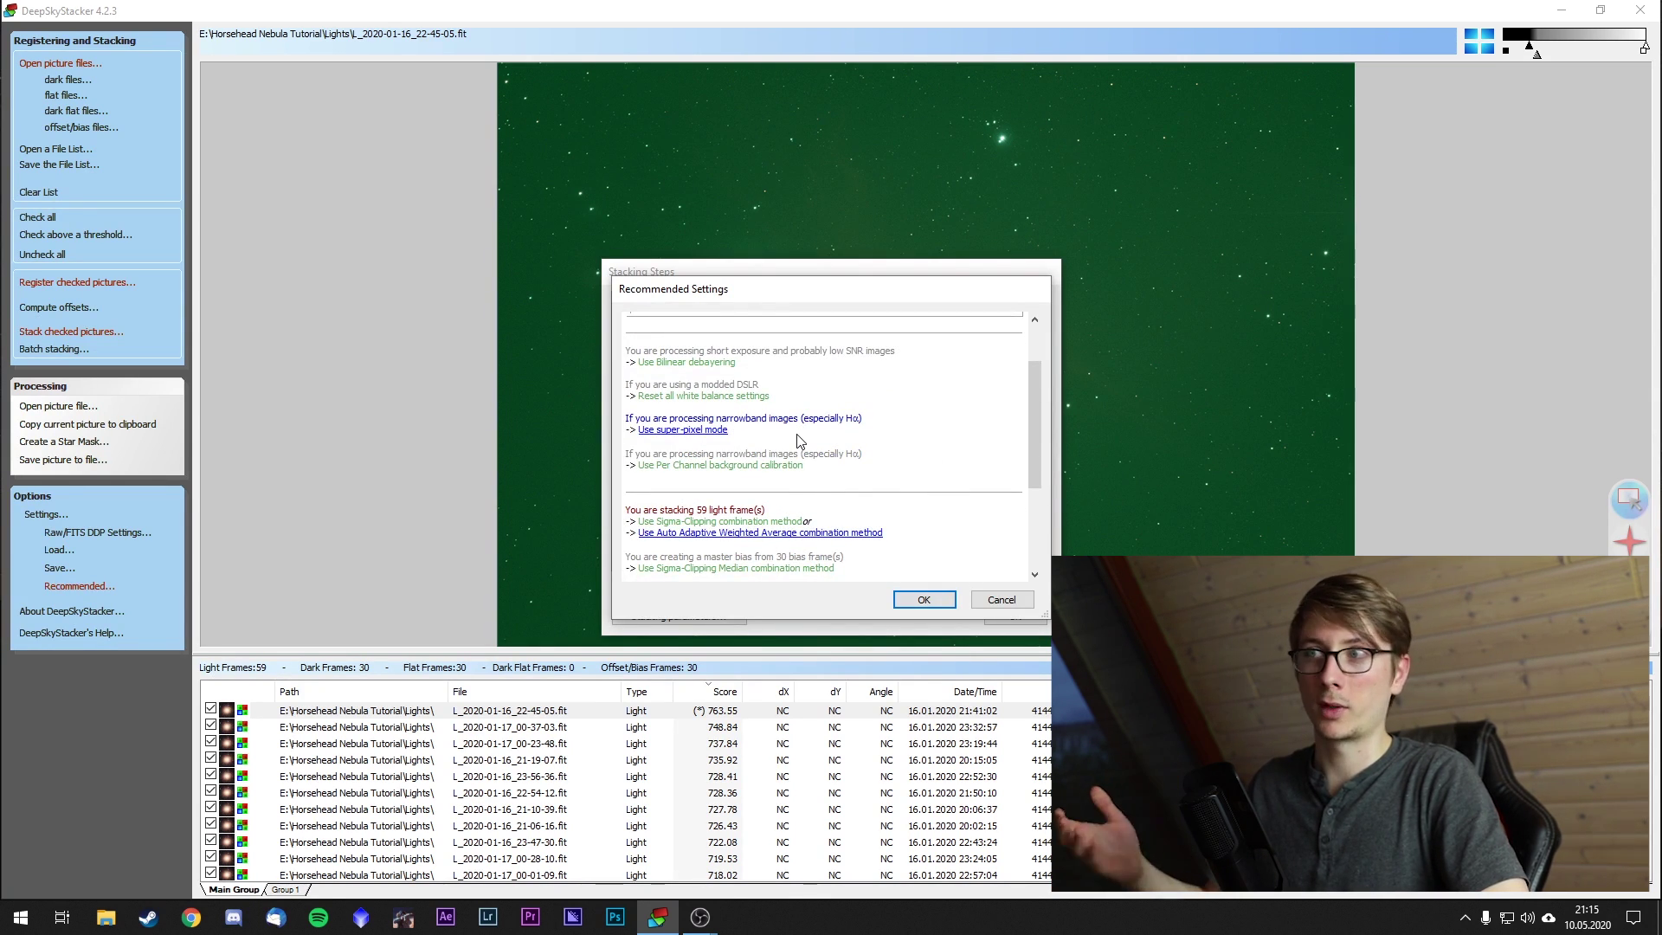
pyautogui.scroll(-1, 918, 463)
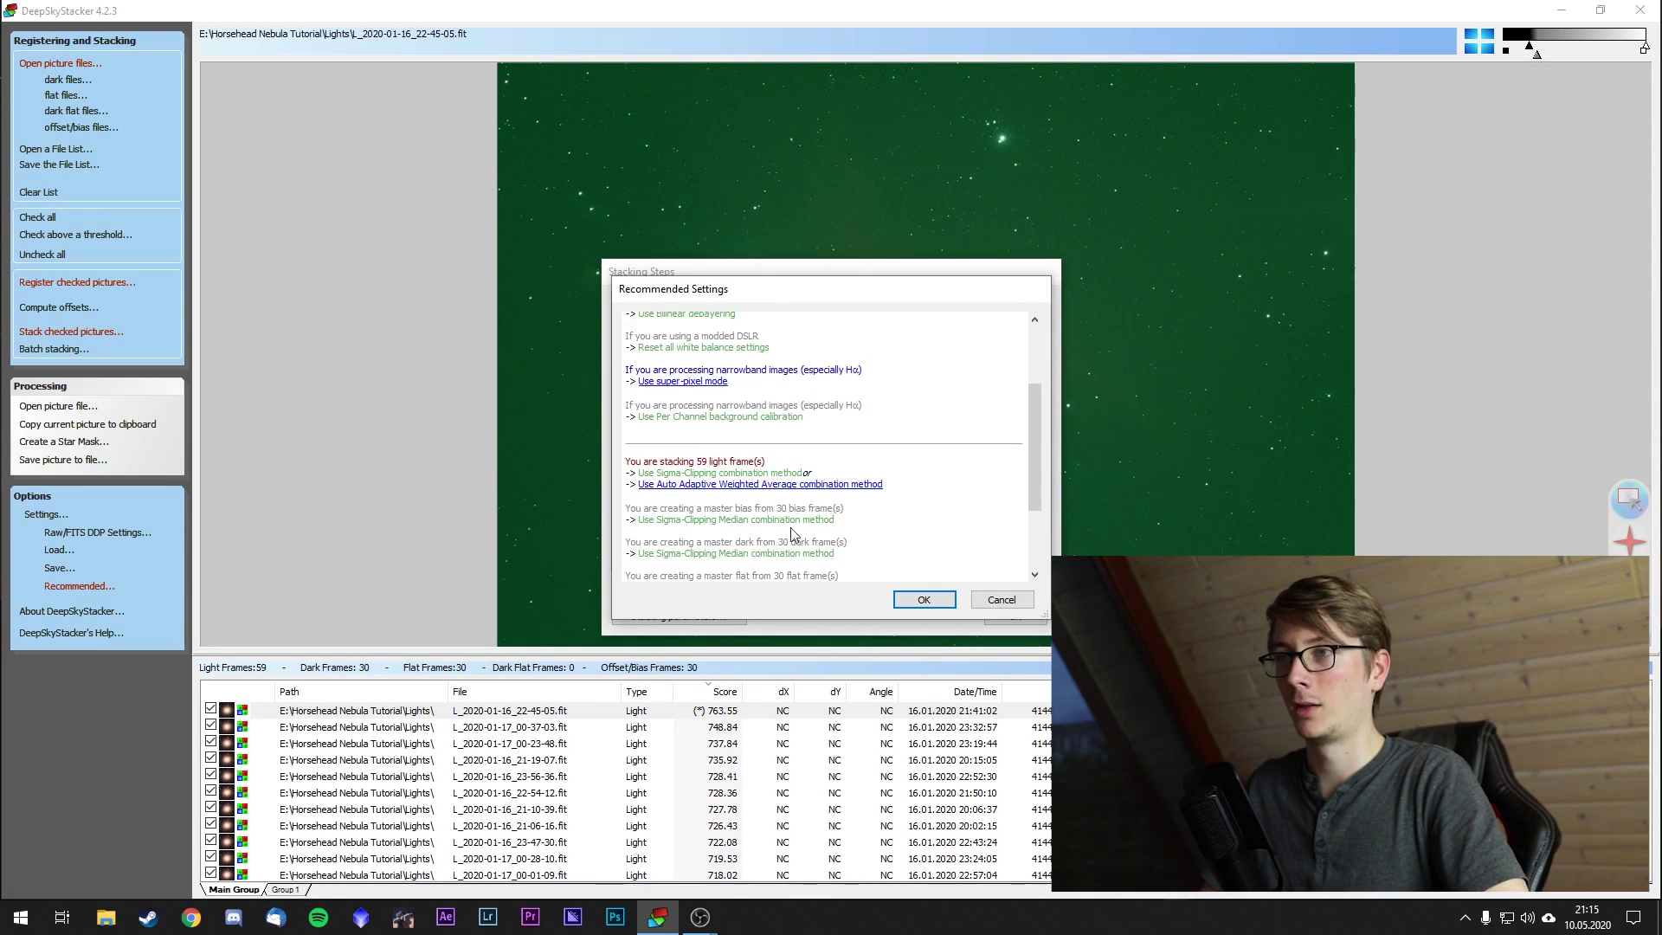
pyautogui.click(697, 473)
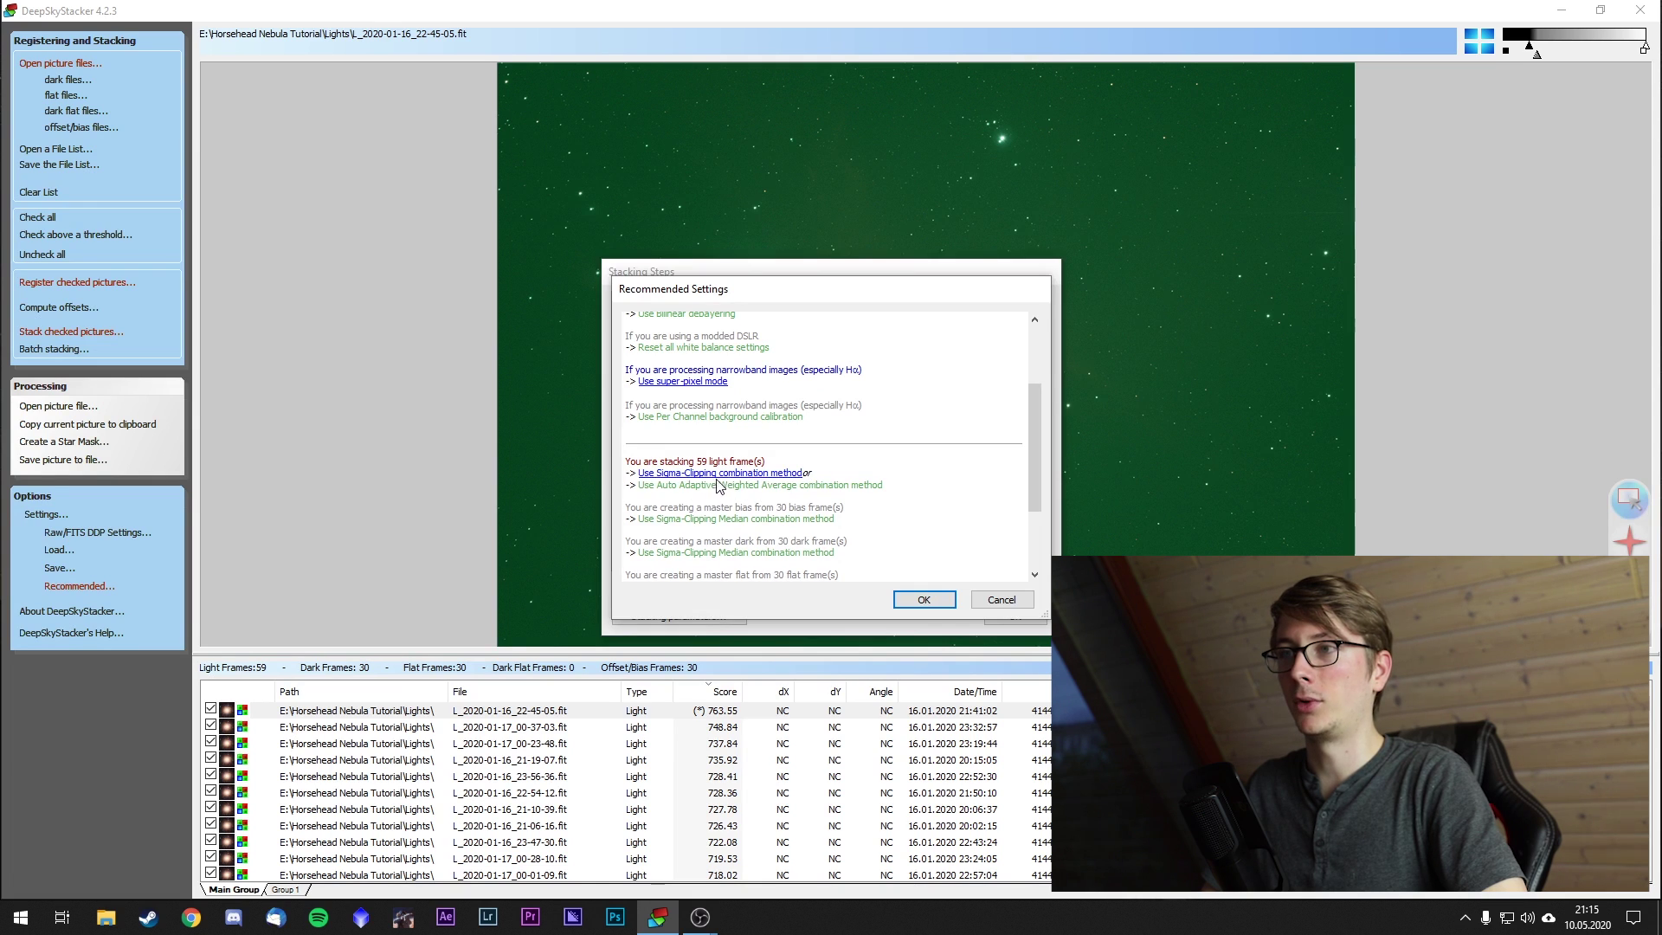
pyautogui.click(714, 473)
pyautogui.click(730, 474)
pyautogui.click(831, 486)
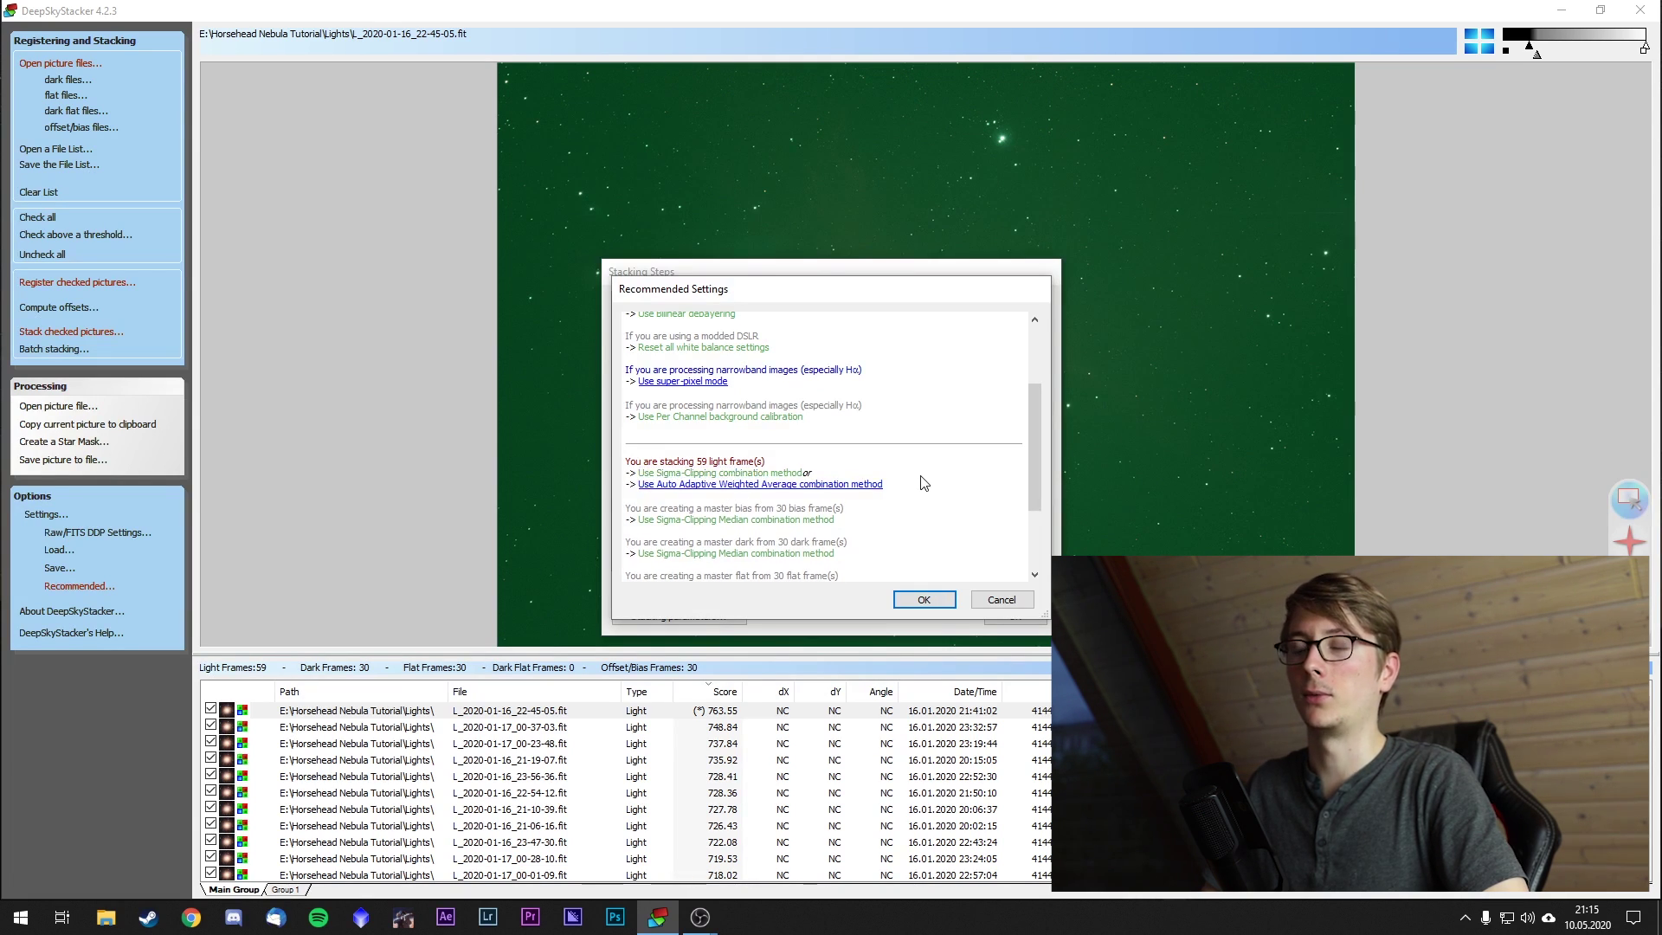
pyautogui.scroll(-3, 919, 489)
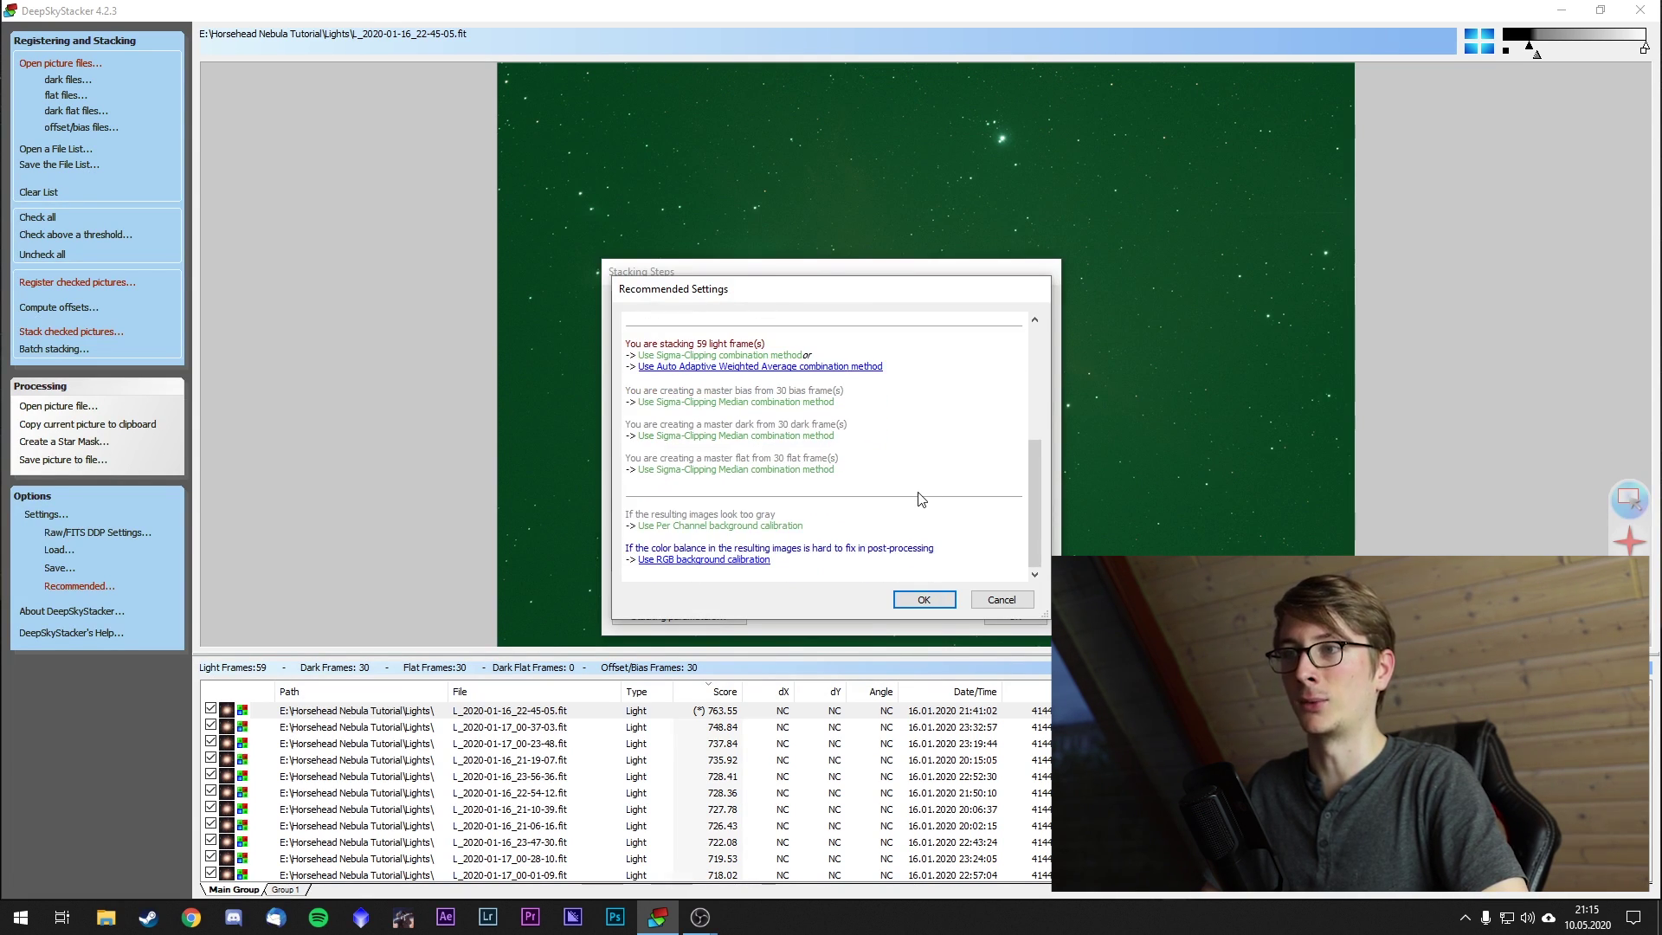
pyautogui.click(923, 597)
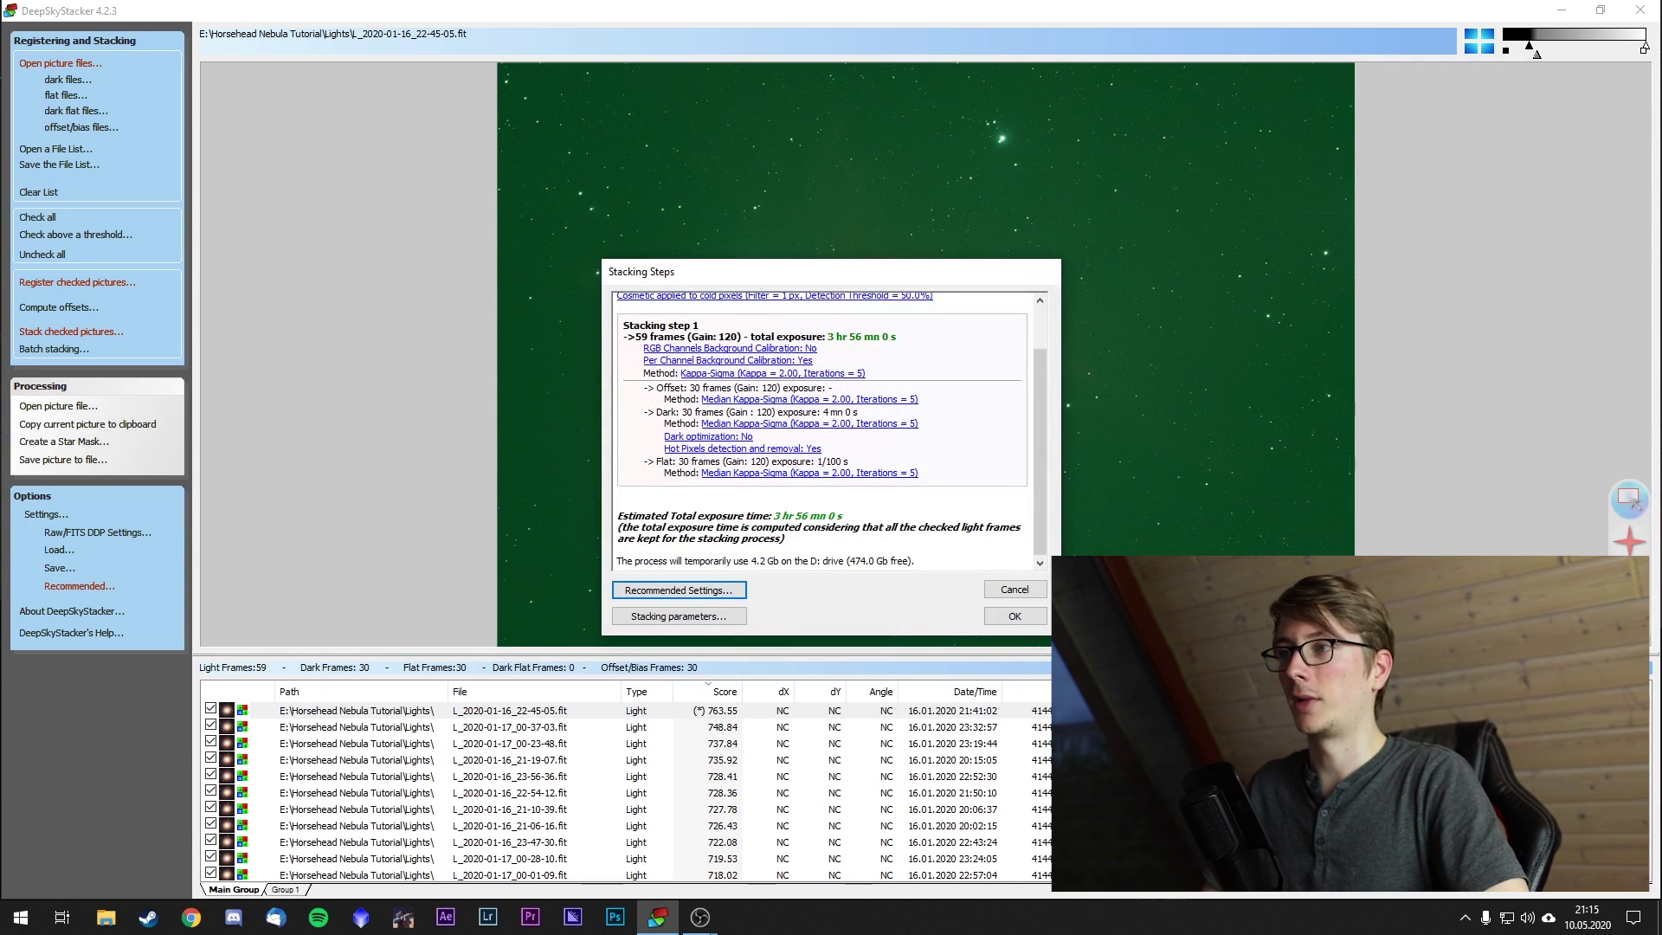
# Start stacking the 59 Horsehead Nebula light frames and bring up a File Explorer window.
pyautogui.click(1036, 616)
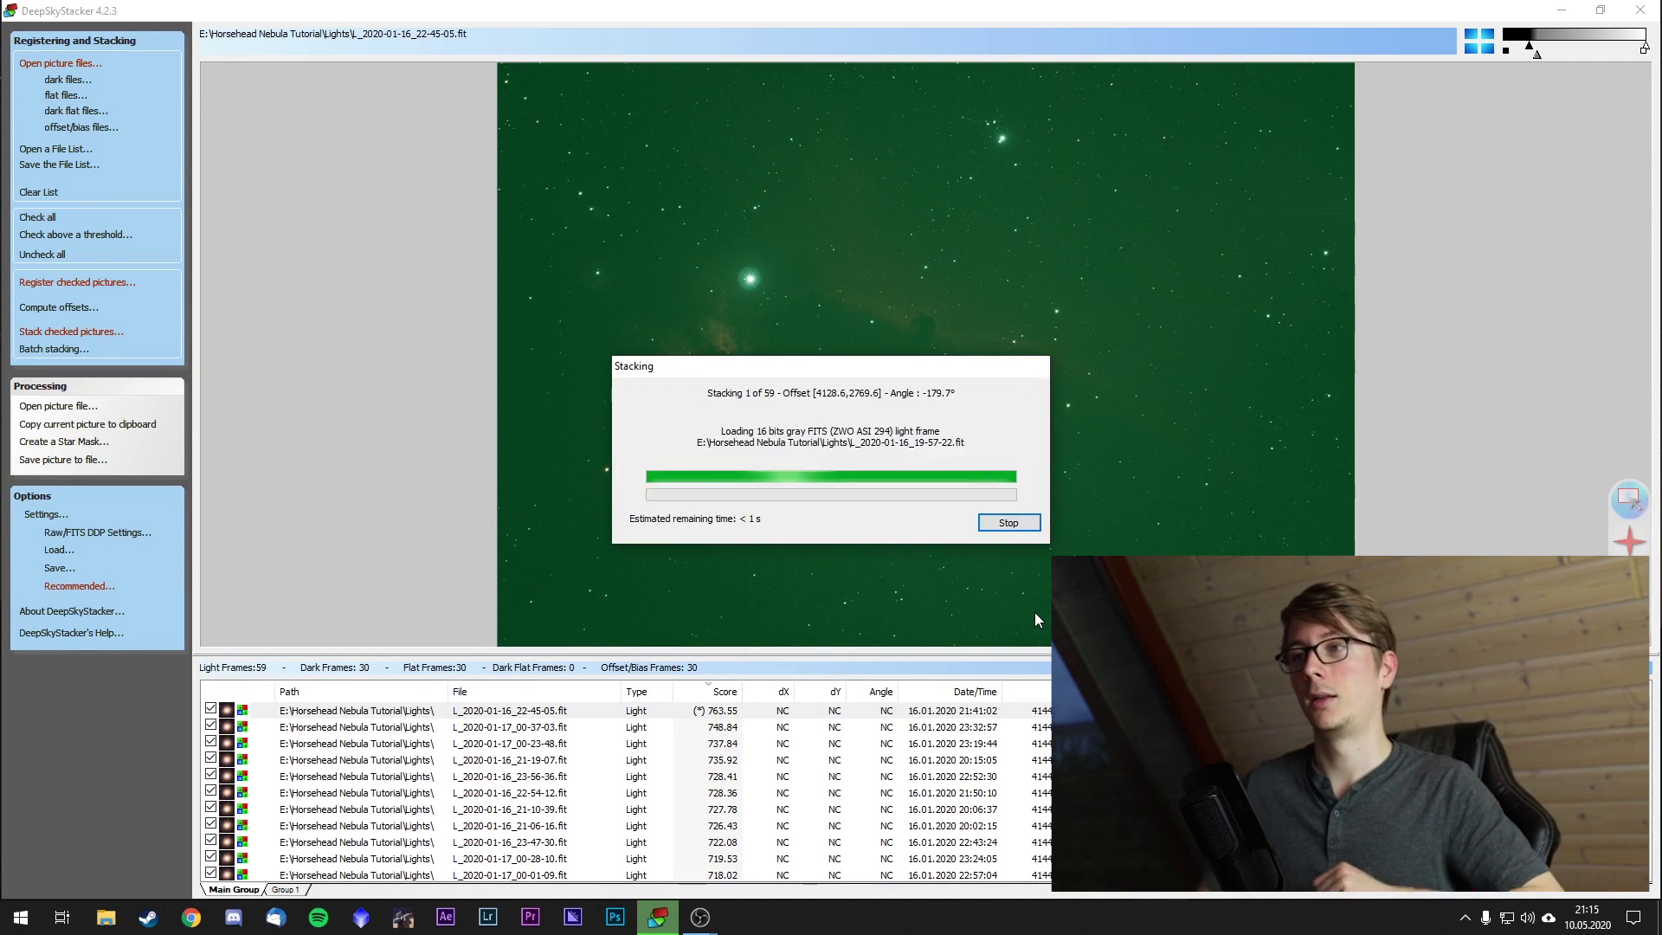
pyautogui.click(103, 921)
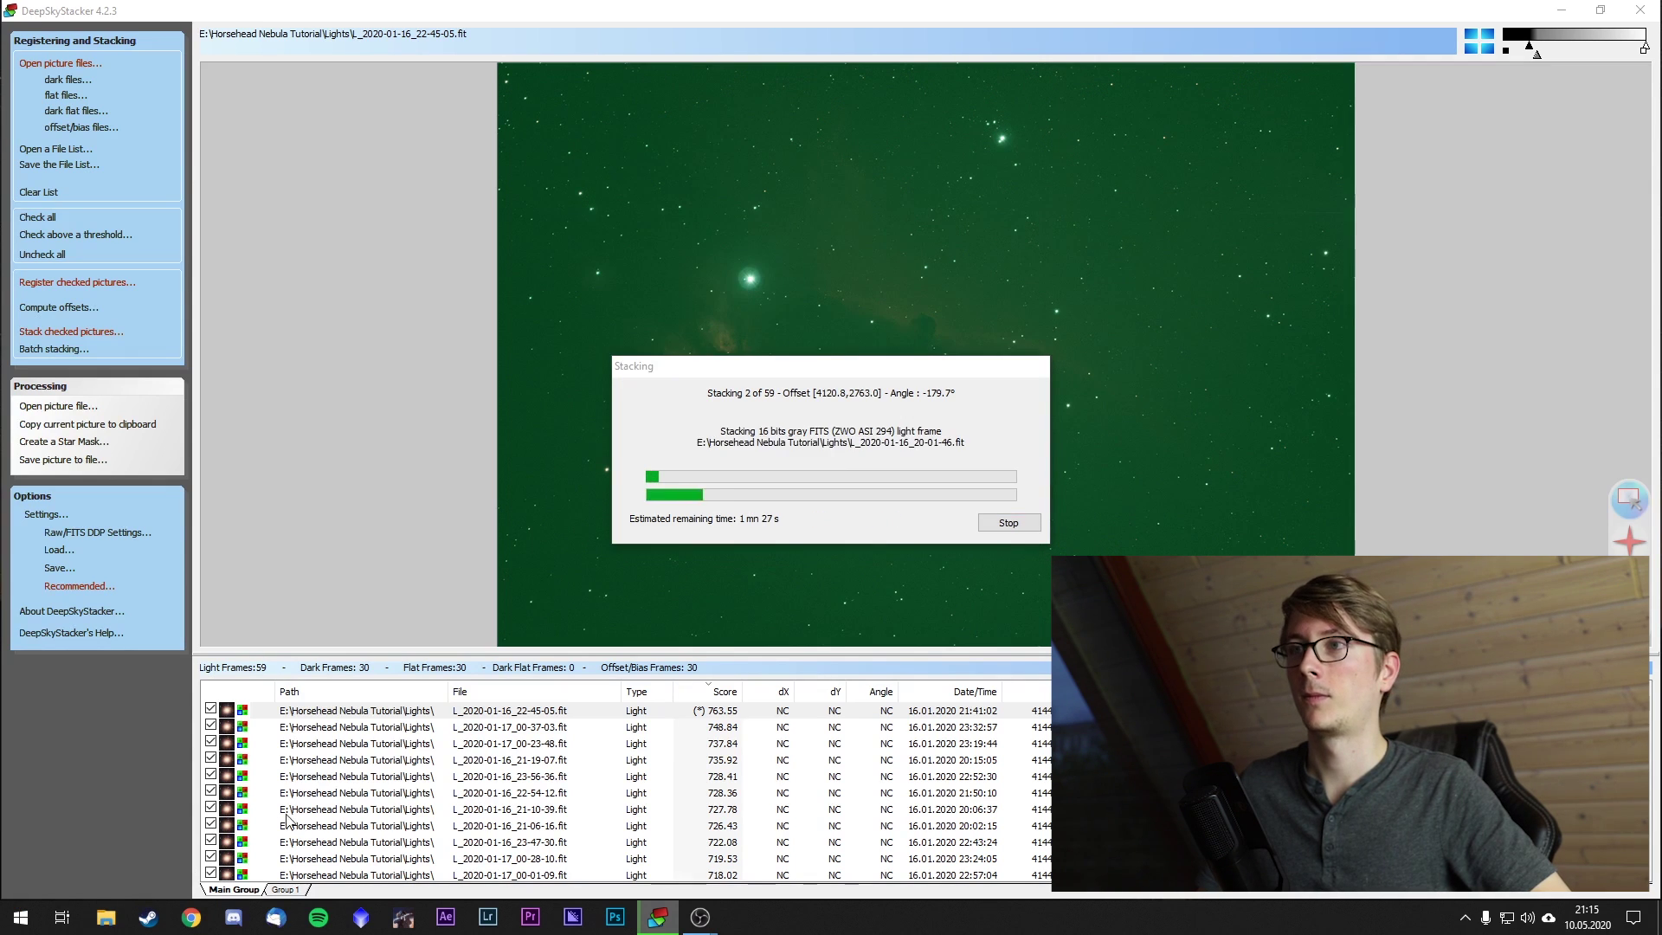
# Open the L_2020-01-16_20-01-46.Info file in AstroSSD (E:) > Horsehead Nebula Tutorial > Lights.
pyautogui.scroll(-1, 509, 450)
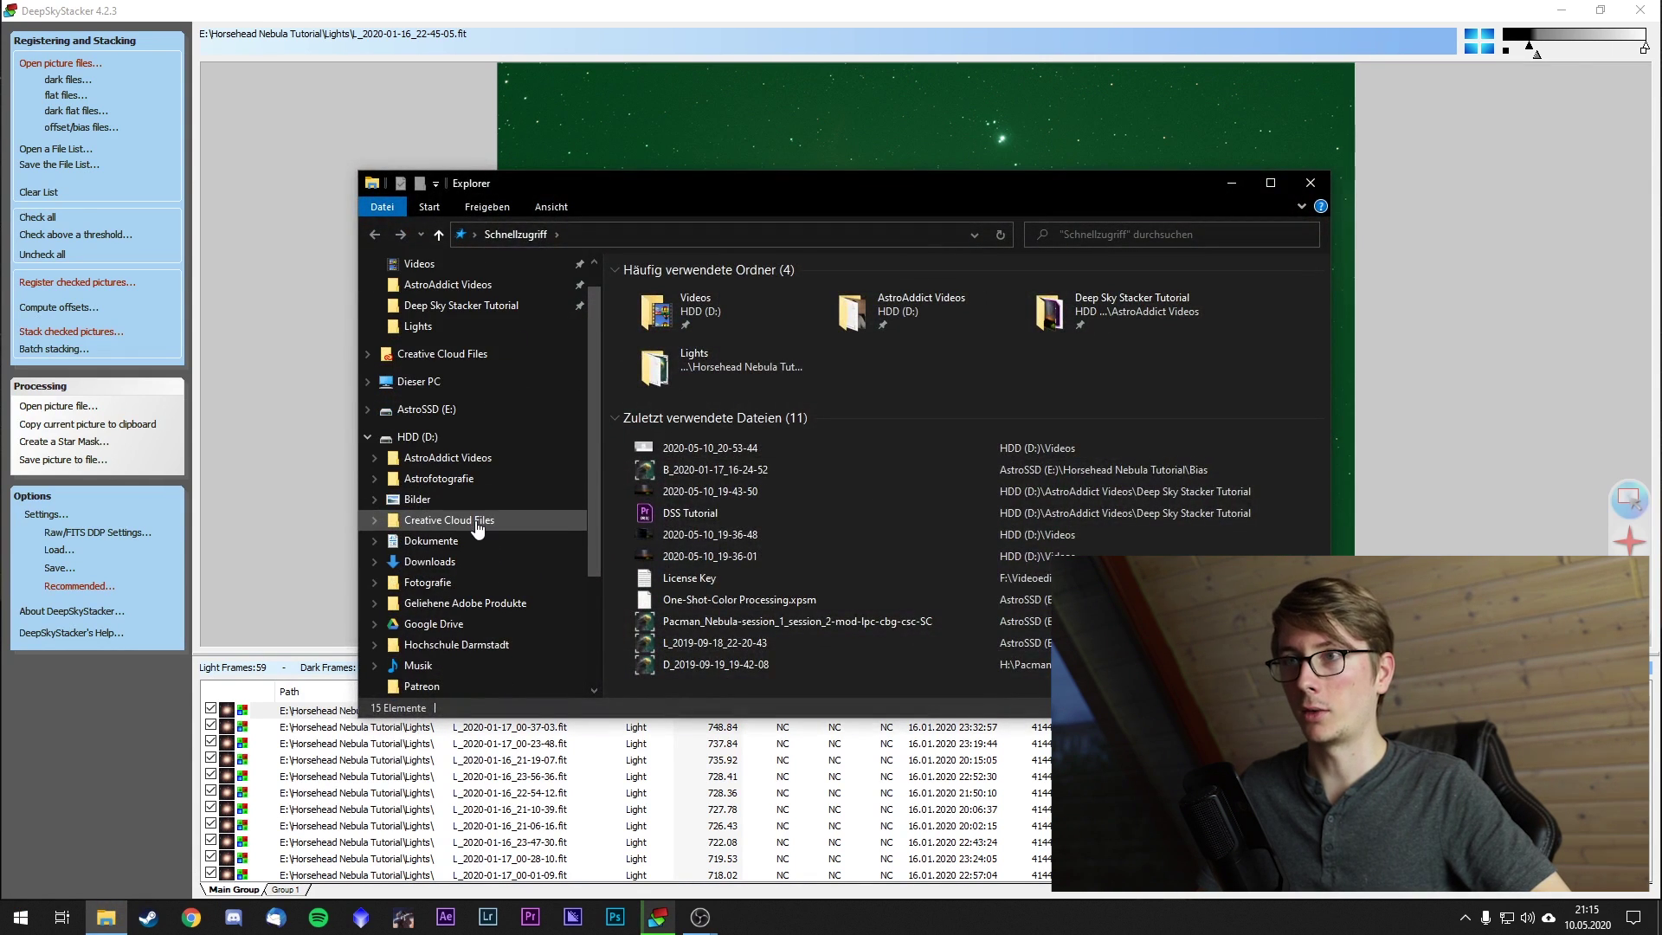
pyautogui.click(463, 407)
pyautogui.doubleClick(711, 345)
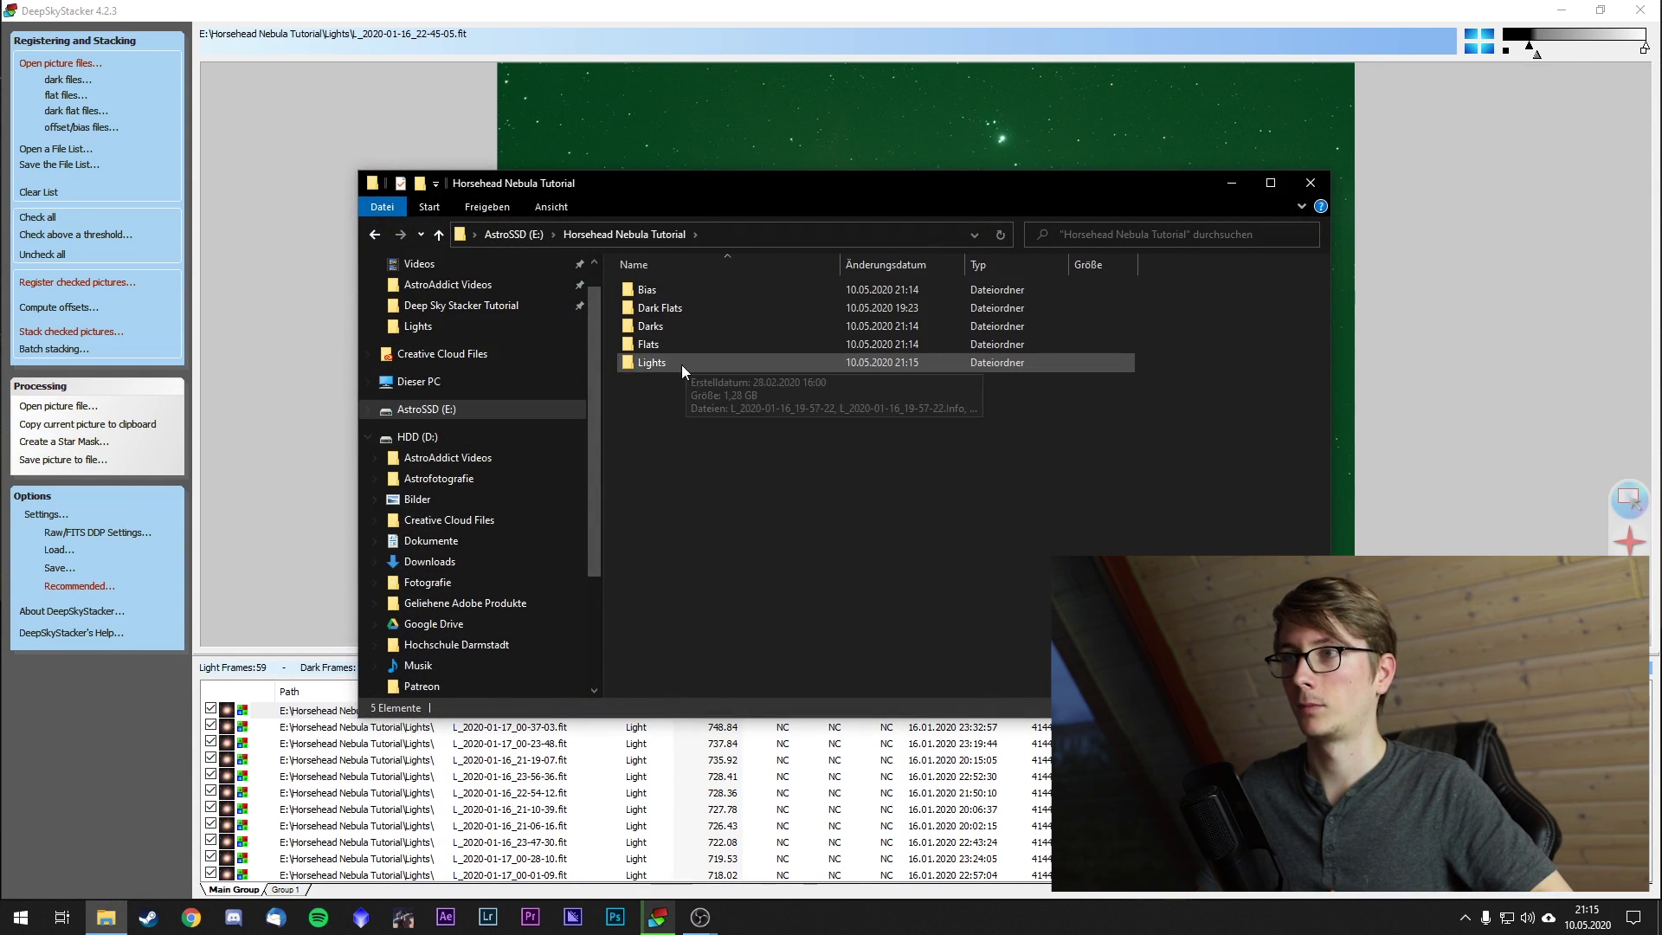
pyautogui.doubleClick(681, 366)
pyautogui.scroll(-15, 854, 482)
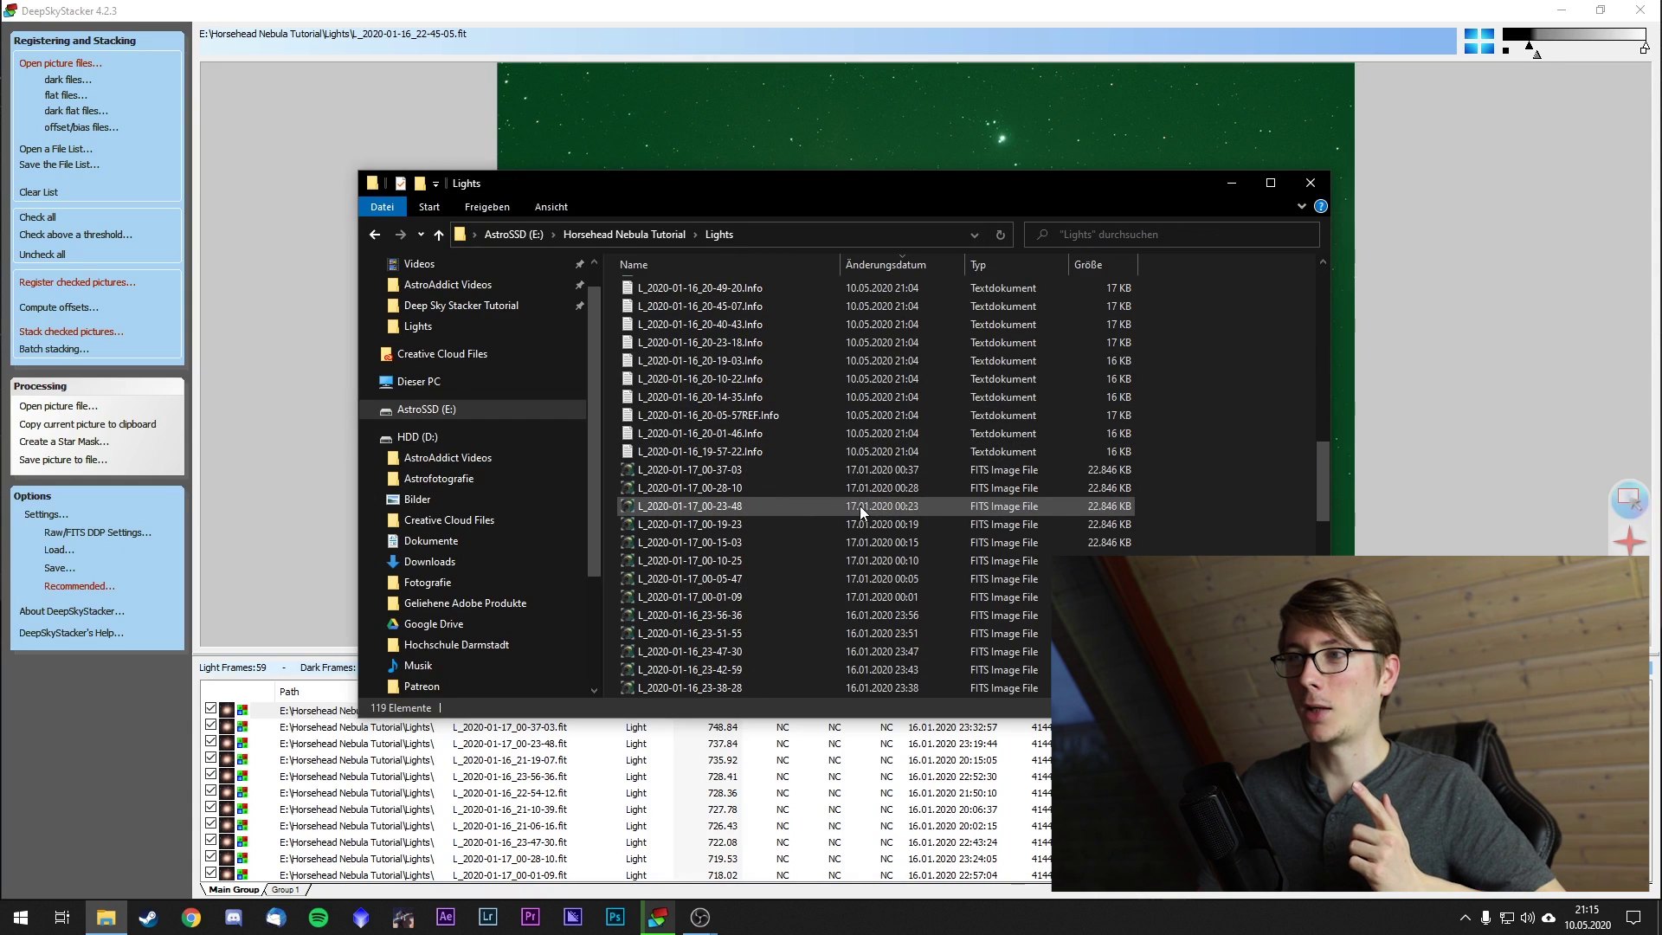
pyautogui.doubleClick(784, 433)
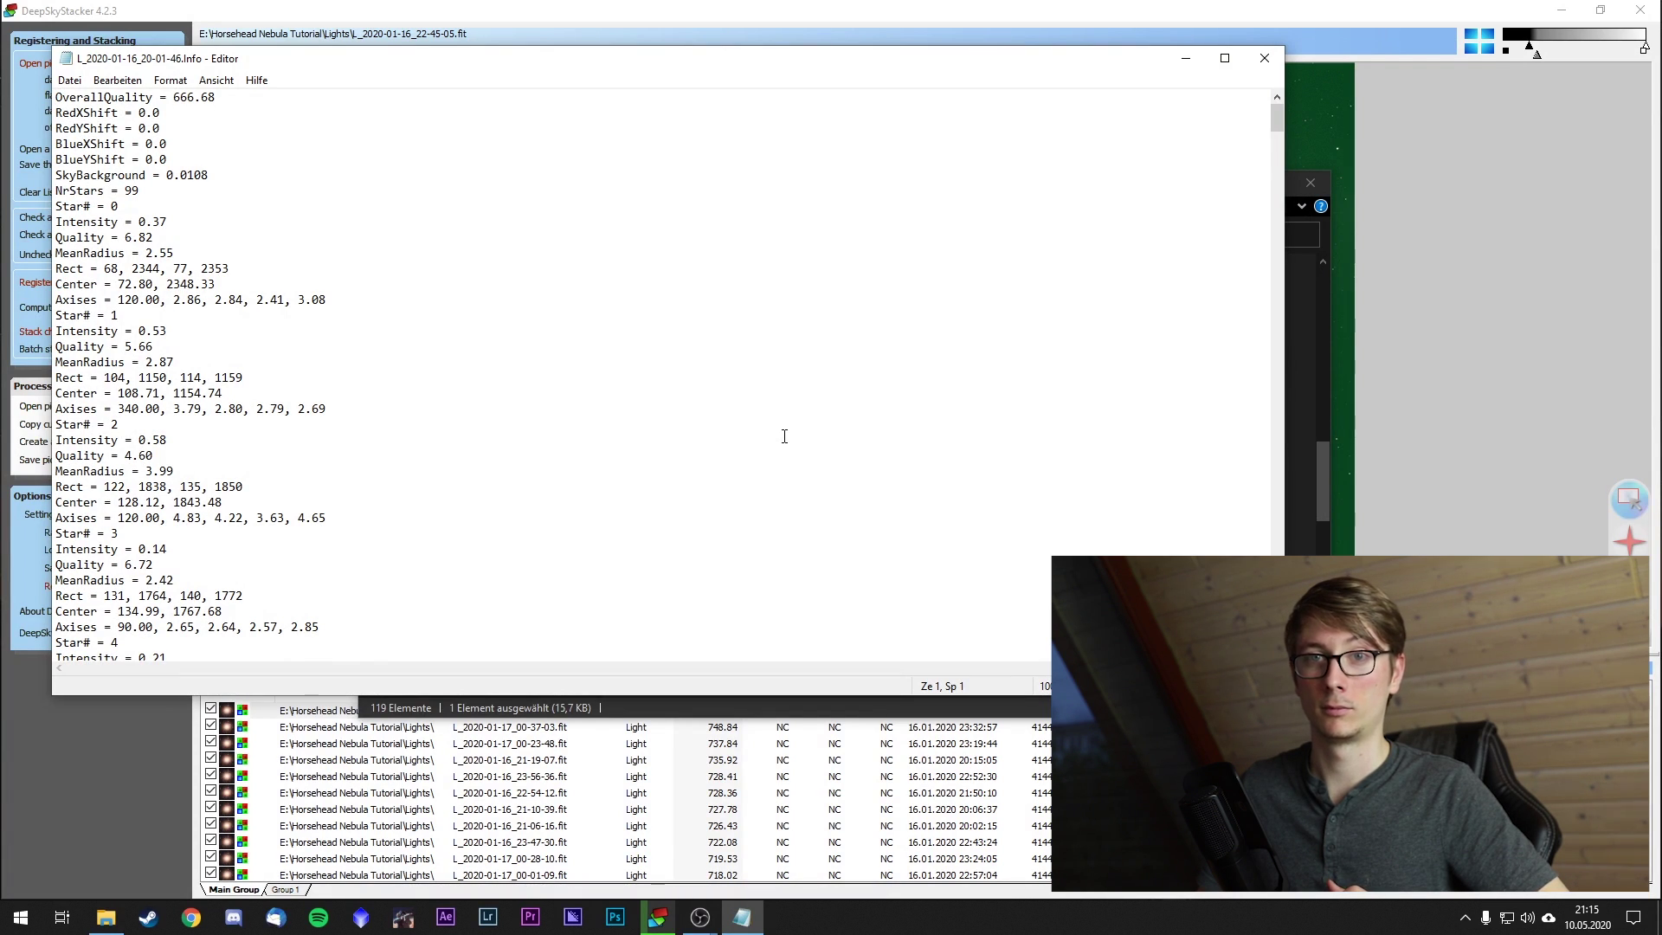
# Inspect and close the Info and new .stackinfo text files, then close the Lights window.
pyautogui.moveTo(1278, 114); pyautogui.dragTo(1272, 649)
pyautogui.click(1265, 58)
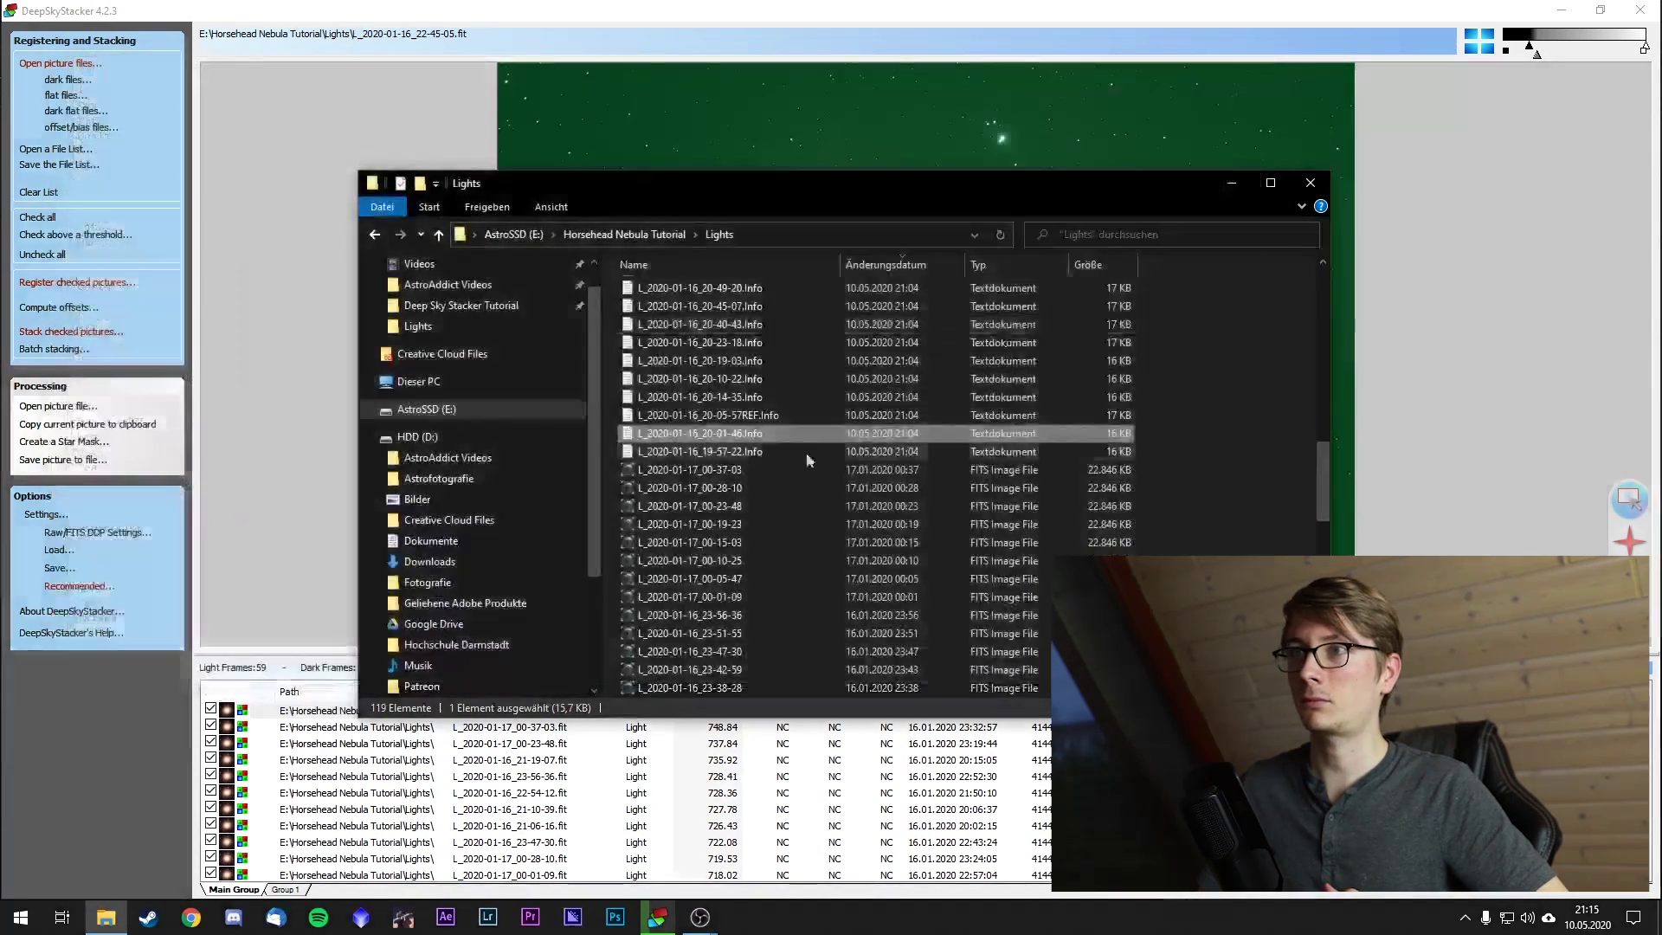
pyautogui.doubleClick(788, 289)
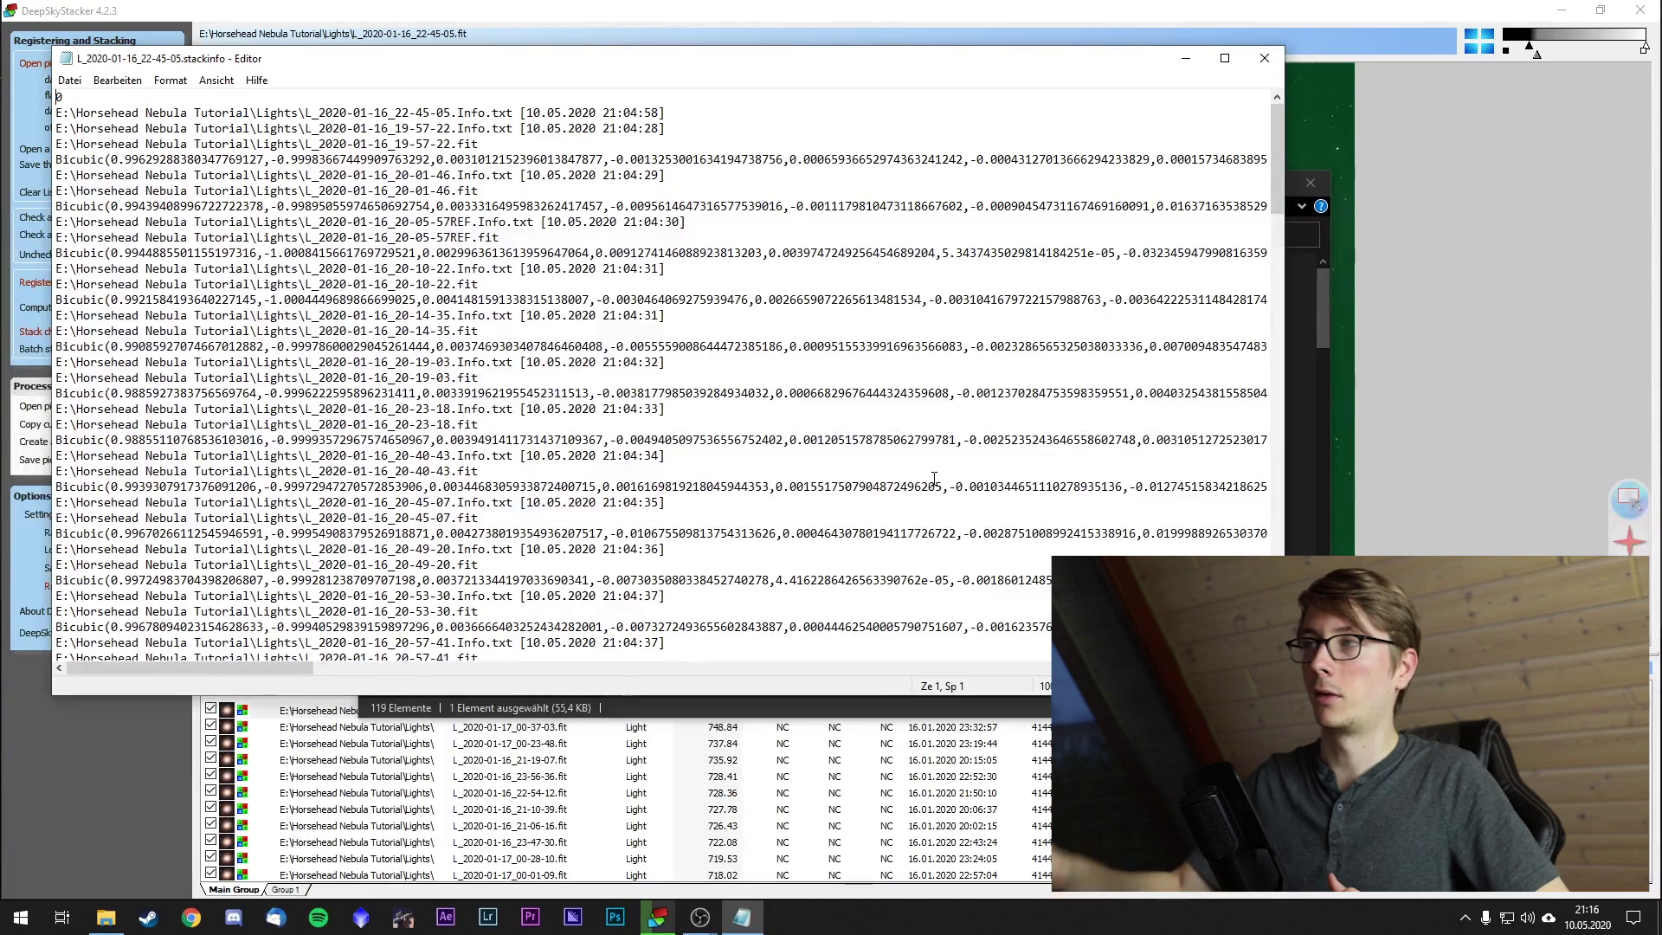
pyautogui.click(1264, 58)
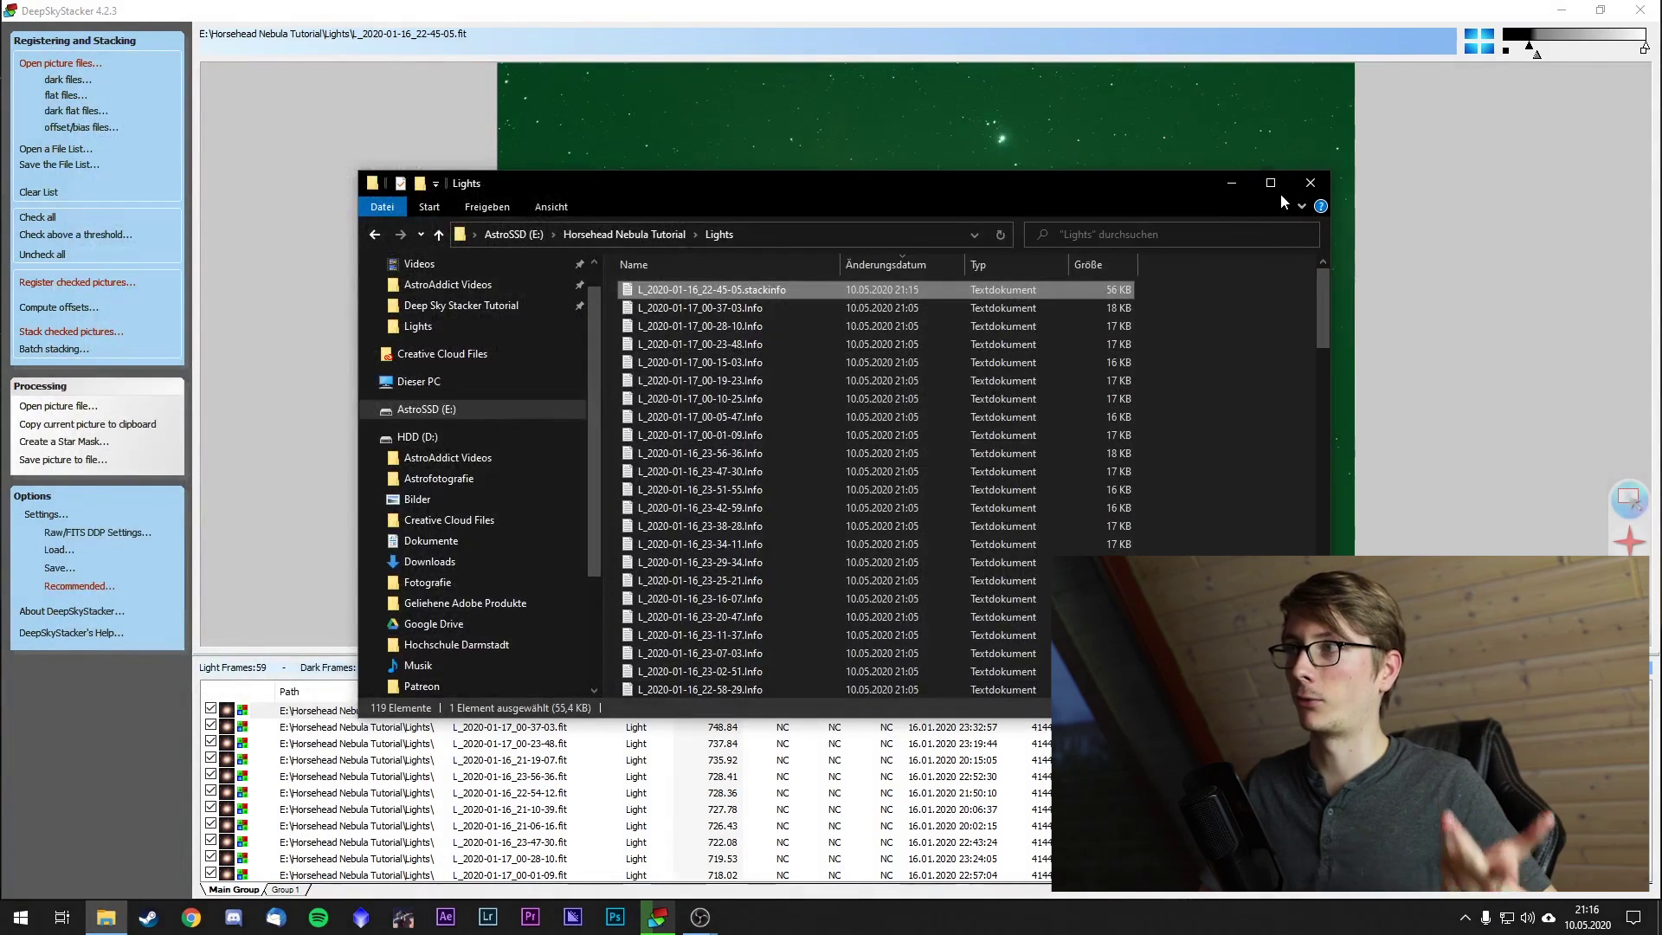
pyautogui.click(1309, 181)
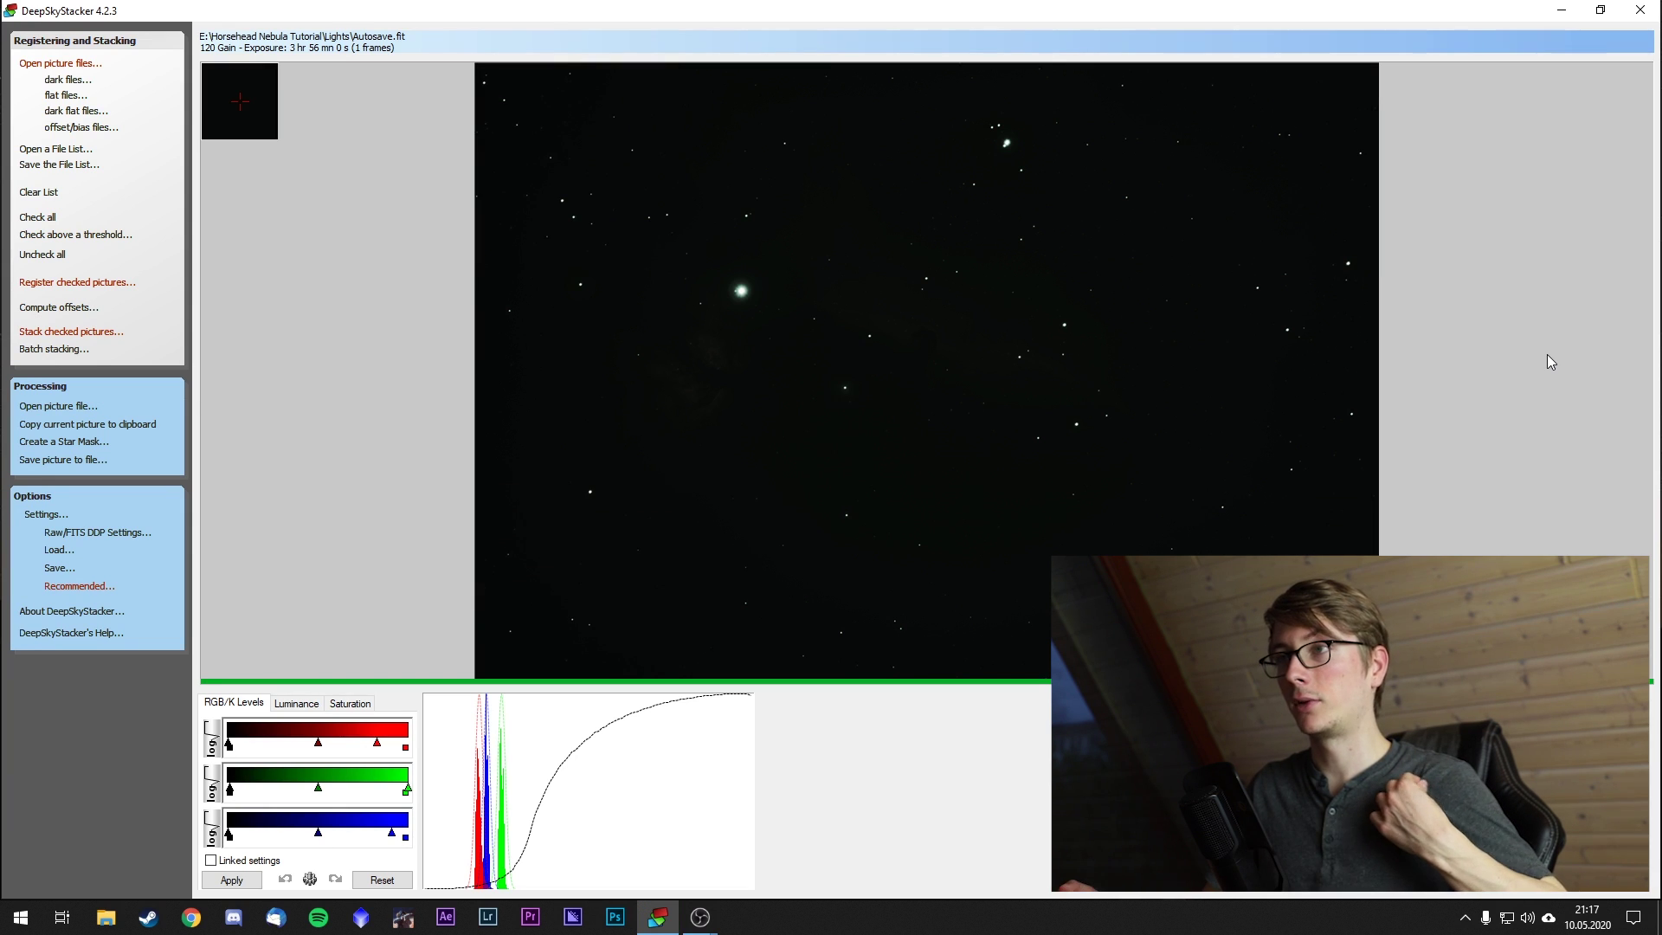
# Browse to AstroSSD (E:) > Horsehead Nebula Tutorial > Lights and select the Autosave file.
pyautogui.click(105, 919)
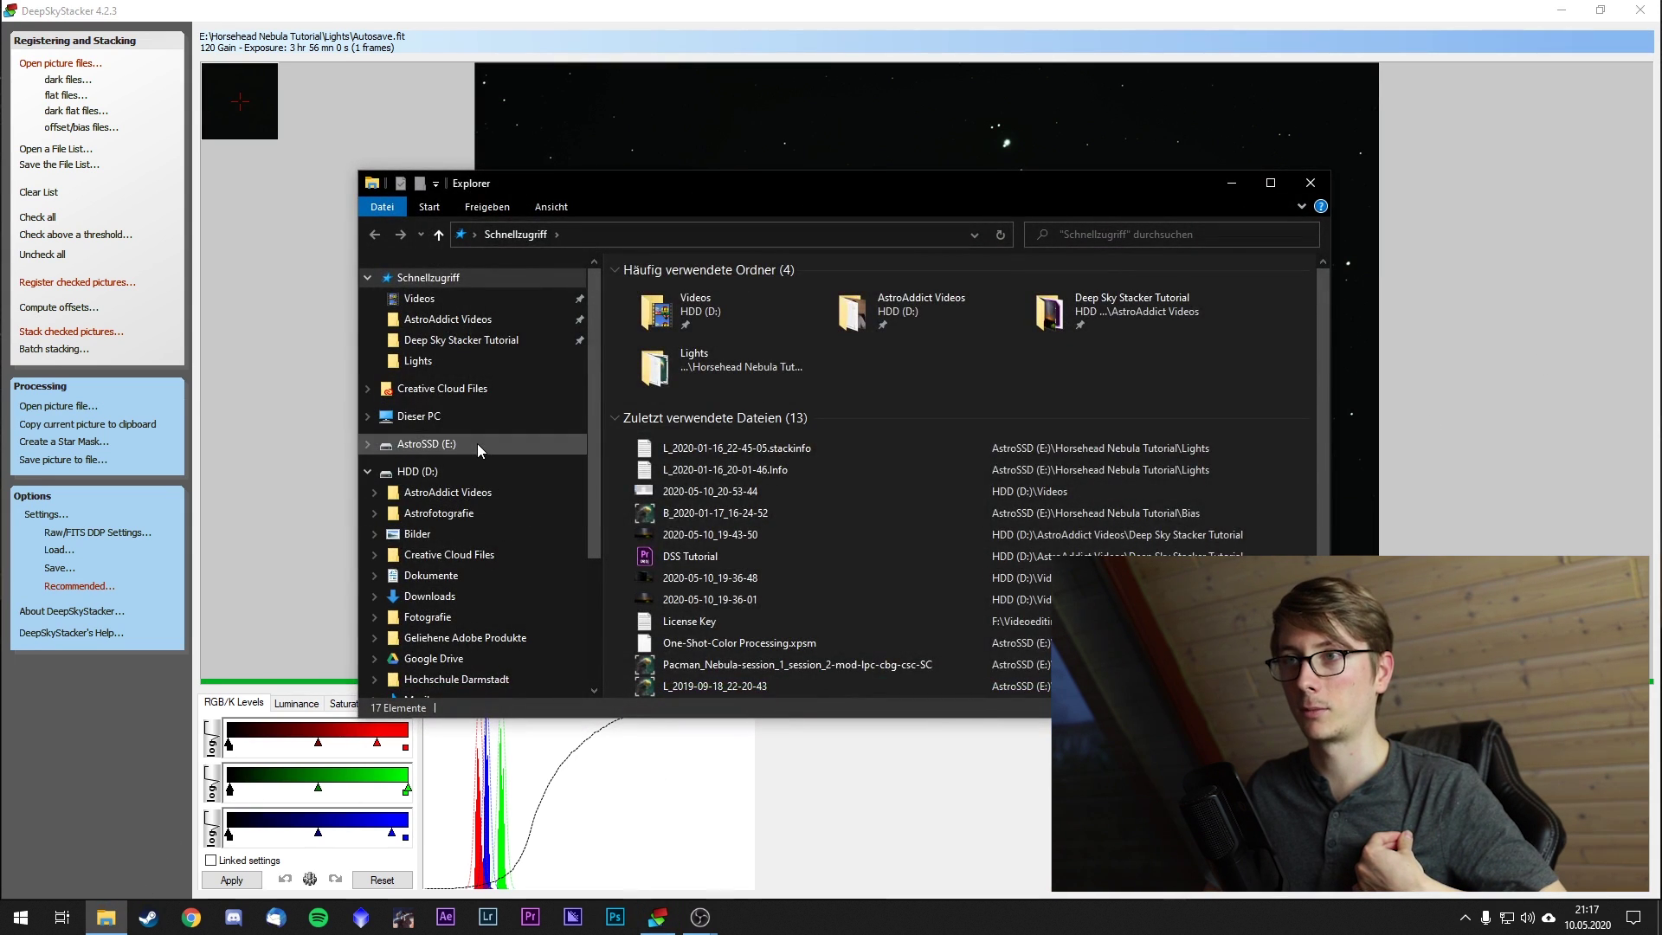
pyautogui.click(476, 443)
pyautogui.doubleClick(708, 291)
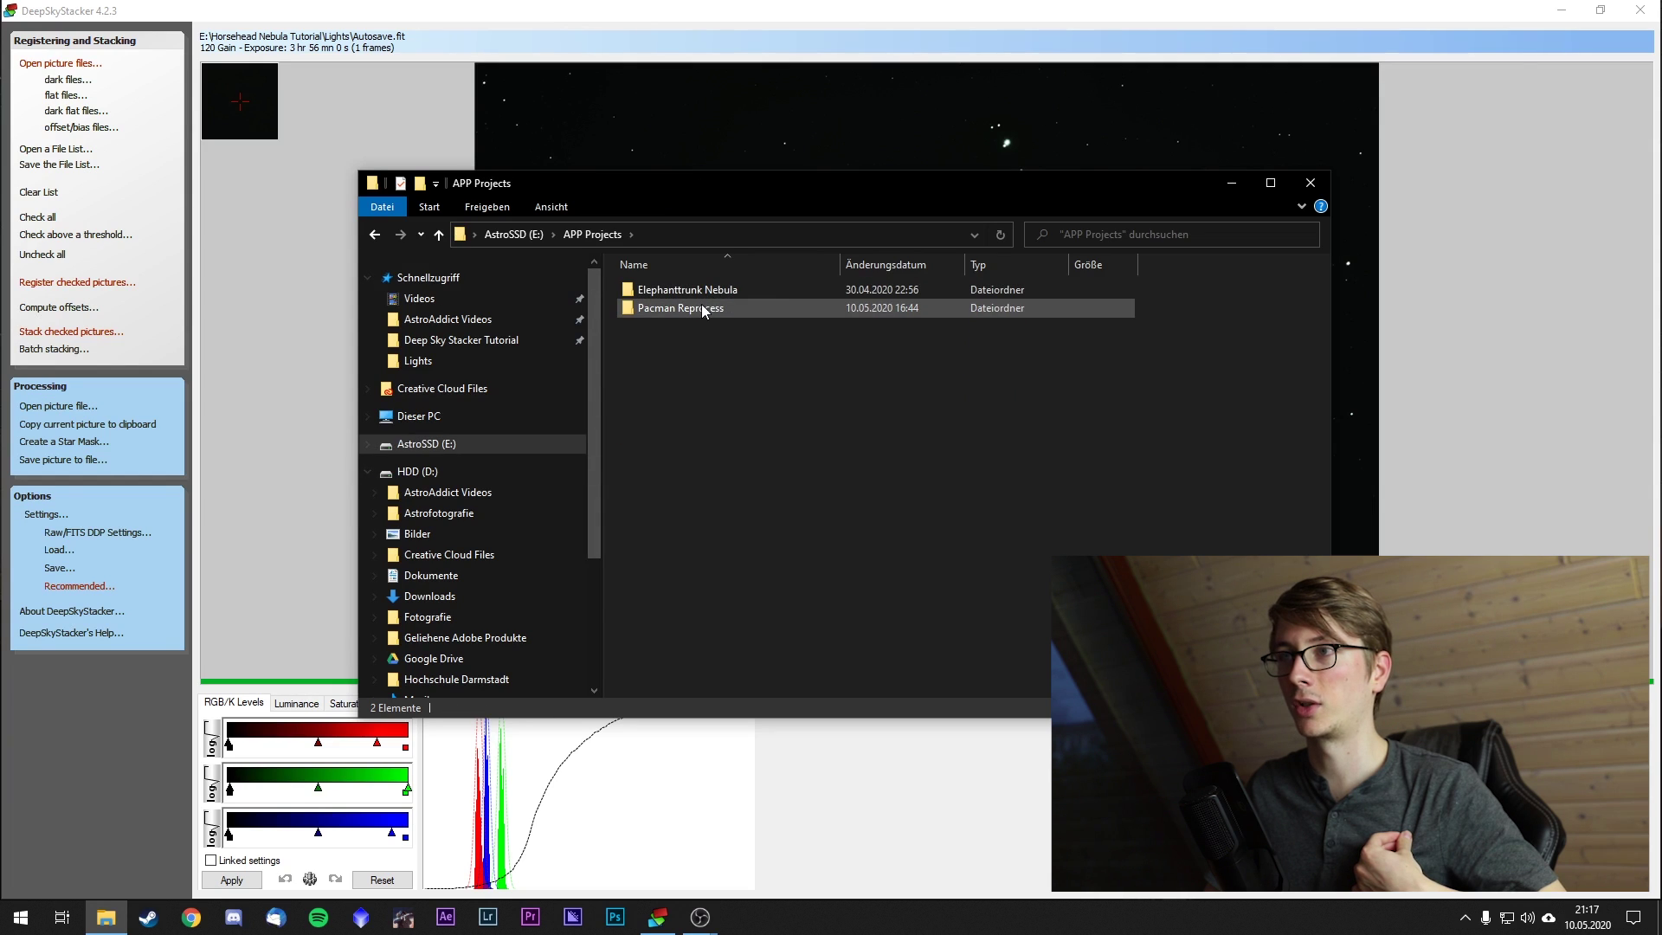
pyautogui.press('BackSpace')
pyautogui.doubleClick(717, 342)
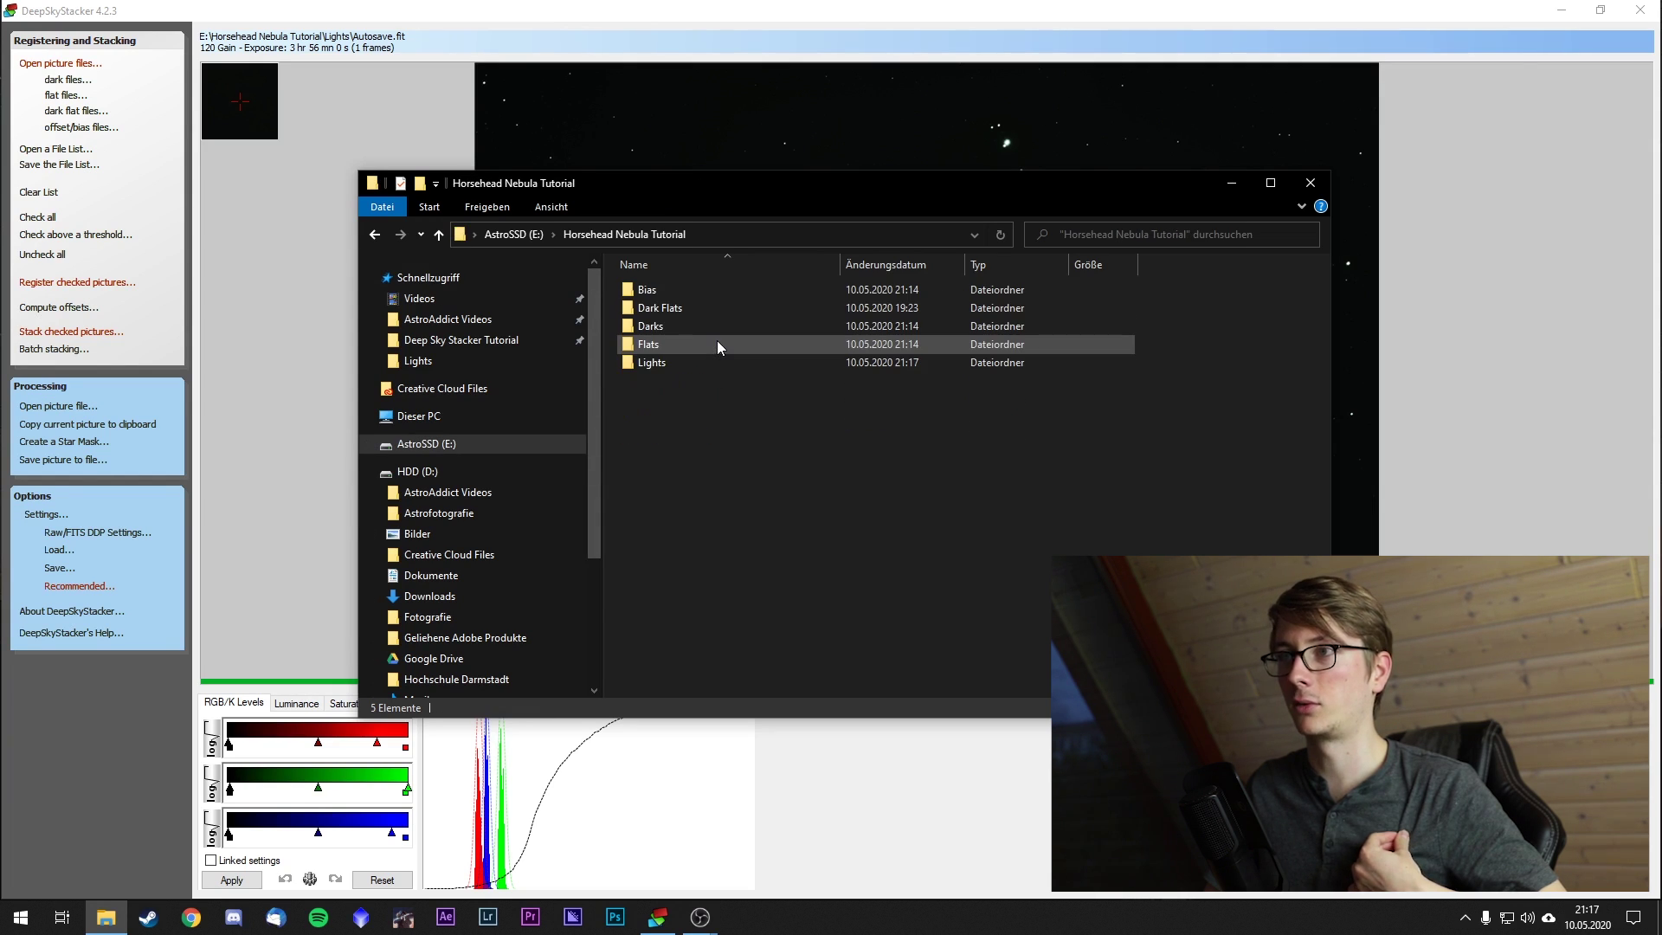
pyautogui.doubleClick(687, 363)
pyautogui.click(718, 291)
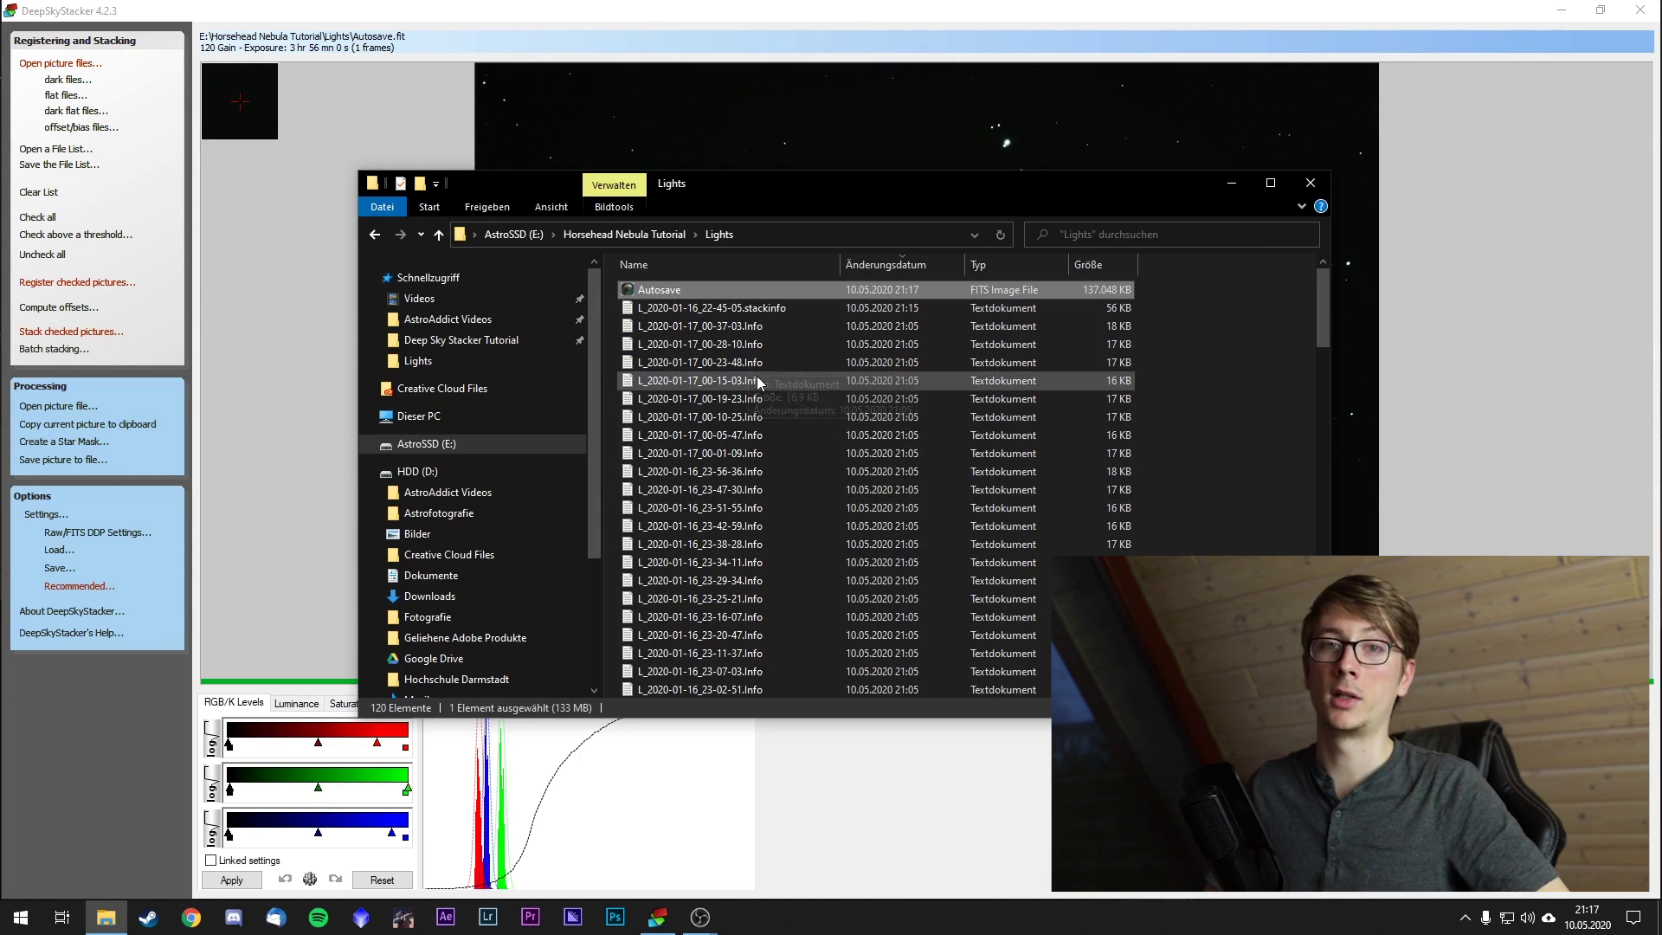
# Open Autosave.fit from the Lights folder in FITS Liberator.
pyautogui.click(1247, 184)
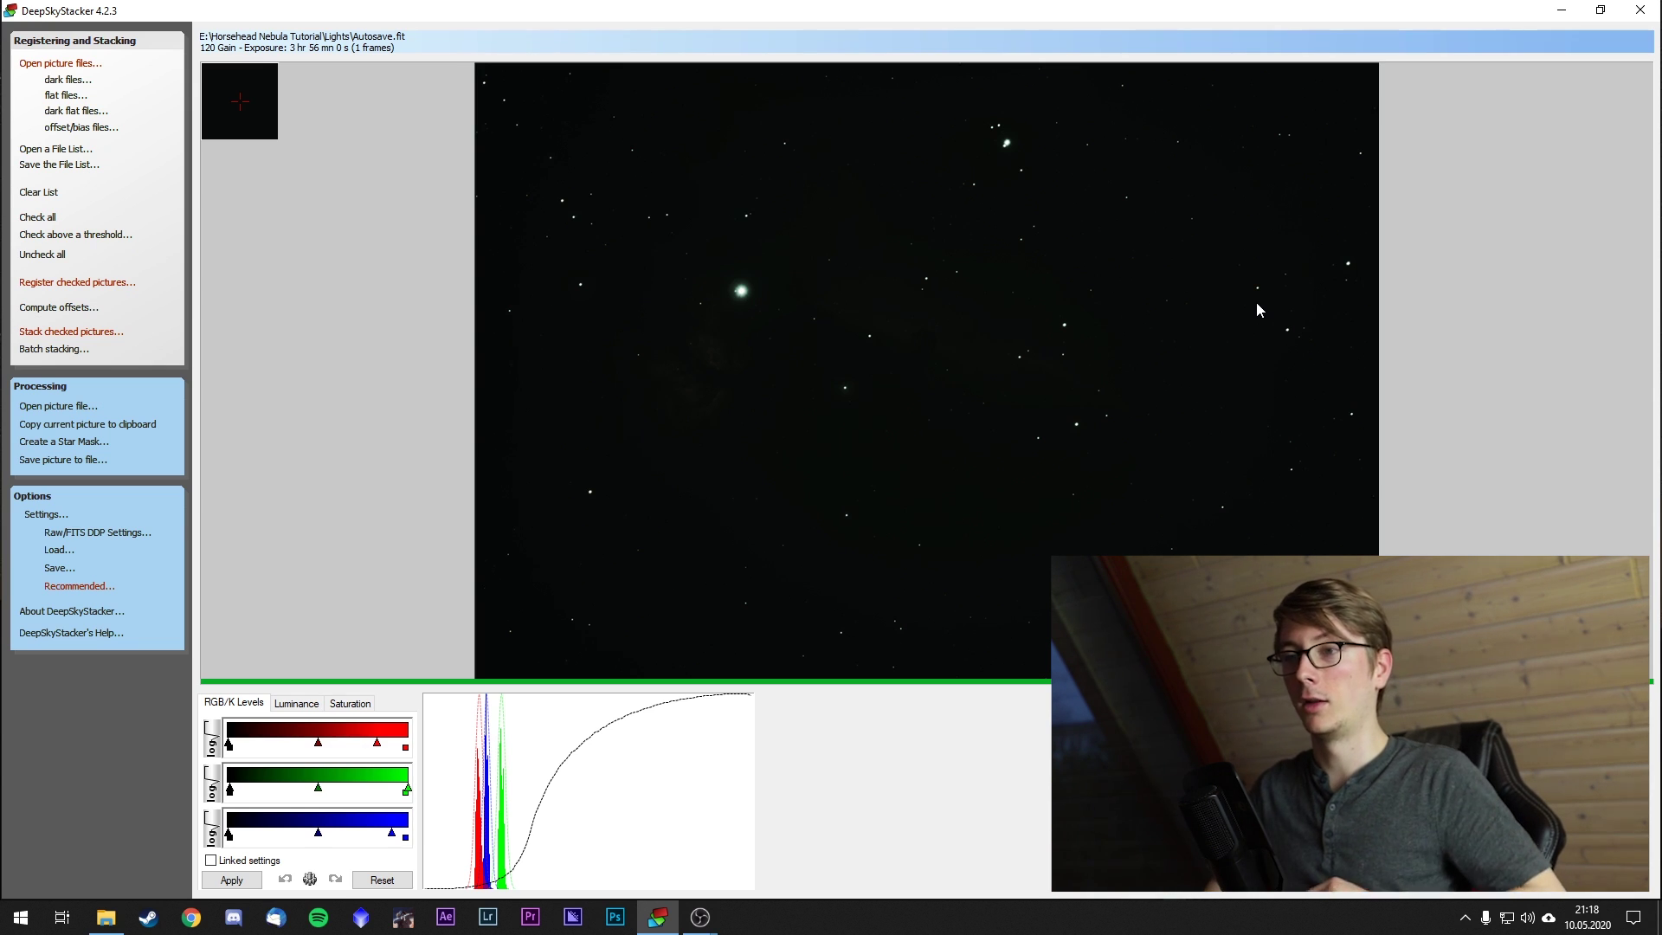
pyautogui.click(107, 919)
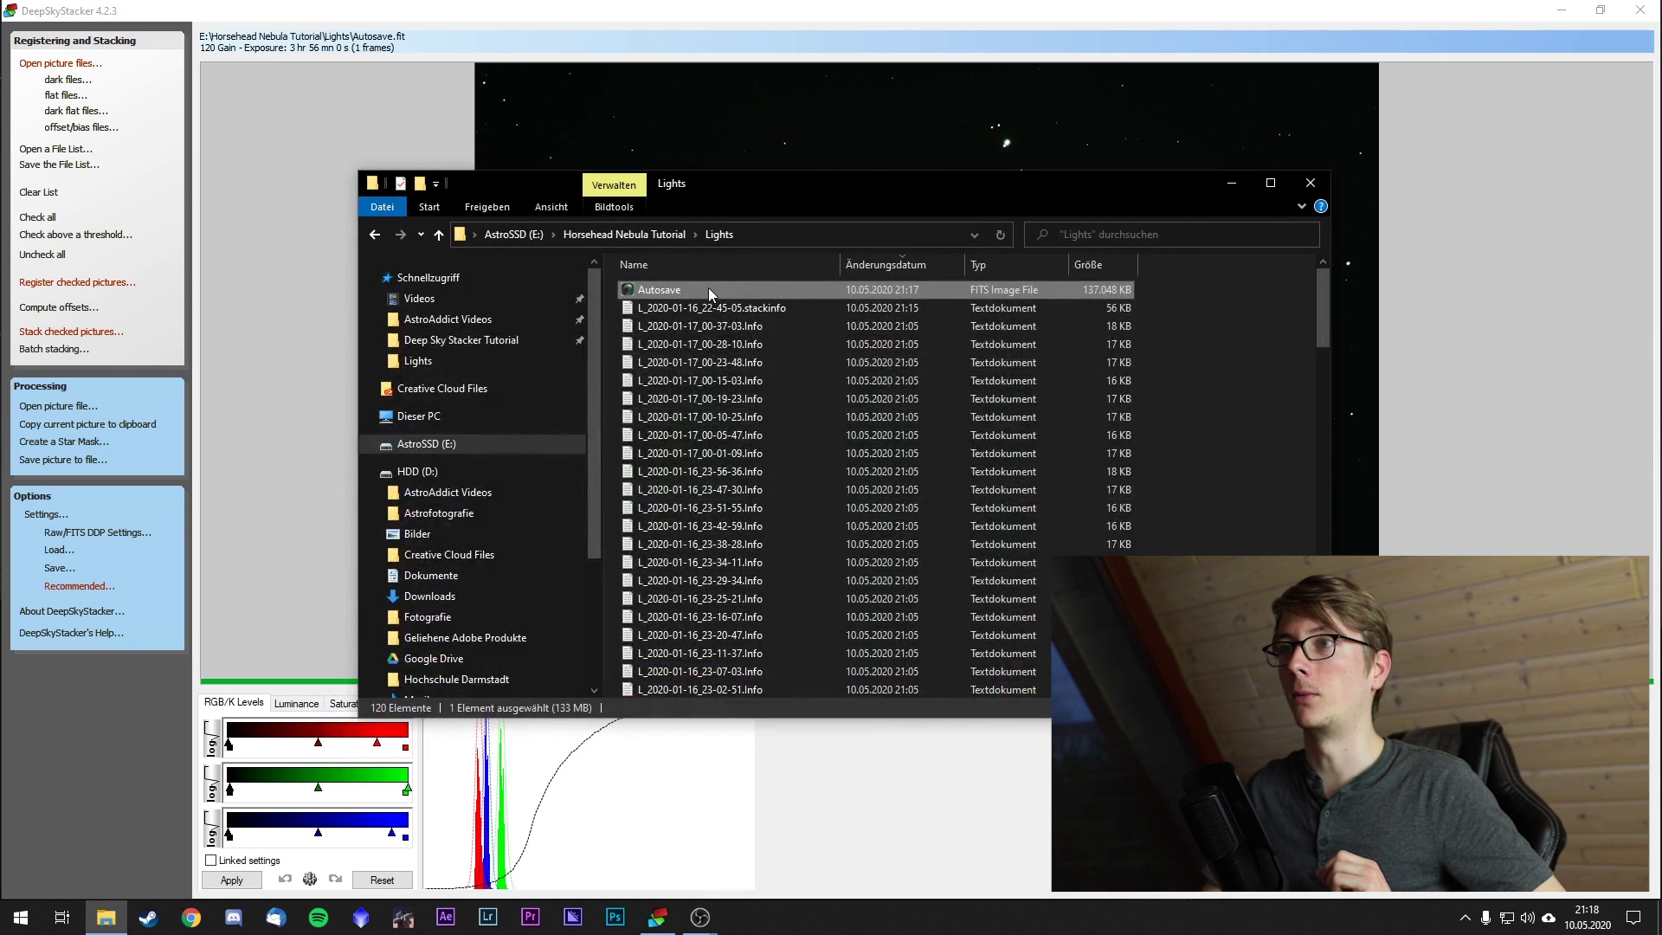
pyautogui.doubleClick(675, 290)
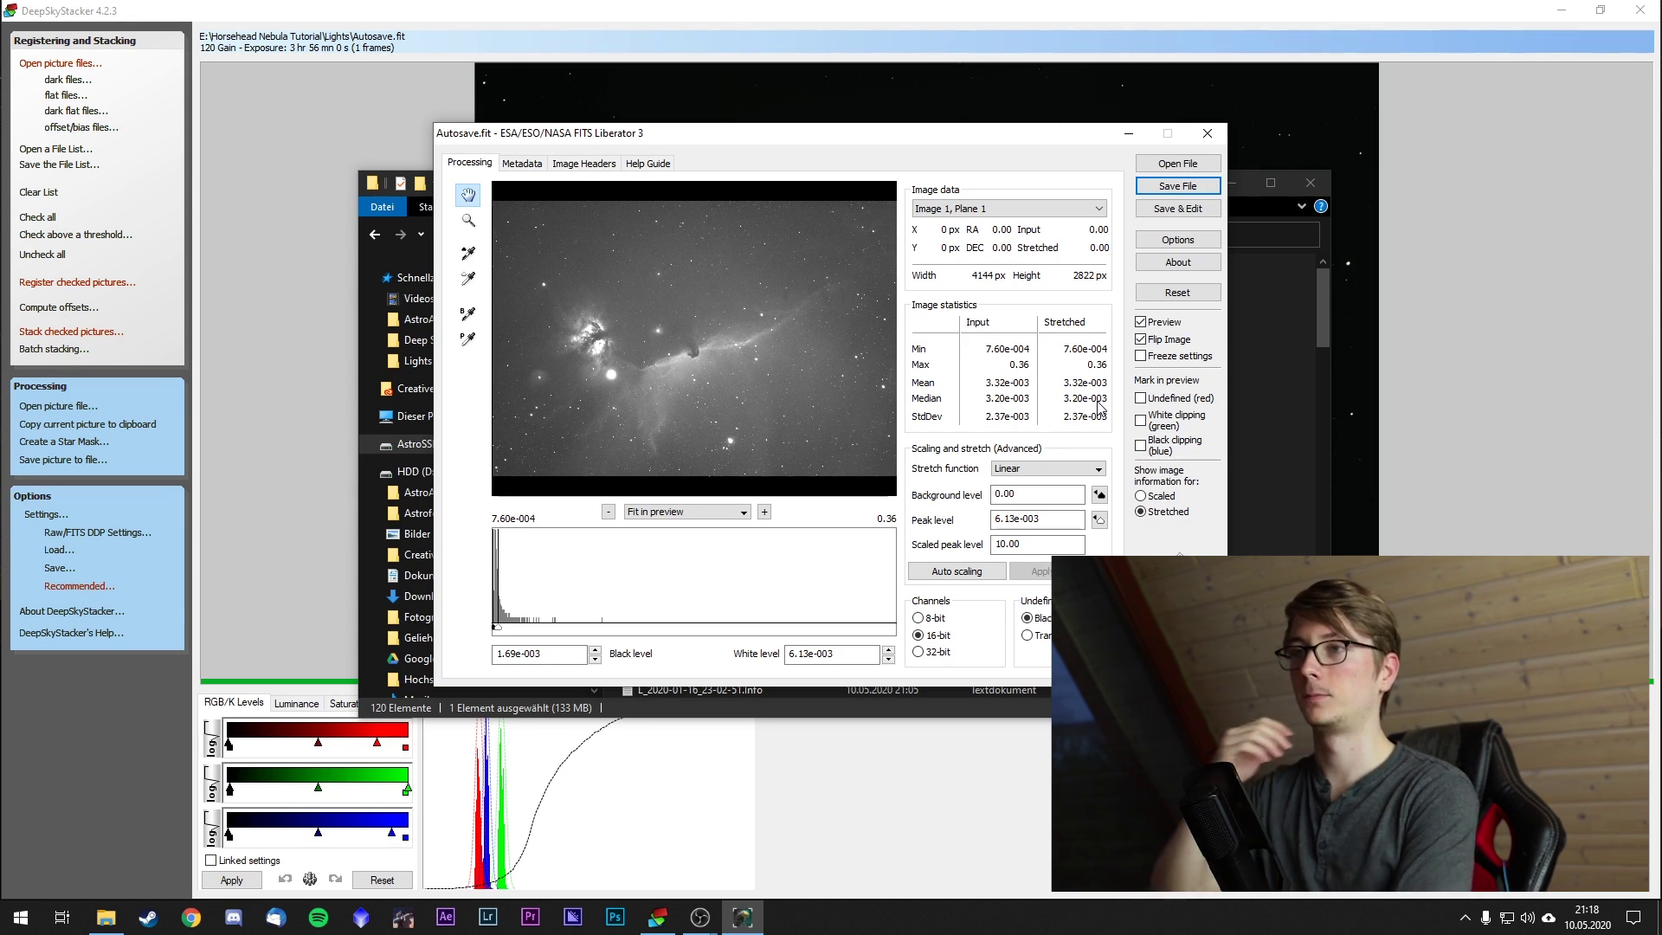
# Zoom the FITS Liberator preview to 66.67 %, centred on the Horsehead Nebula.
pyautogui.click(763, 511)
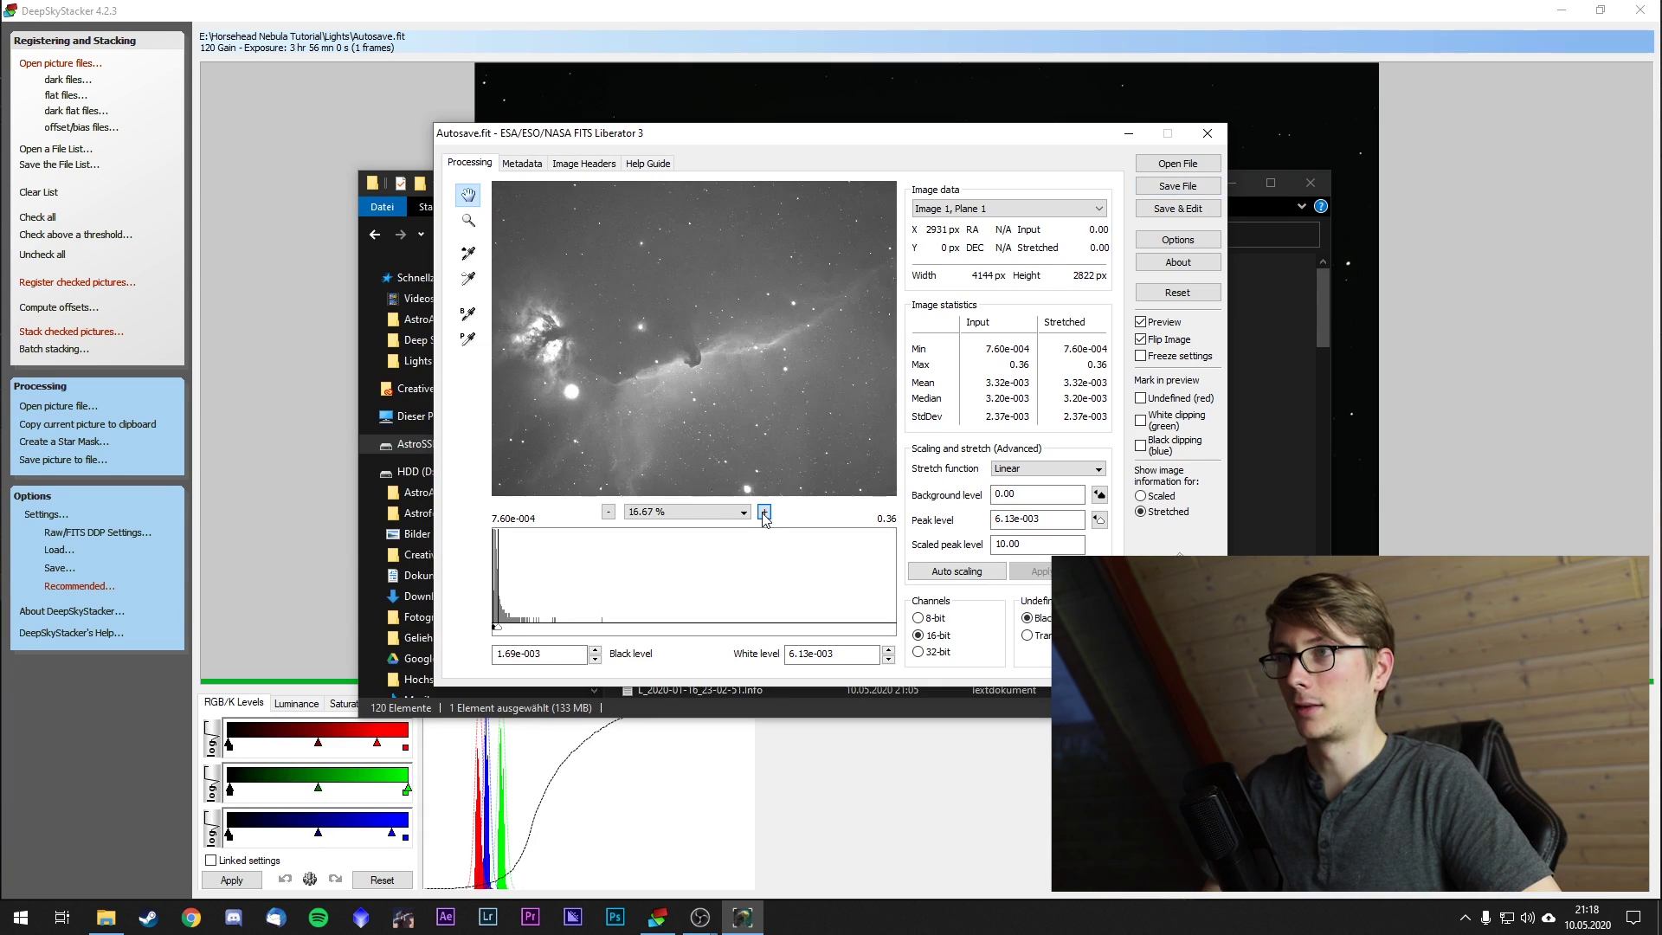
pyautogui.moveTo(740, 405); pyautogui.dragTo(745, 364)
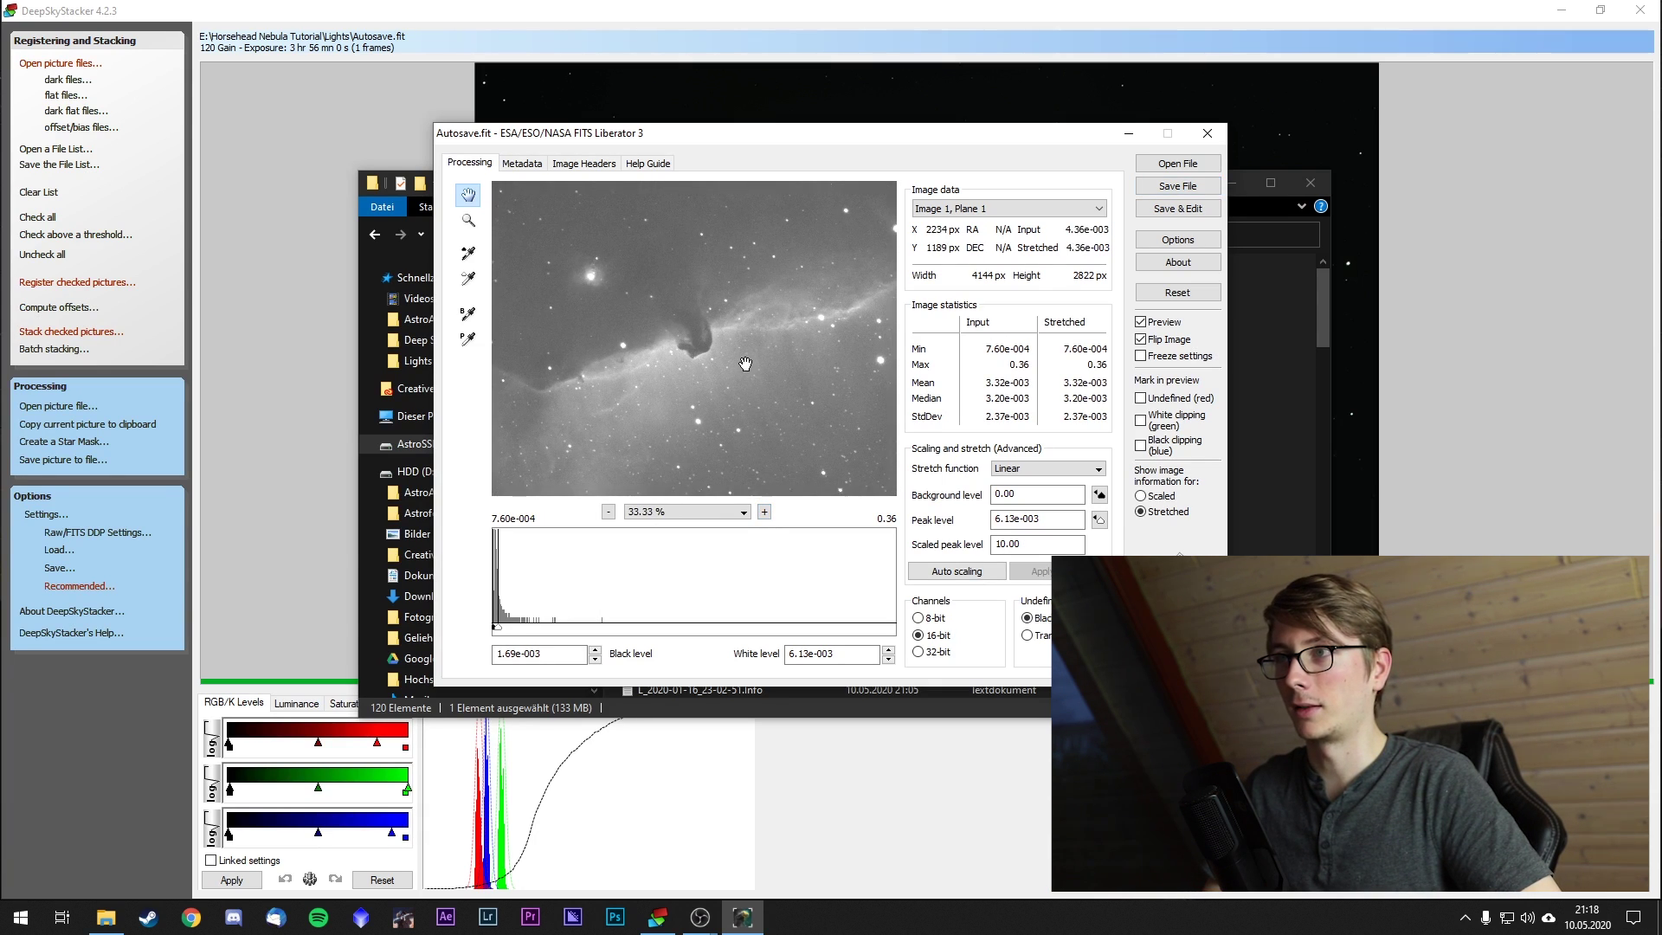
pyautogui.click(764, 513)
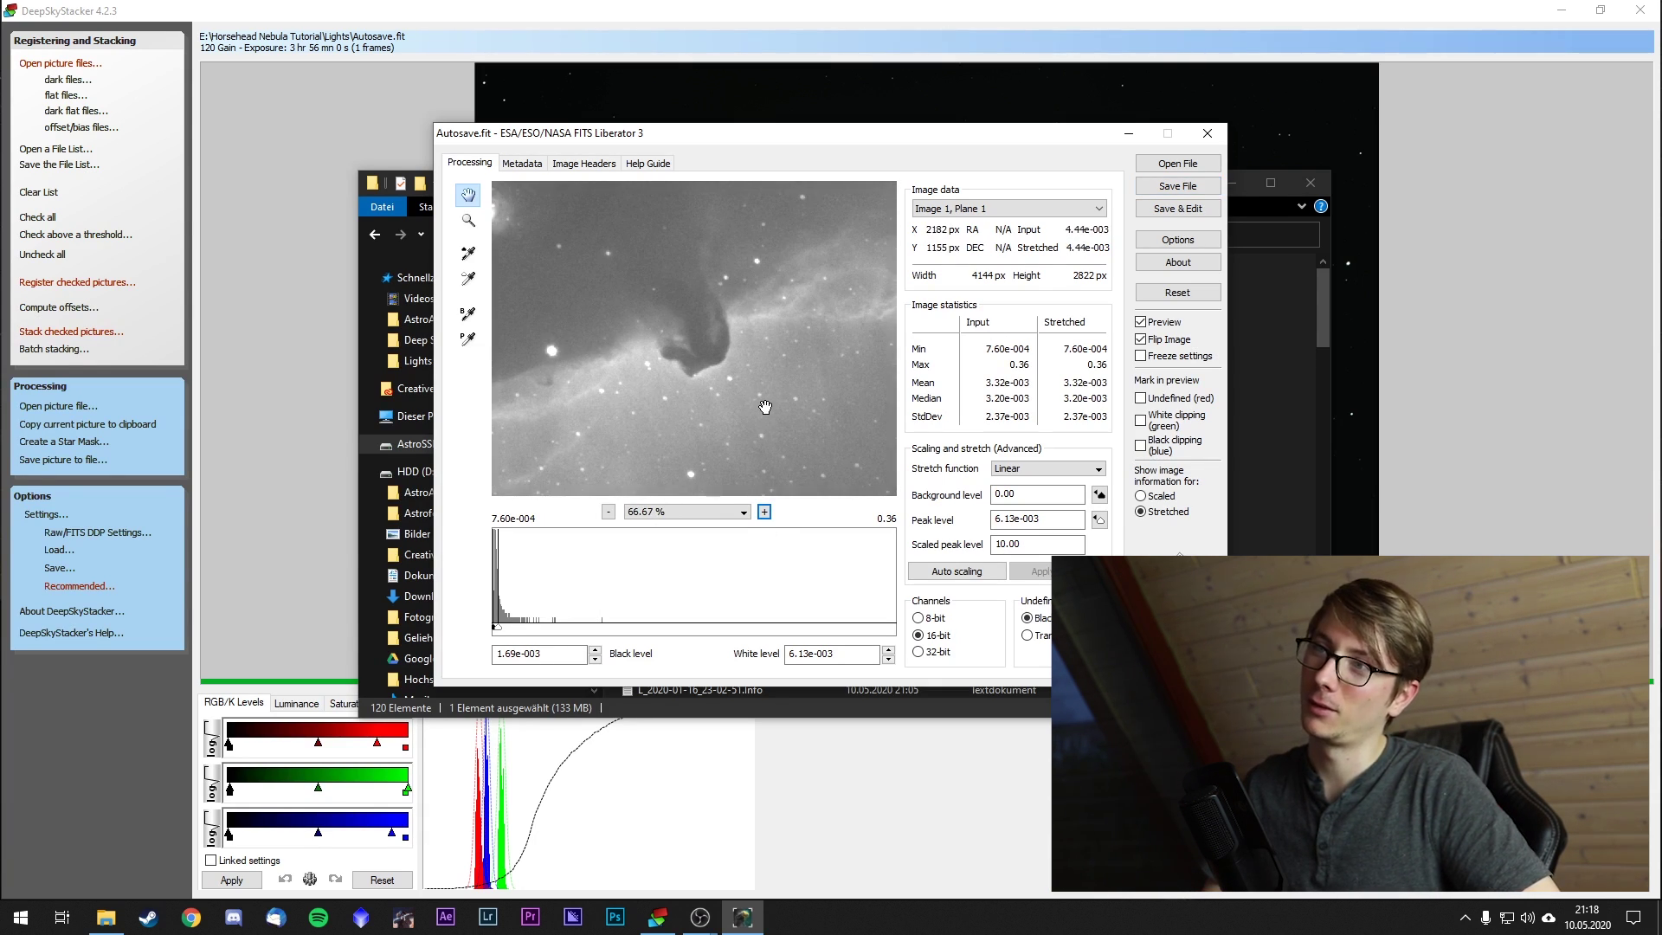
# Close FITS Liberator and Explorer, then load Autosave.fit from Horsehead Nebula Tutorial > Lights into DeepSkyStacker.
pyautogui.click(1197, 186)
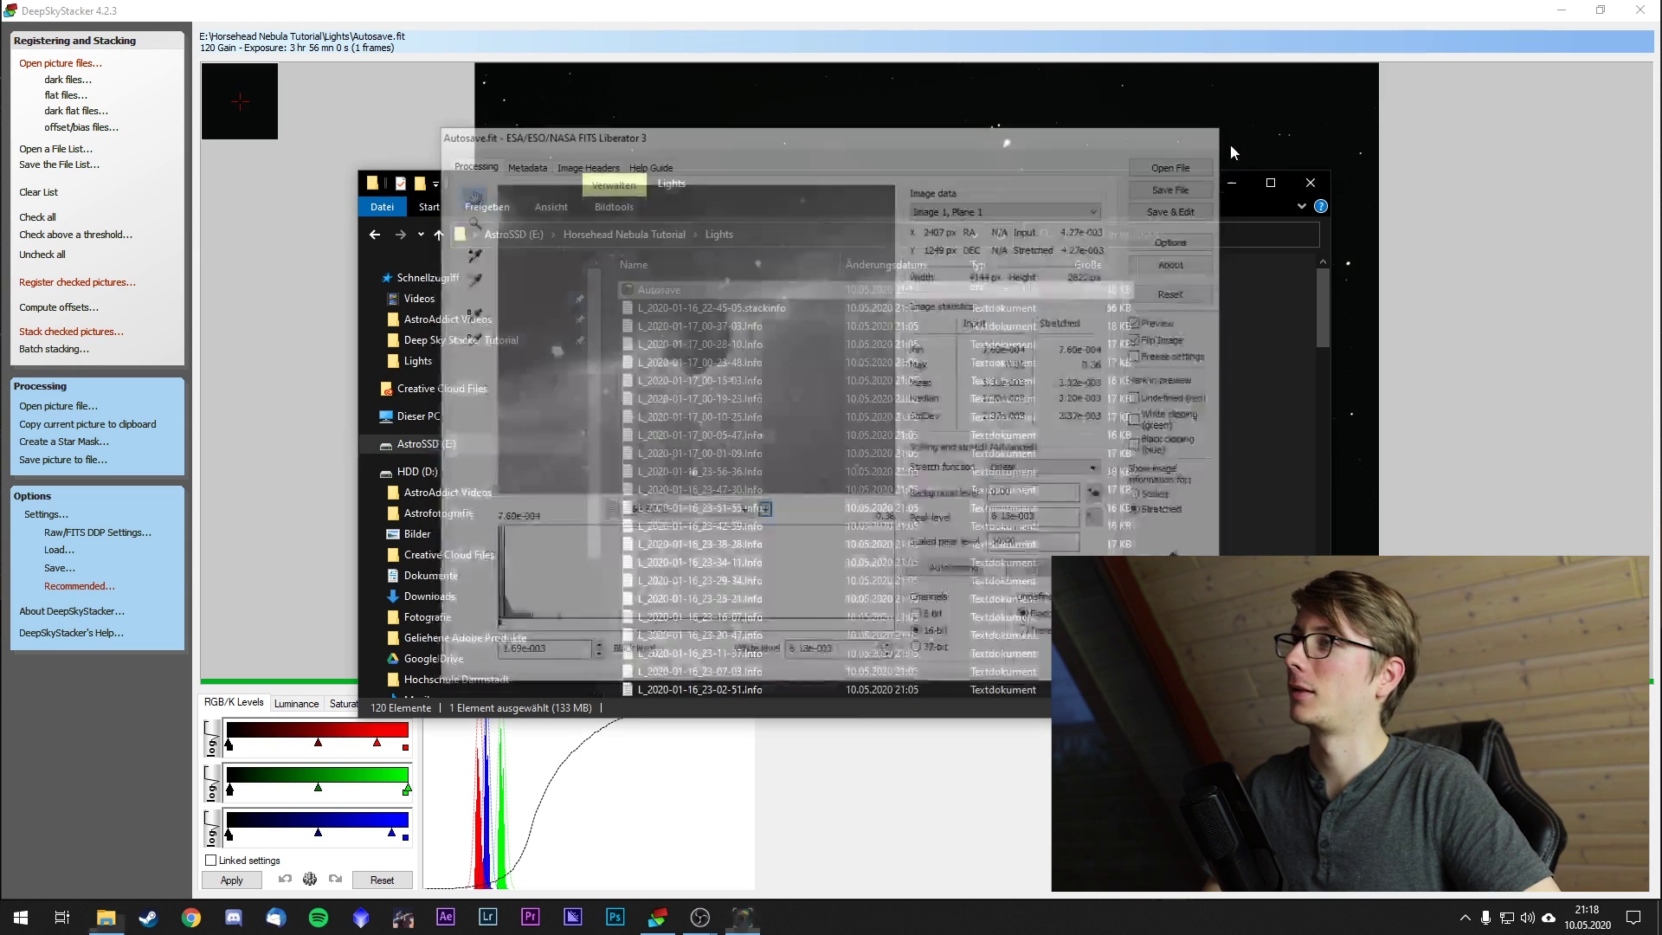
pyautogui.click(1308, 180)
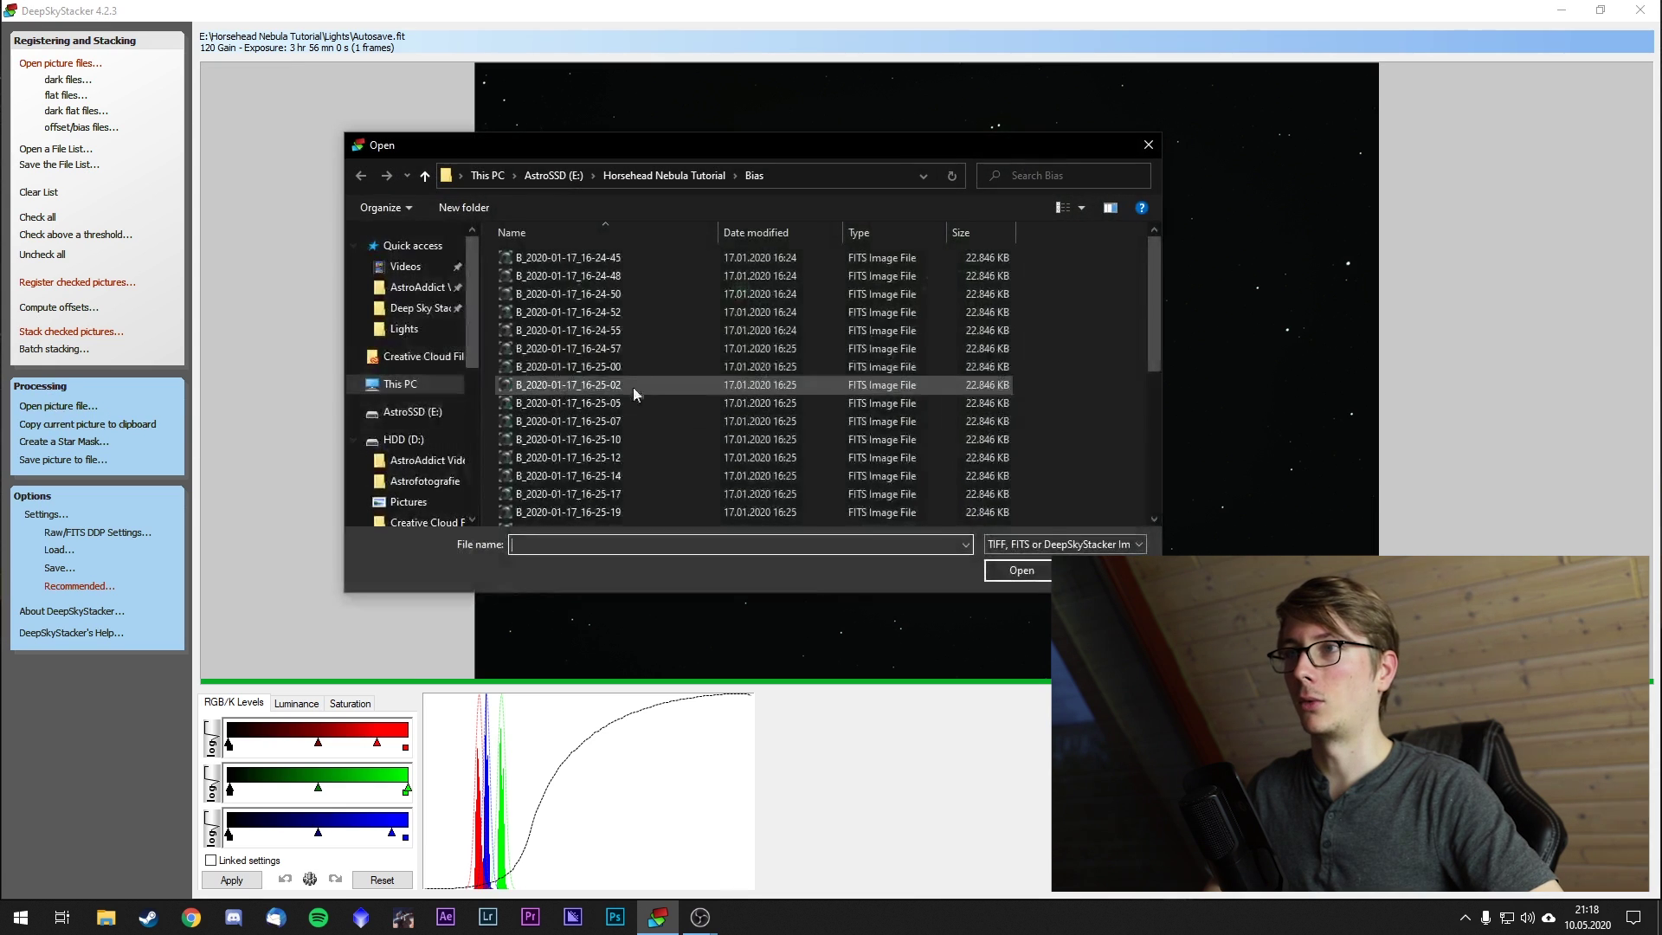
pyautogui.click(629, 183)
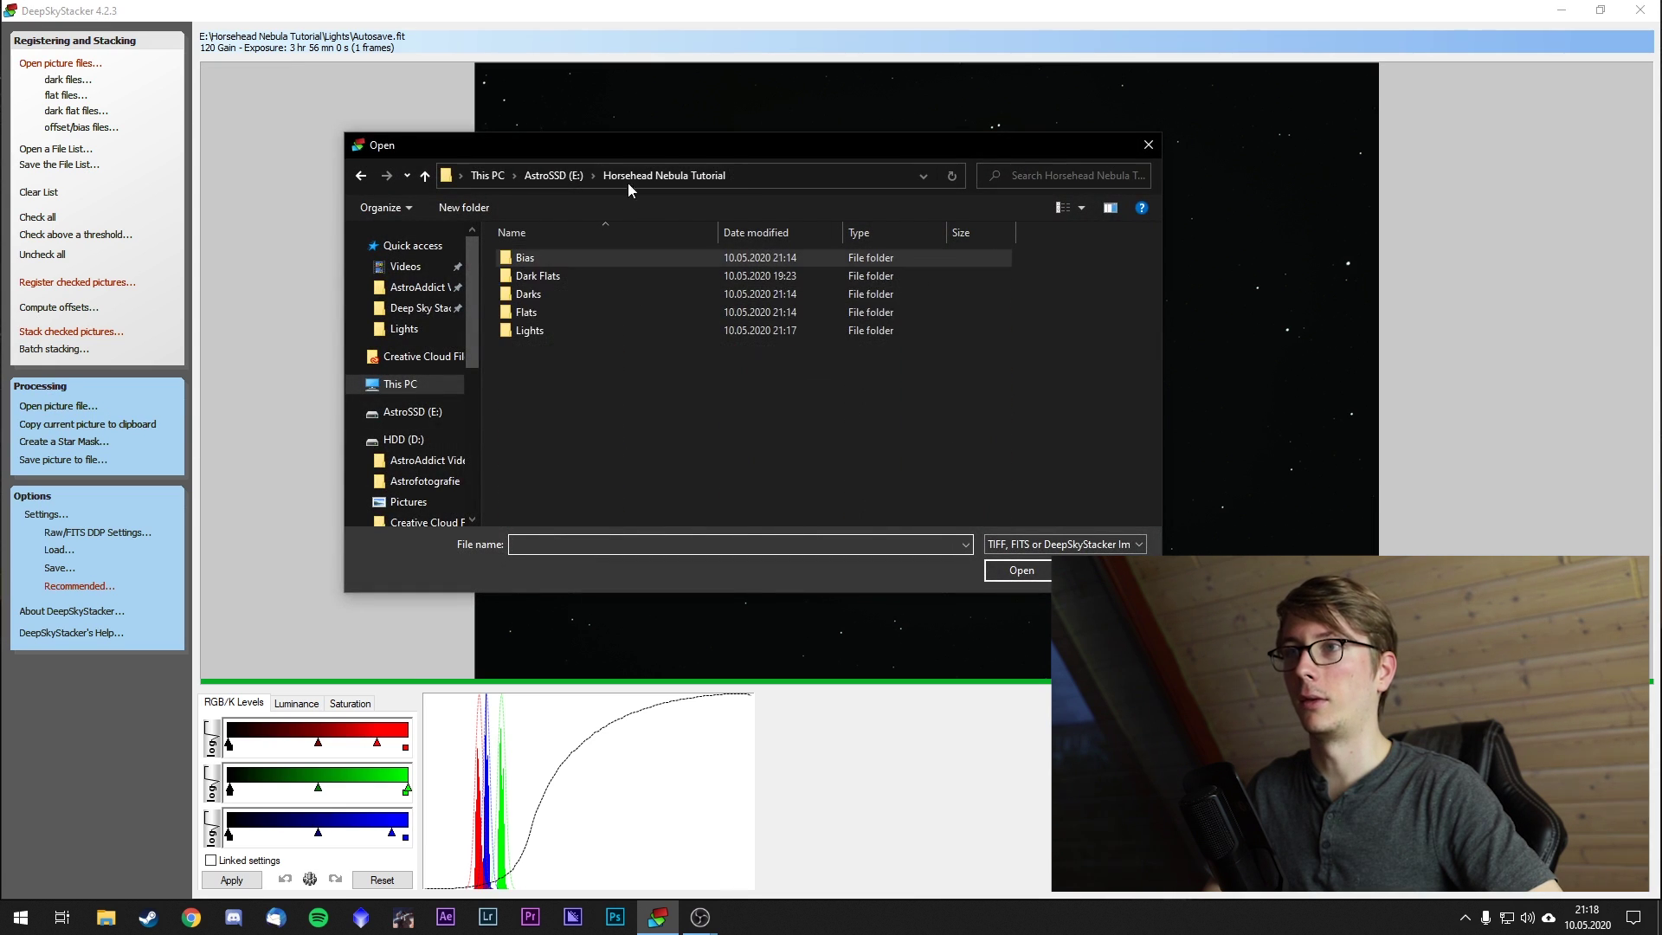
pyautogui.doubleClick(582, 329)
pyautogui.click(554, 257)
pyautogui.click(1018, 571)
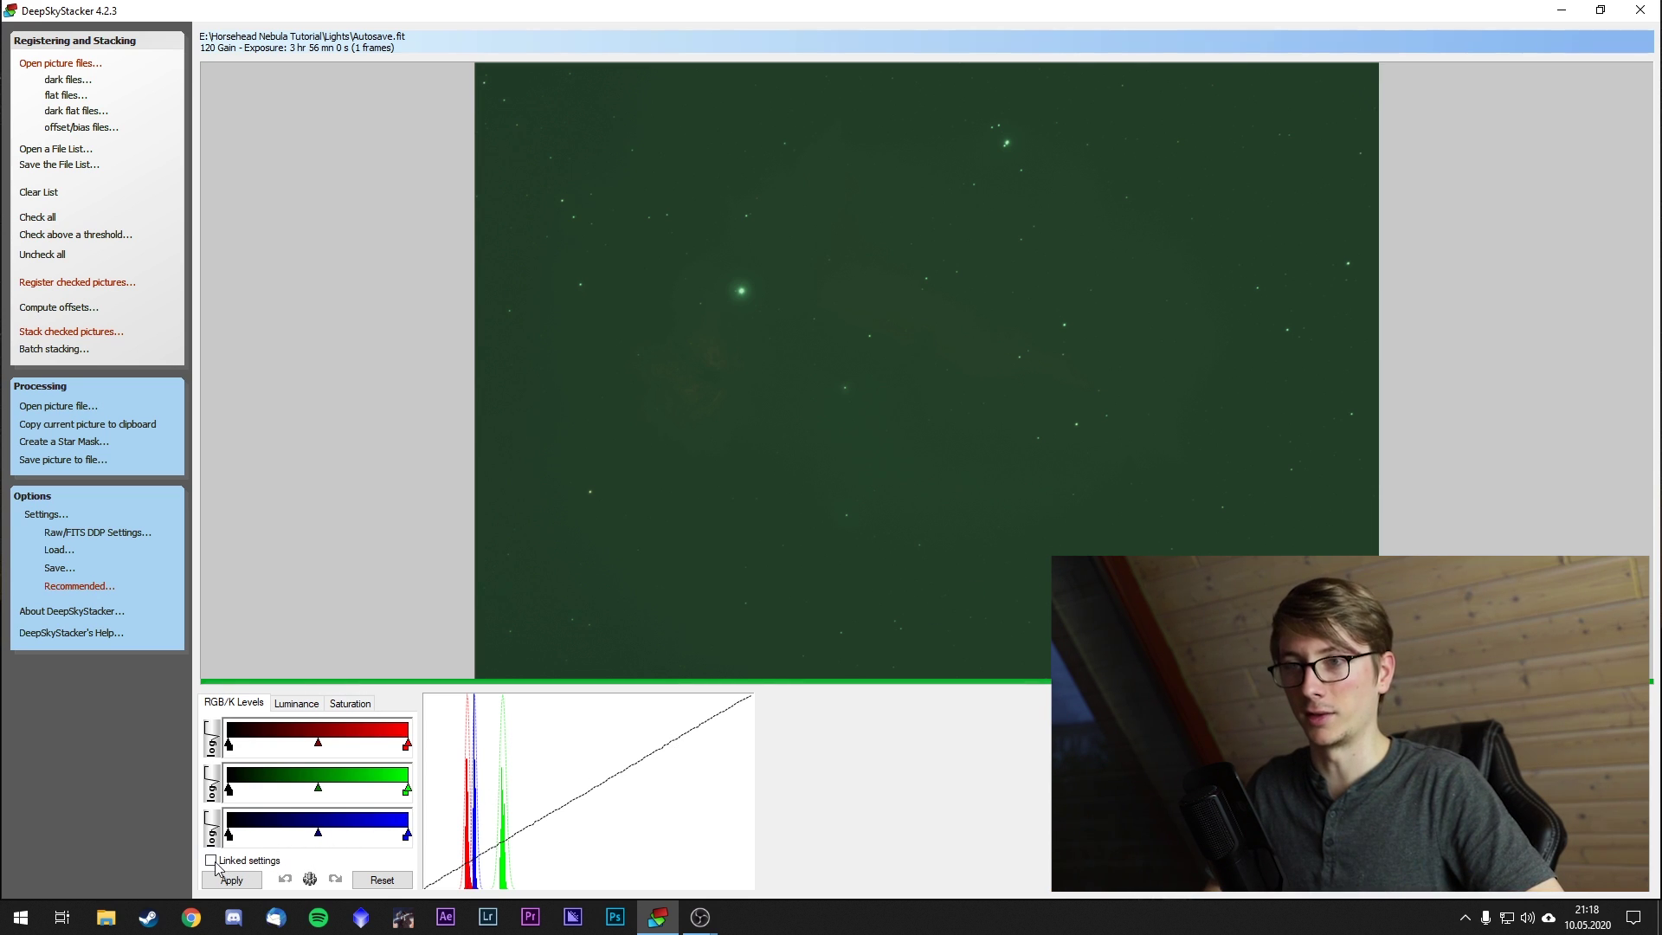
# Raise the linked red, green and blue black point and apply the levels to the stacked image.
pyautogui.moveTo(229, 832); pyautogui.dragTo(292, 834)
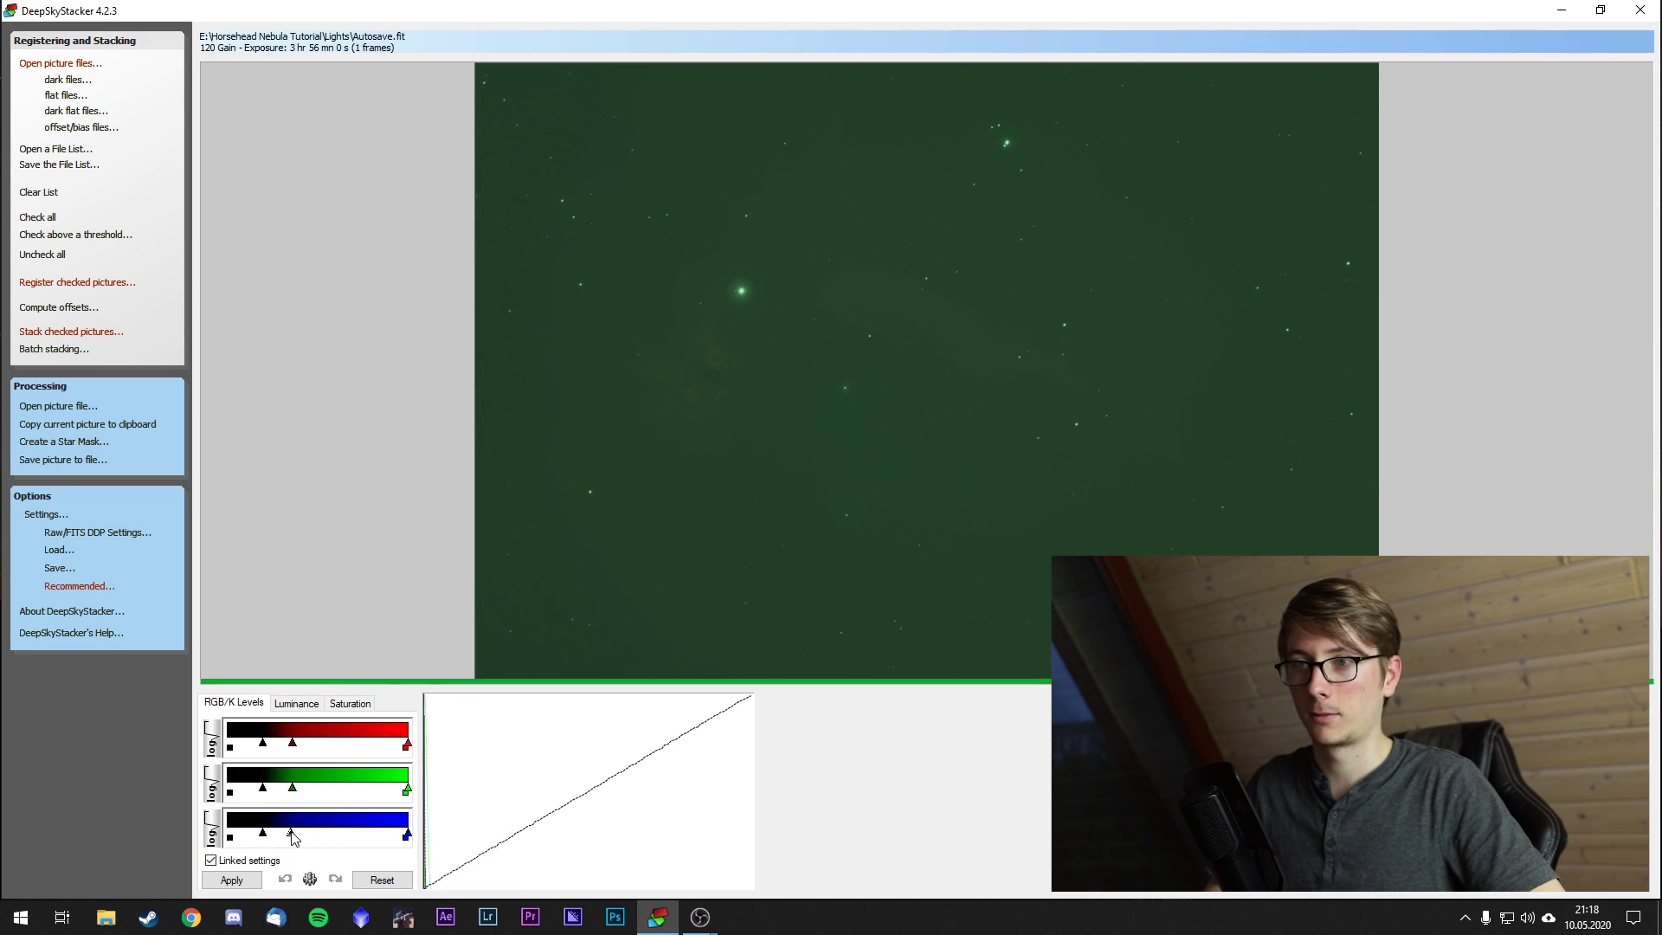
pyautogui.click(231, 880)
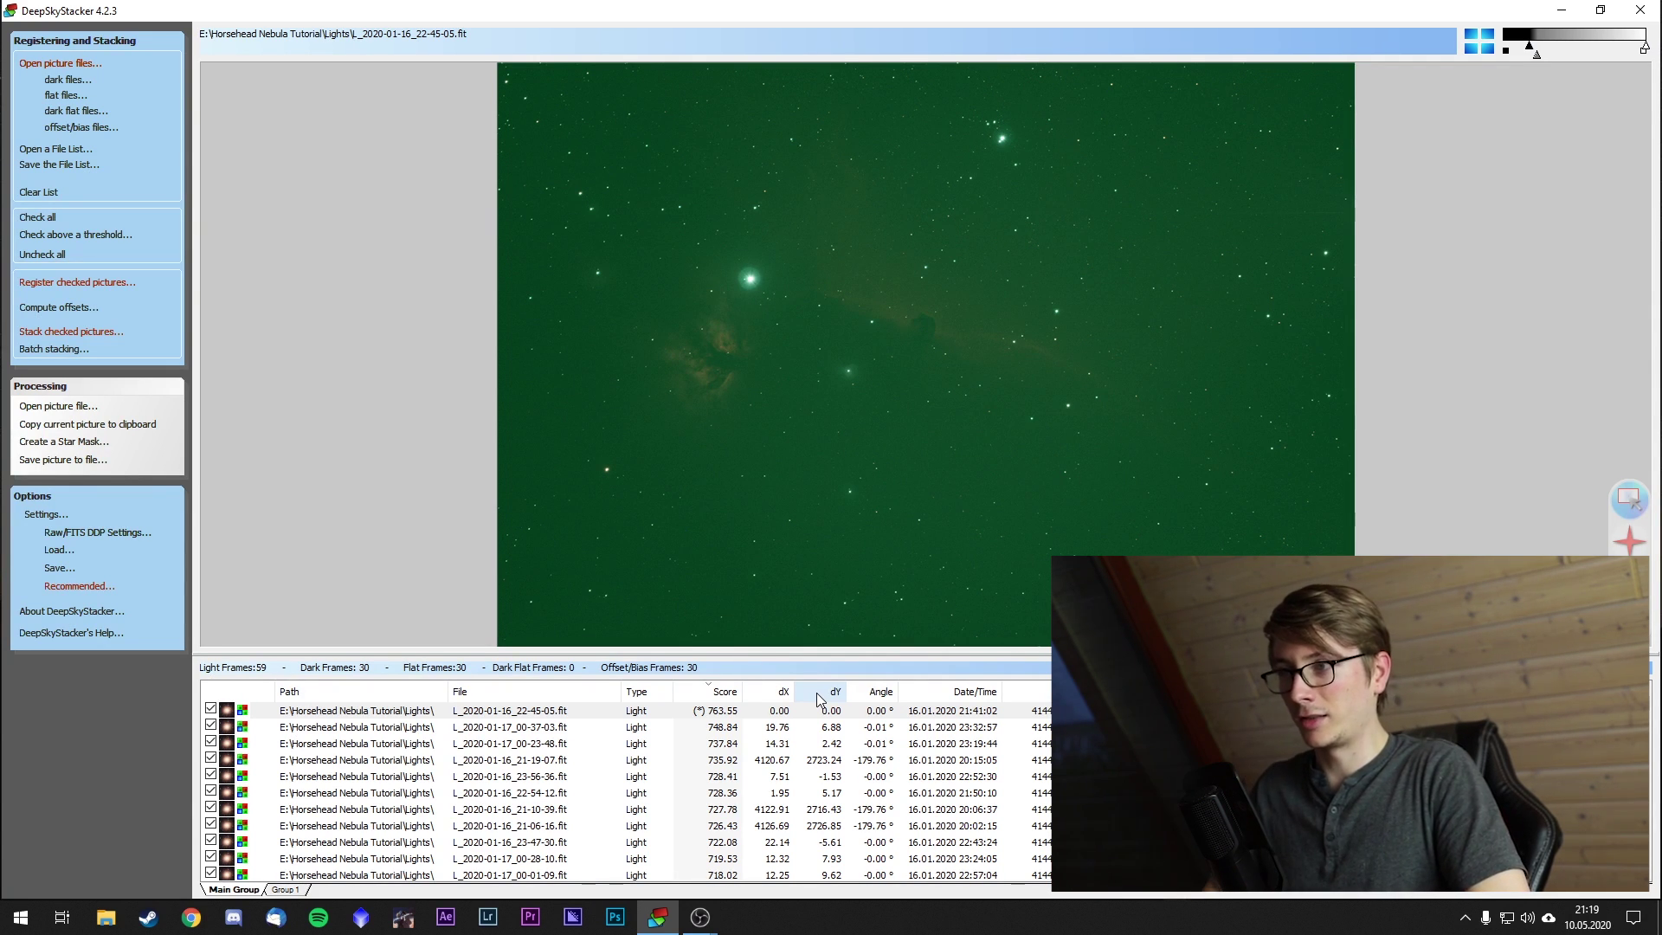
# Compare frames 21-19-07 and 00-23-48, ending on the -179.76°-rotated L_2020-01-16_21-19-07.fit.
pyautogui.click(841, 760)
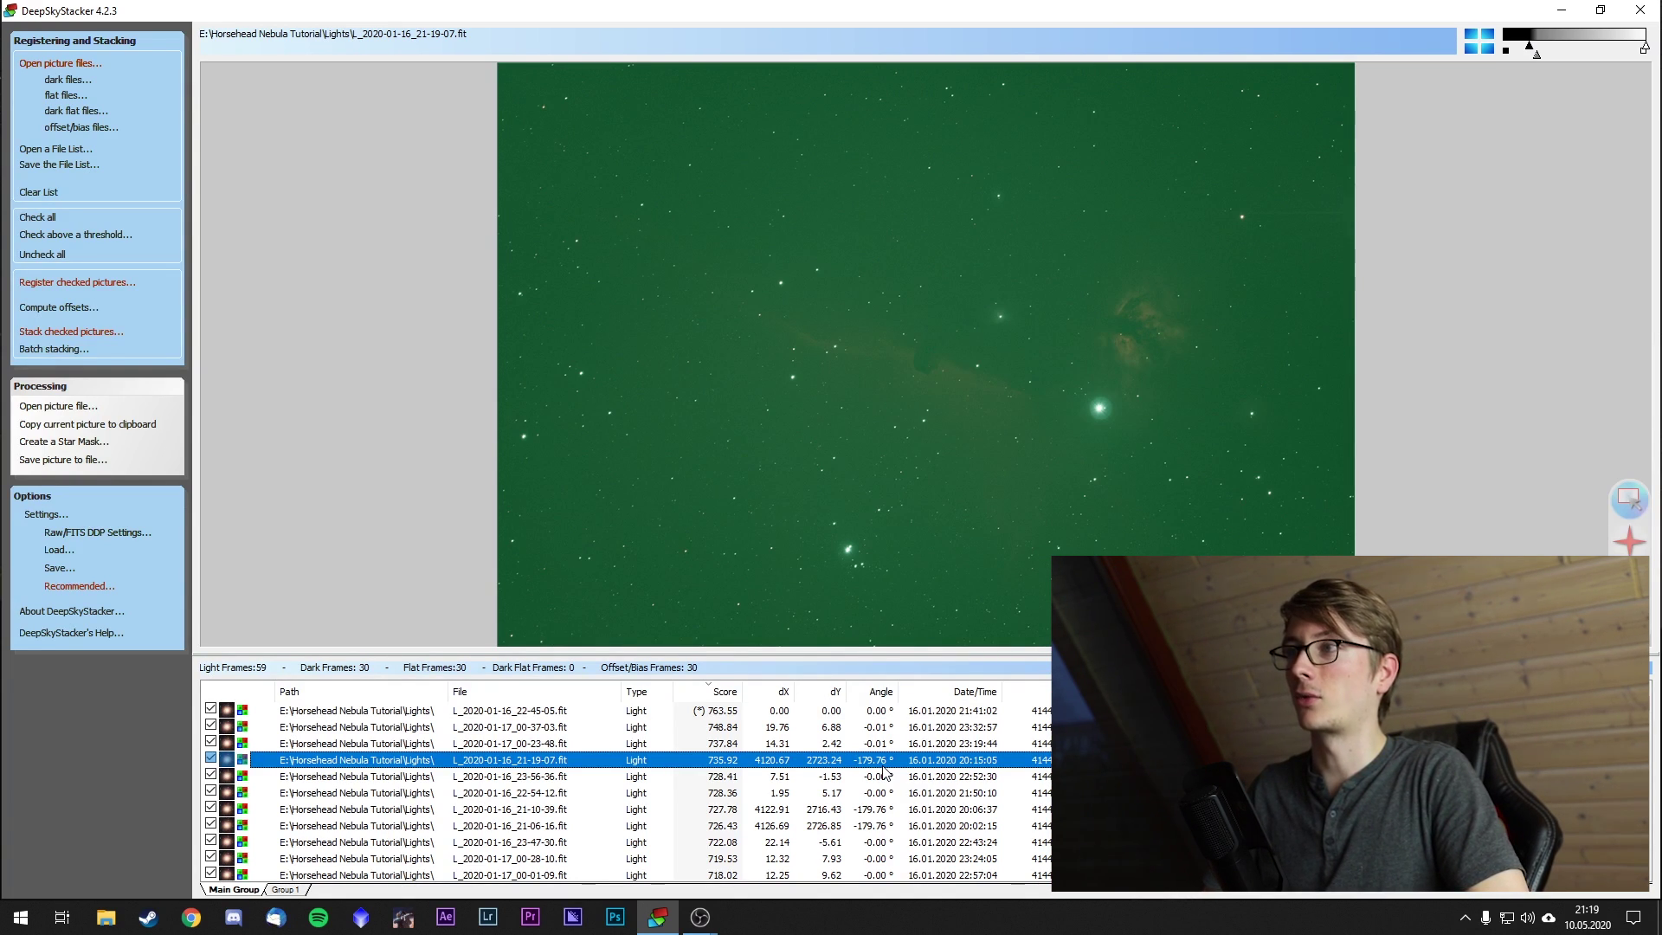
pyautogui.click(311, 749)
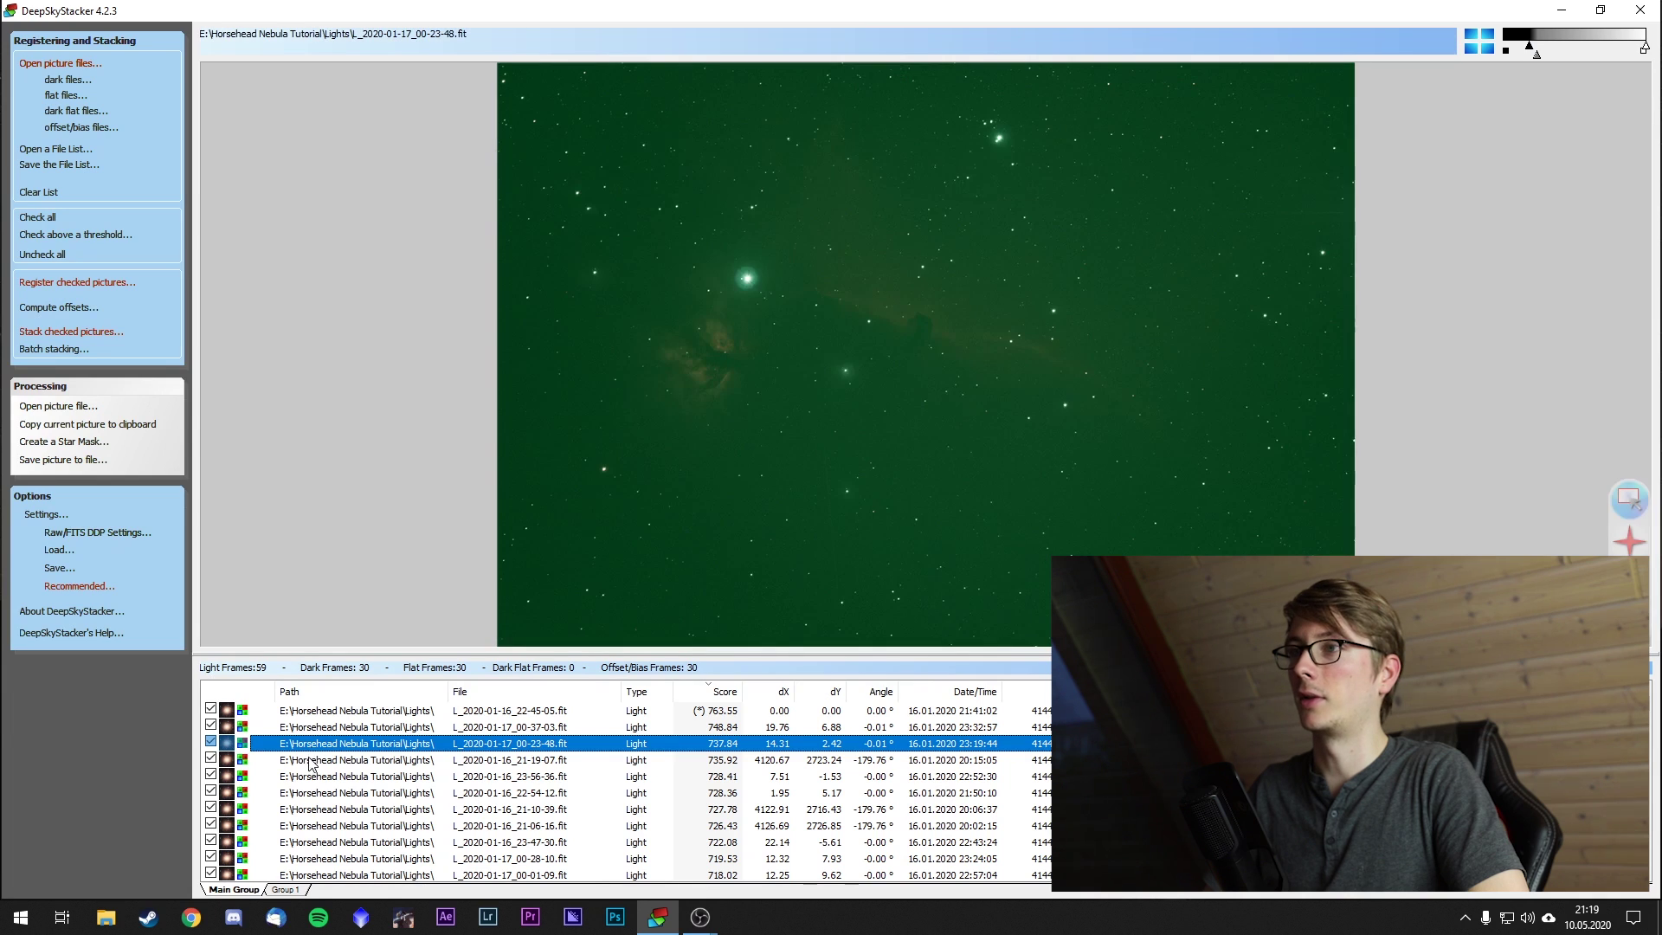
pyautogui.click(309, 760)
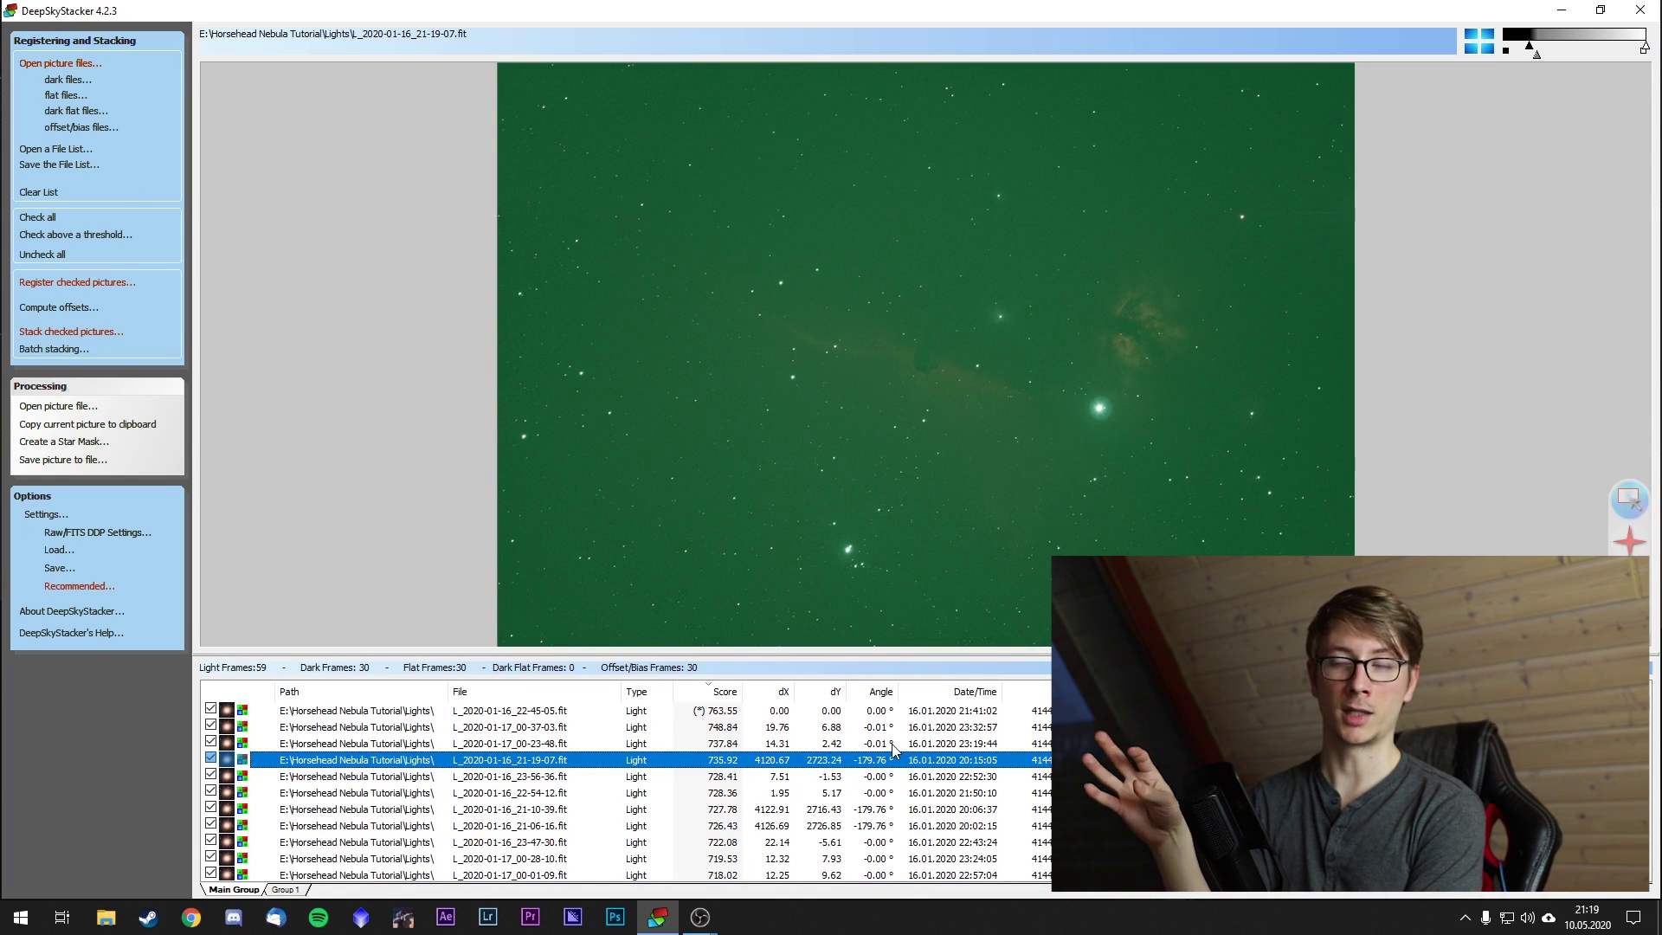
pyautogui.click(1045, 614)
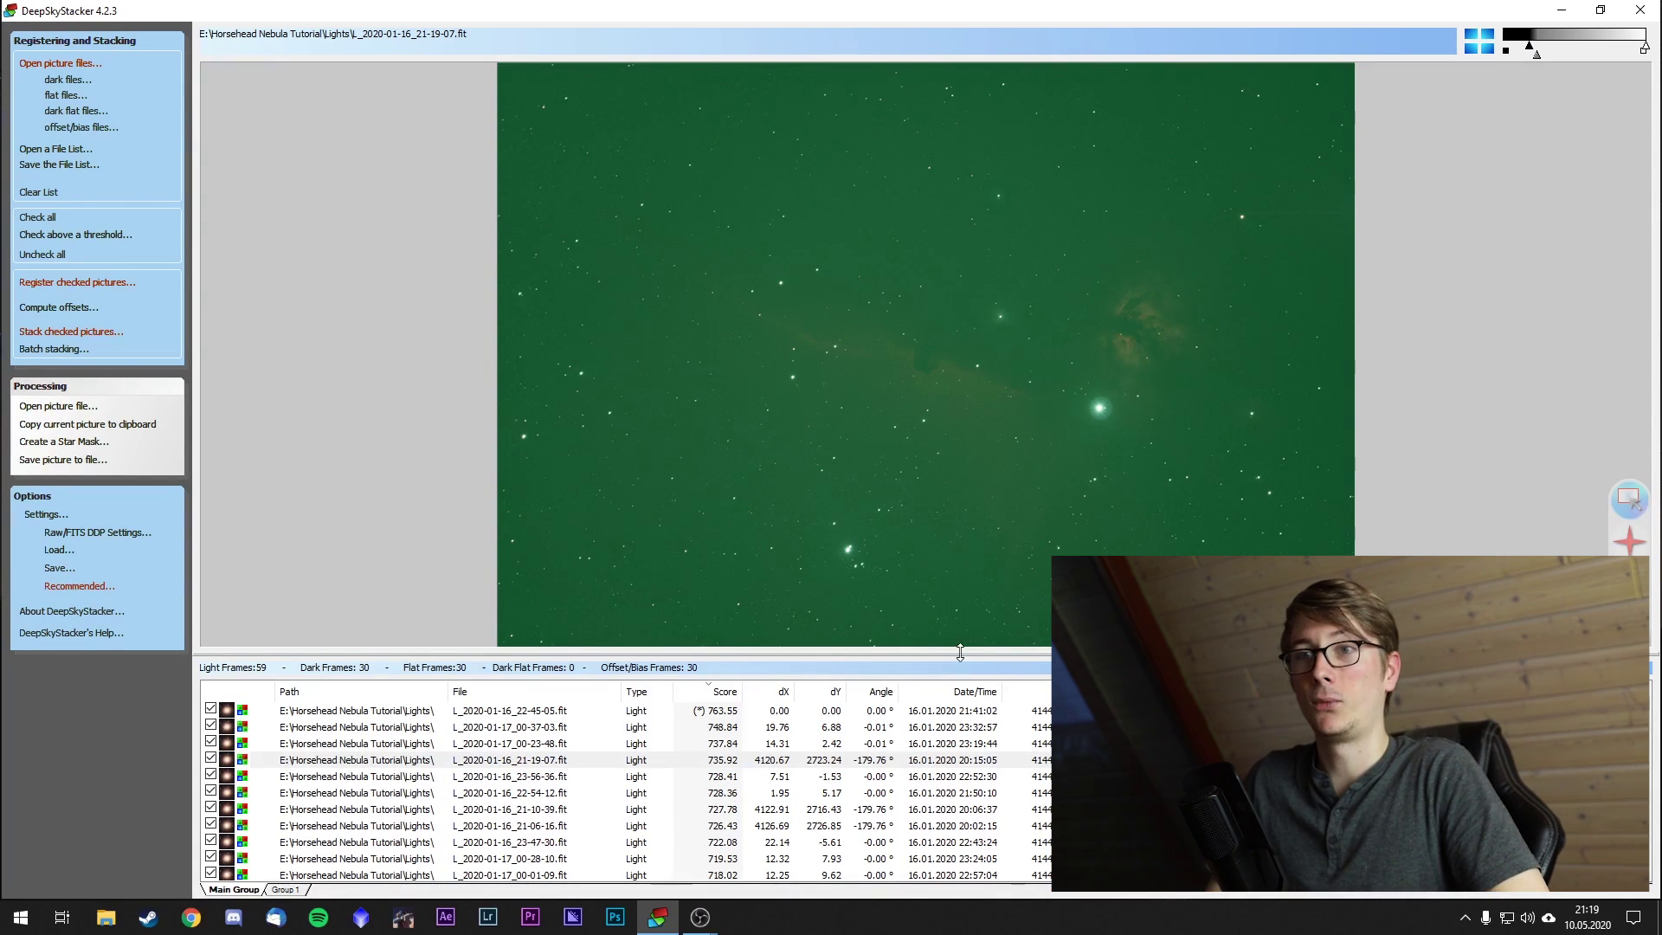
# In Stacking Settings, switch the Comet stacking mode to Stars + Comet Stacking and confirm.
pyautogui.click(51, 516)
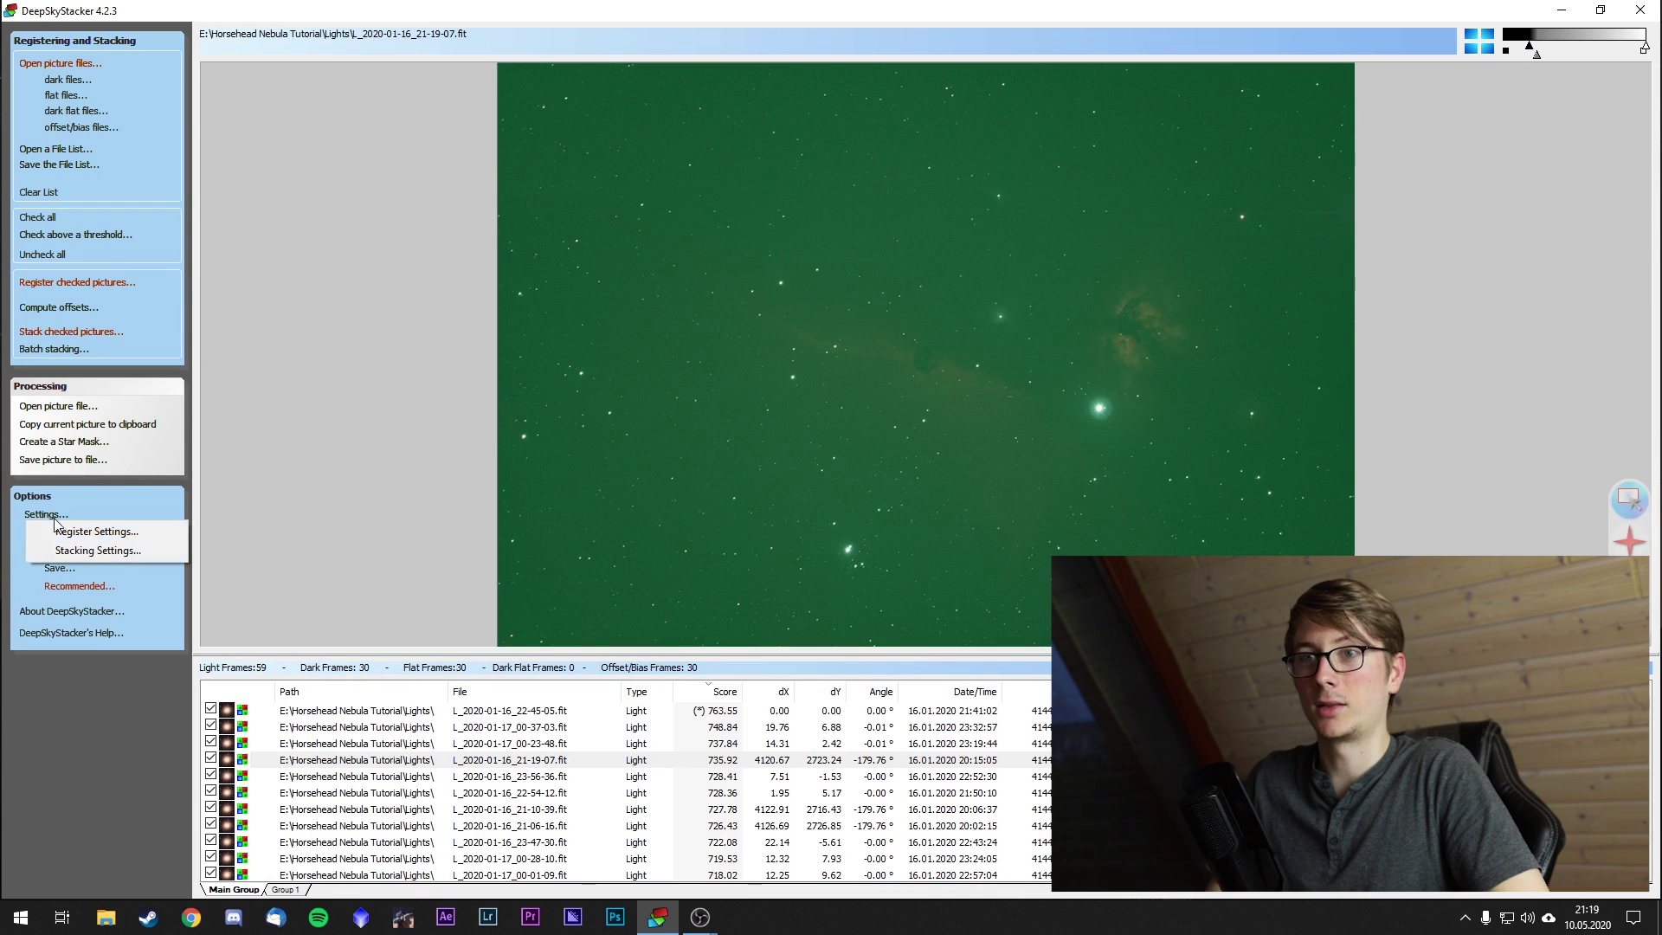
pyautogui.click(85, 552)
pyautogui.click(644, 316)
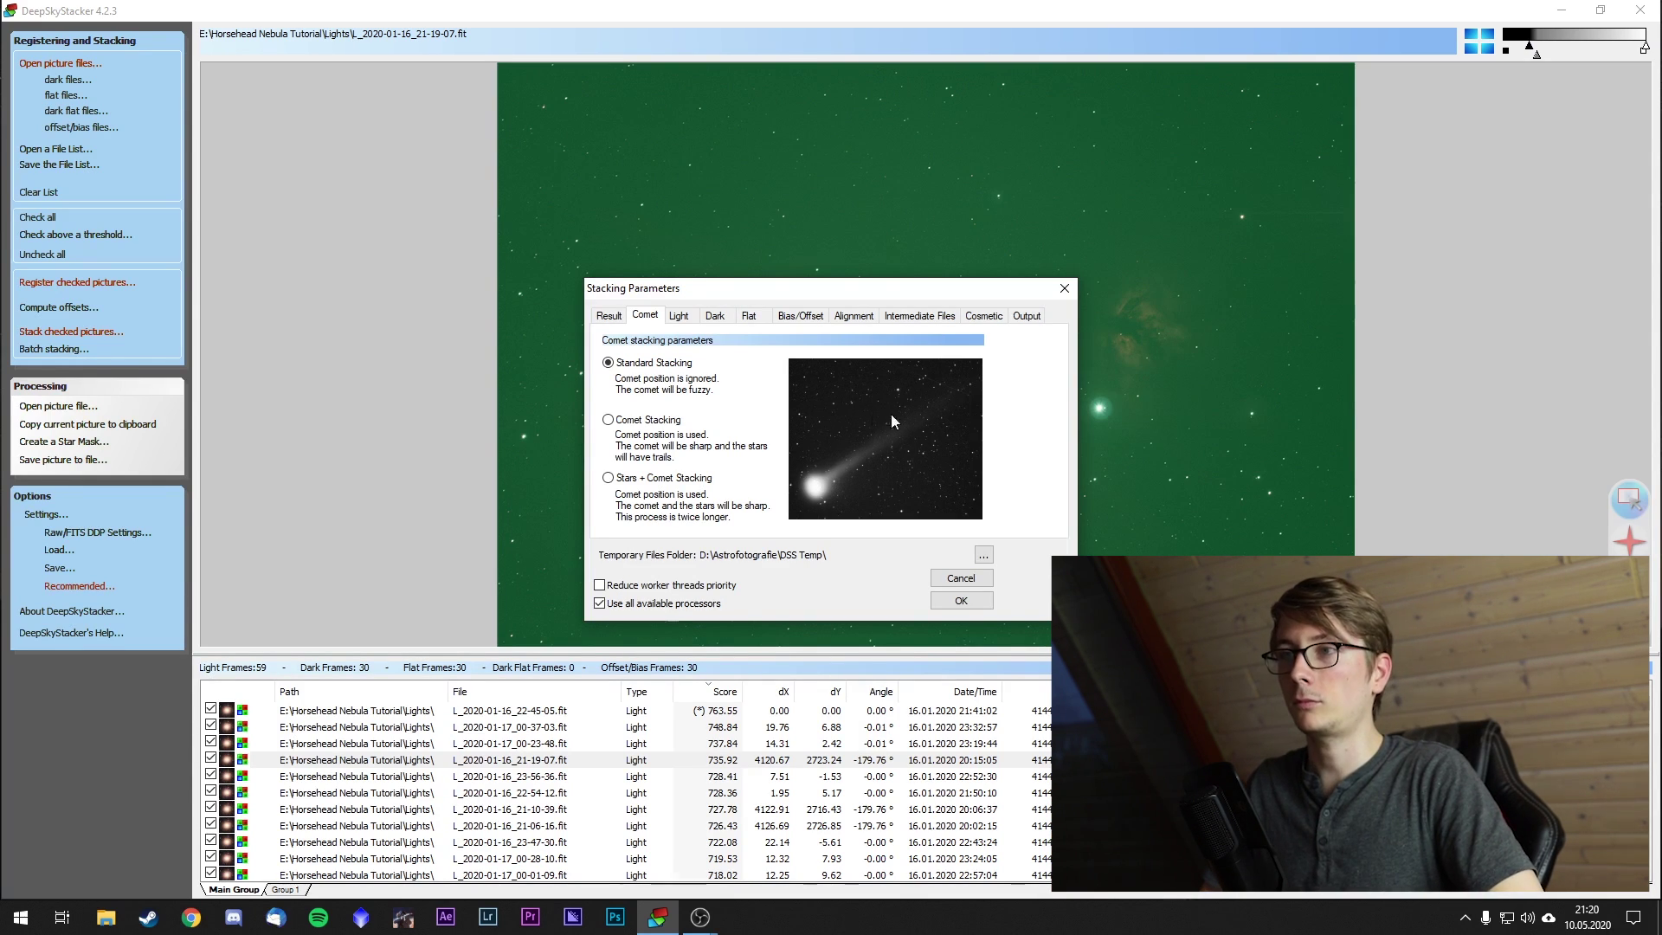
pyautogui.click(694, 474)
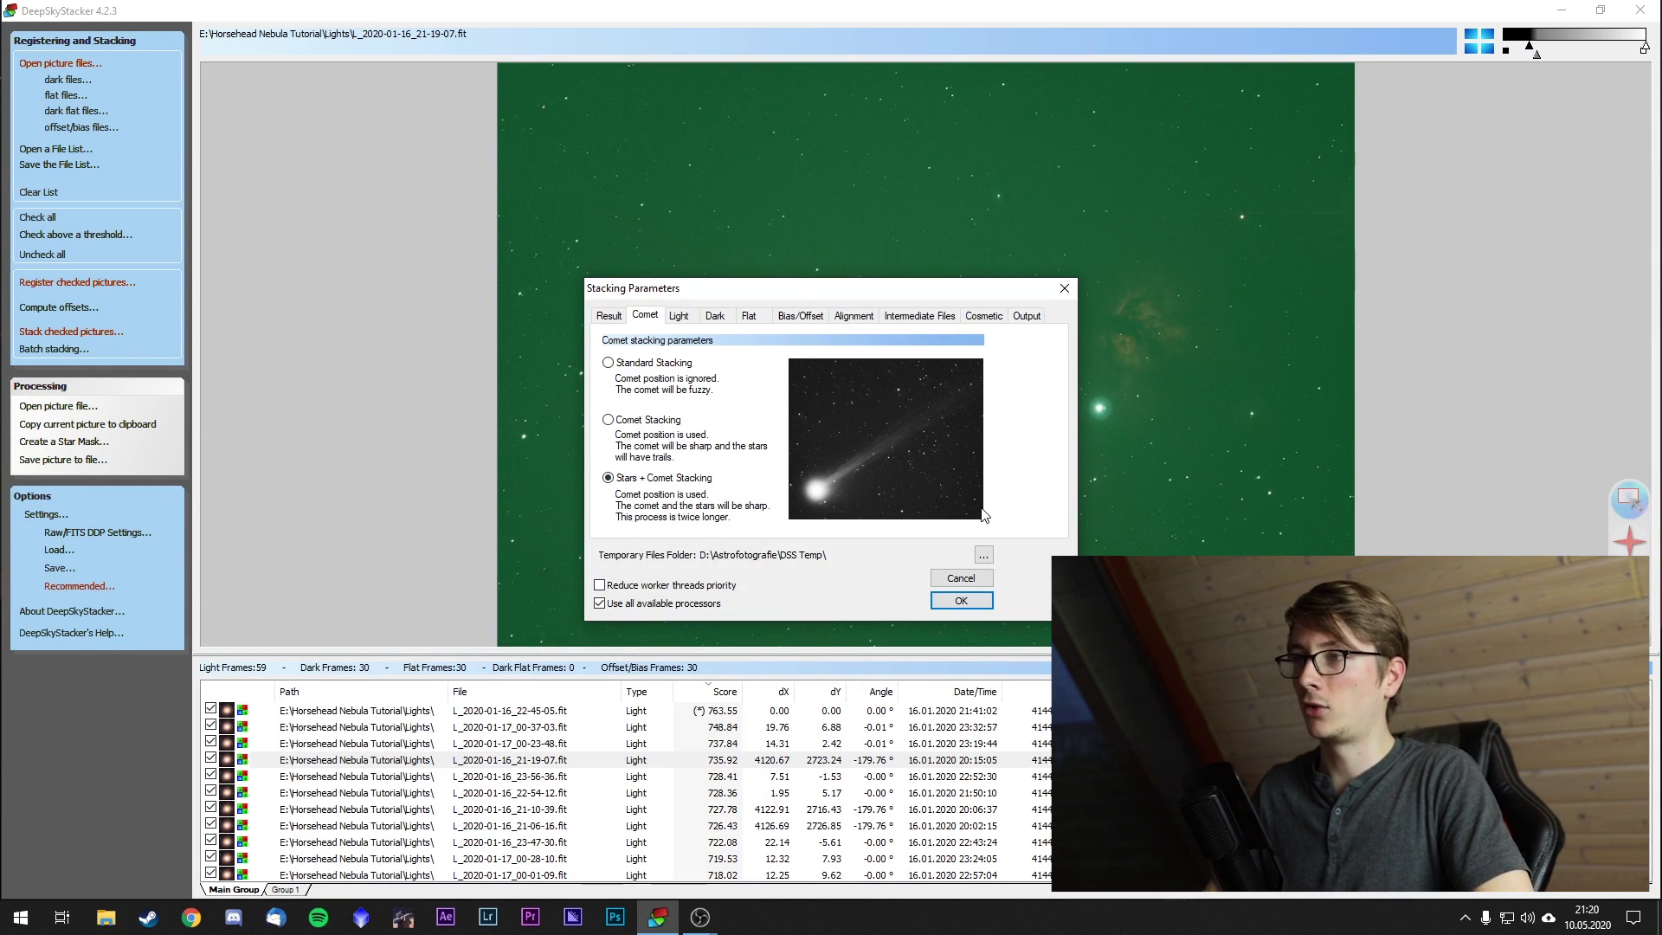
pyautogui.click(960, 577)
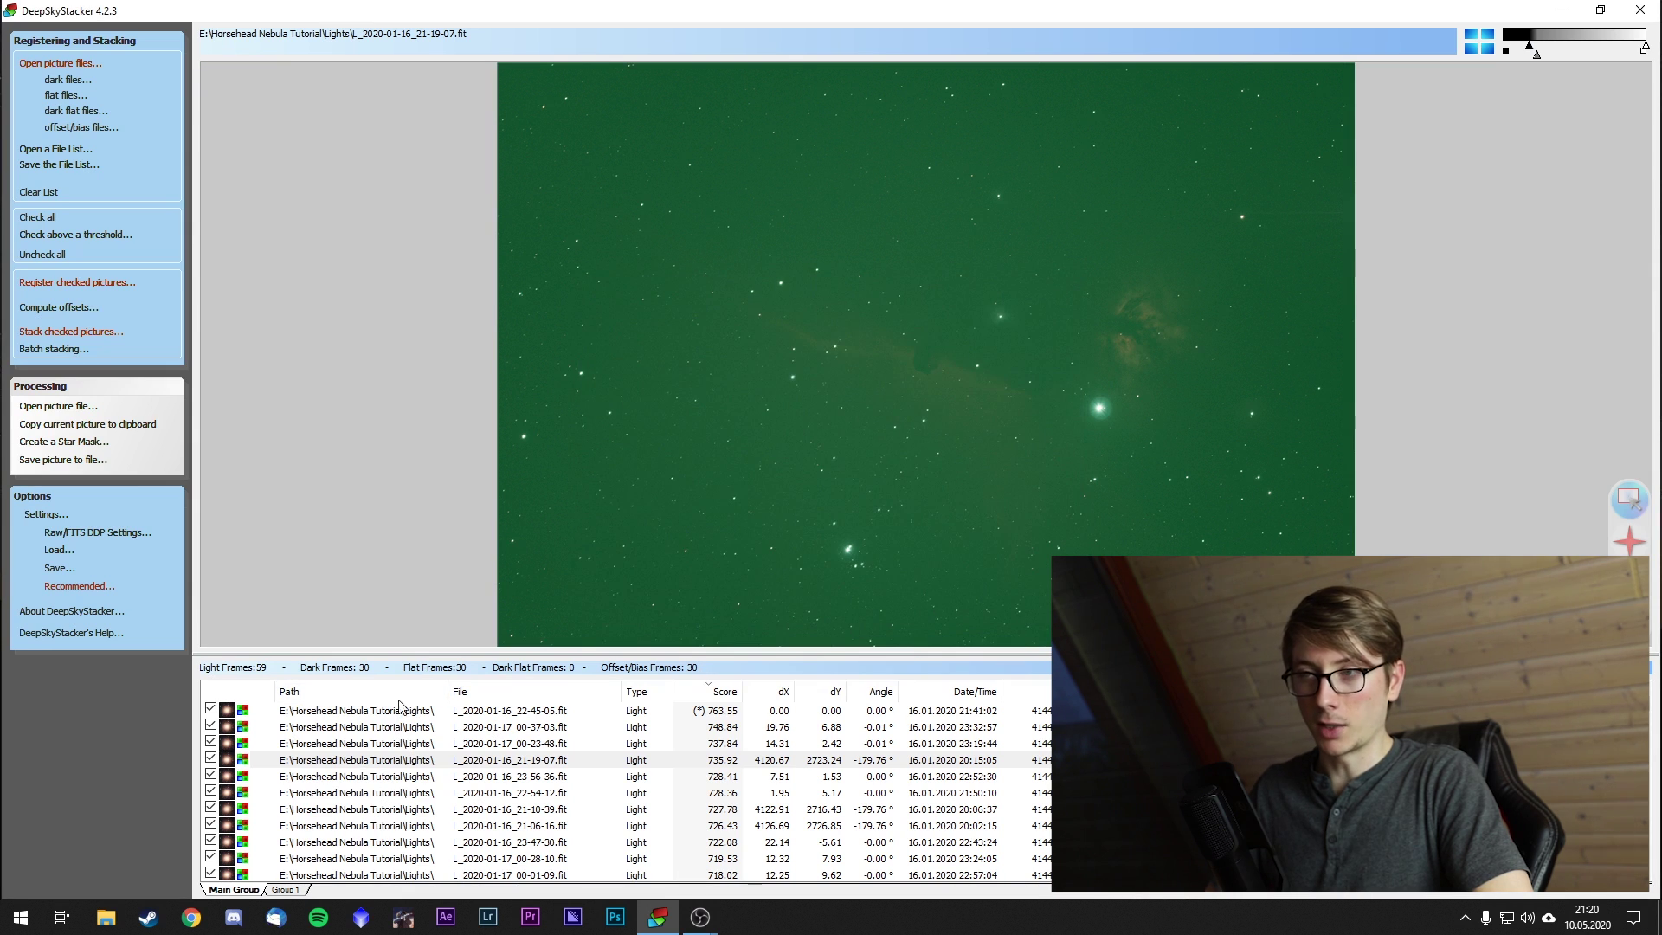